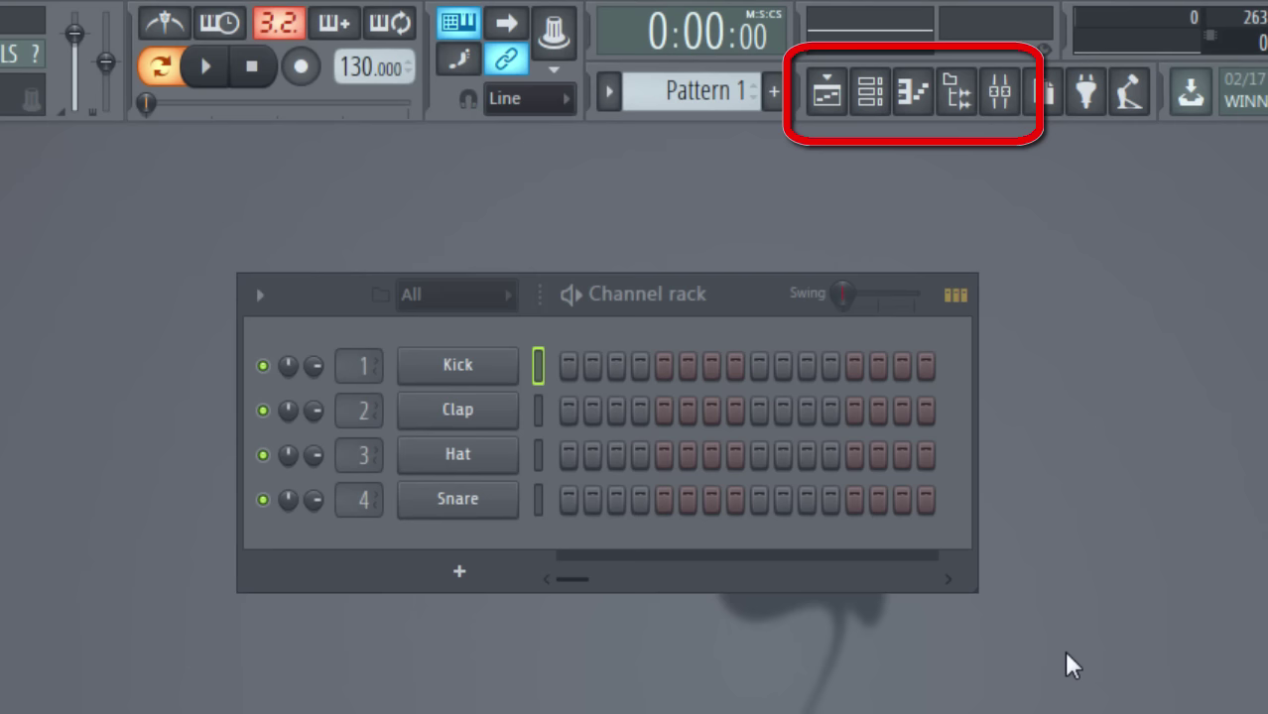
Hide the channel rack and show it again.
click(873, 99)
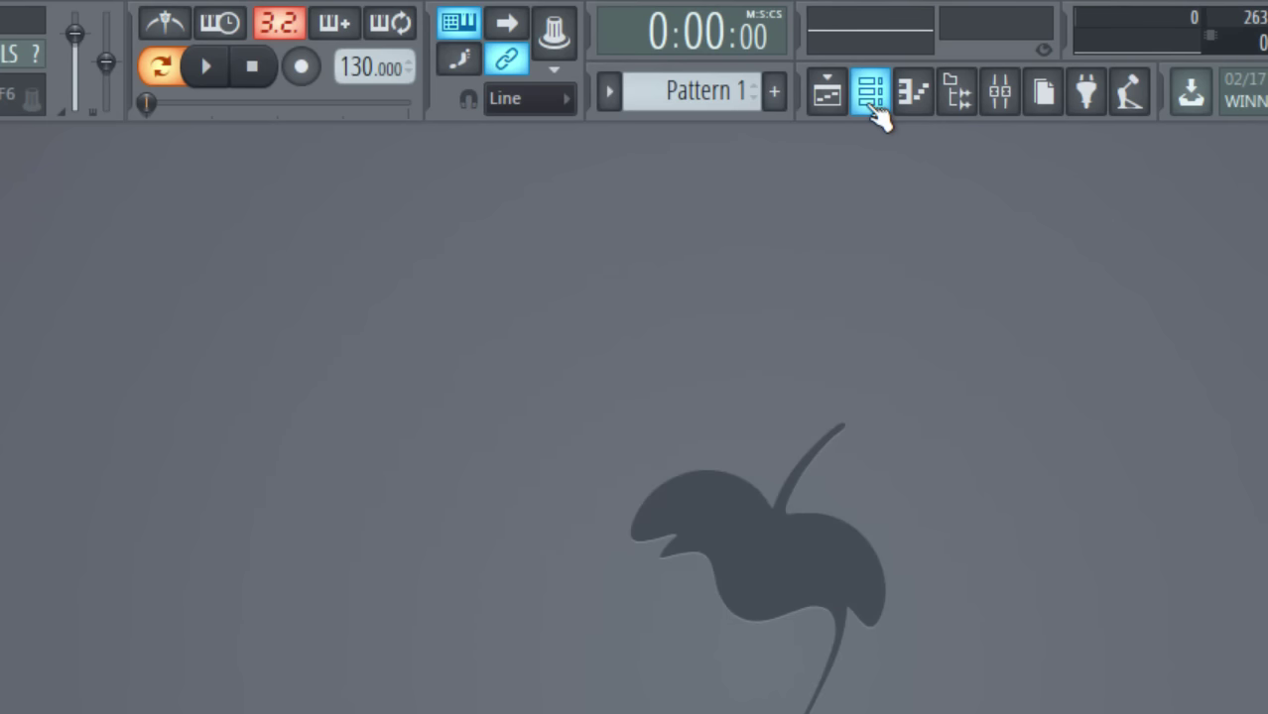
click(873, 100)
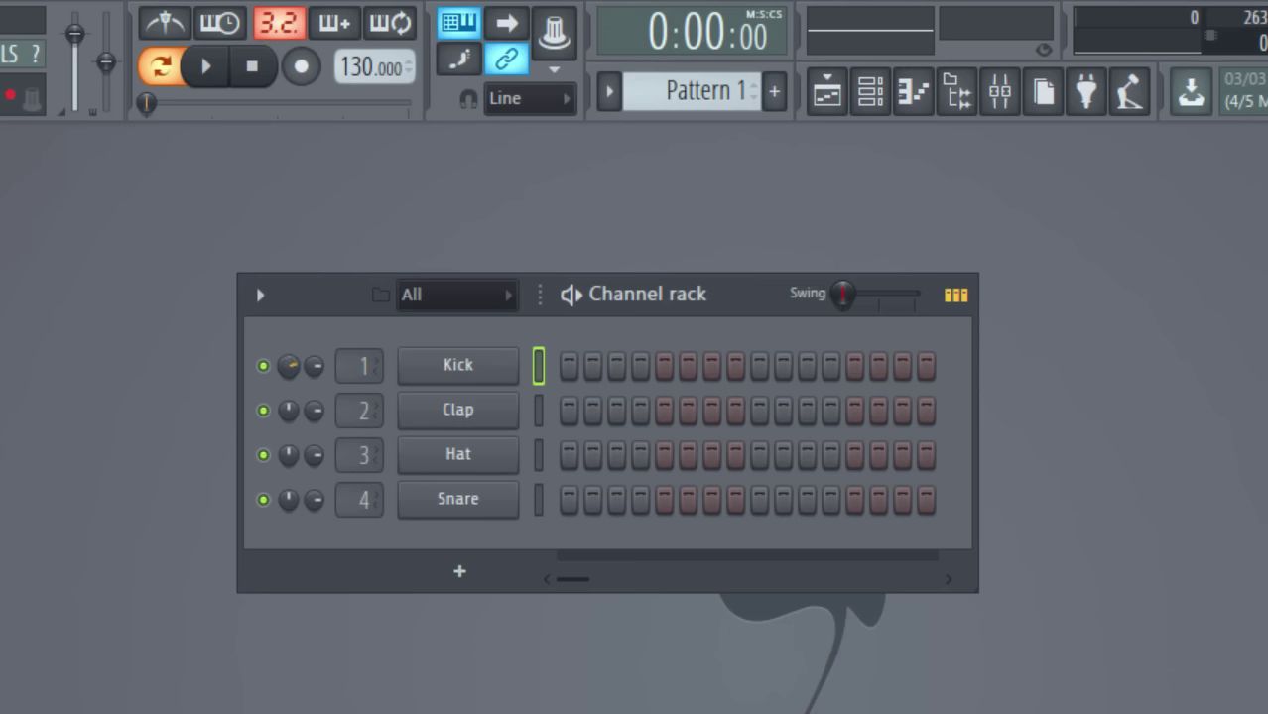
Reset the Kick channel's panning to its default and try the channel's mute switch.
right_click(288, 366)
click(309, 388)
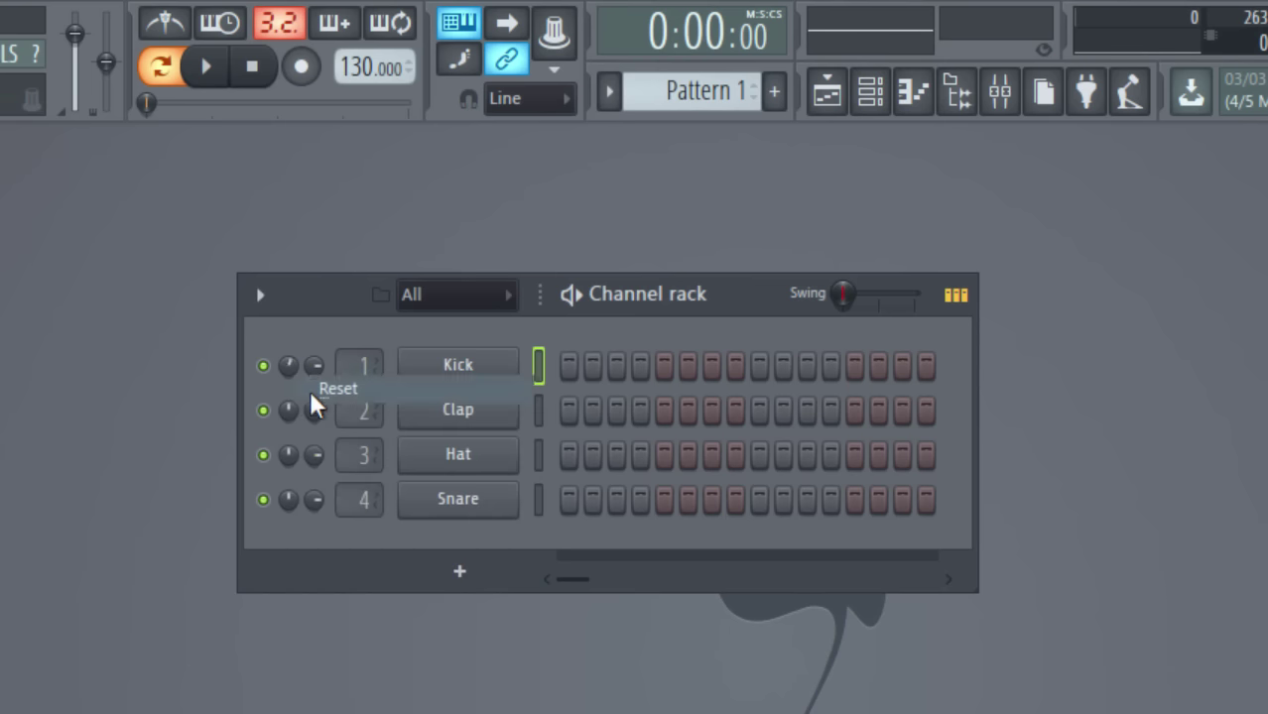
click(264, 367)
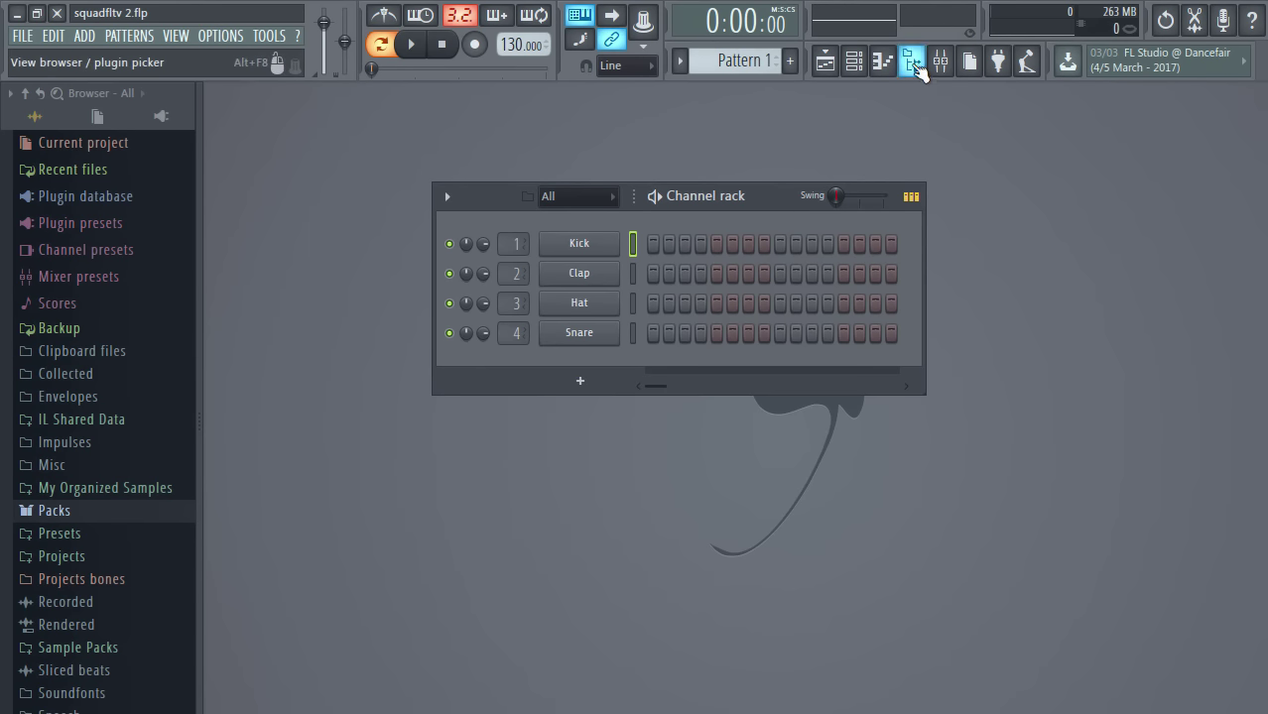
Expand the Packs folder in the browser and look through its Drums and SFX subfolders.
click(916, 66)
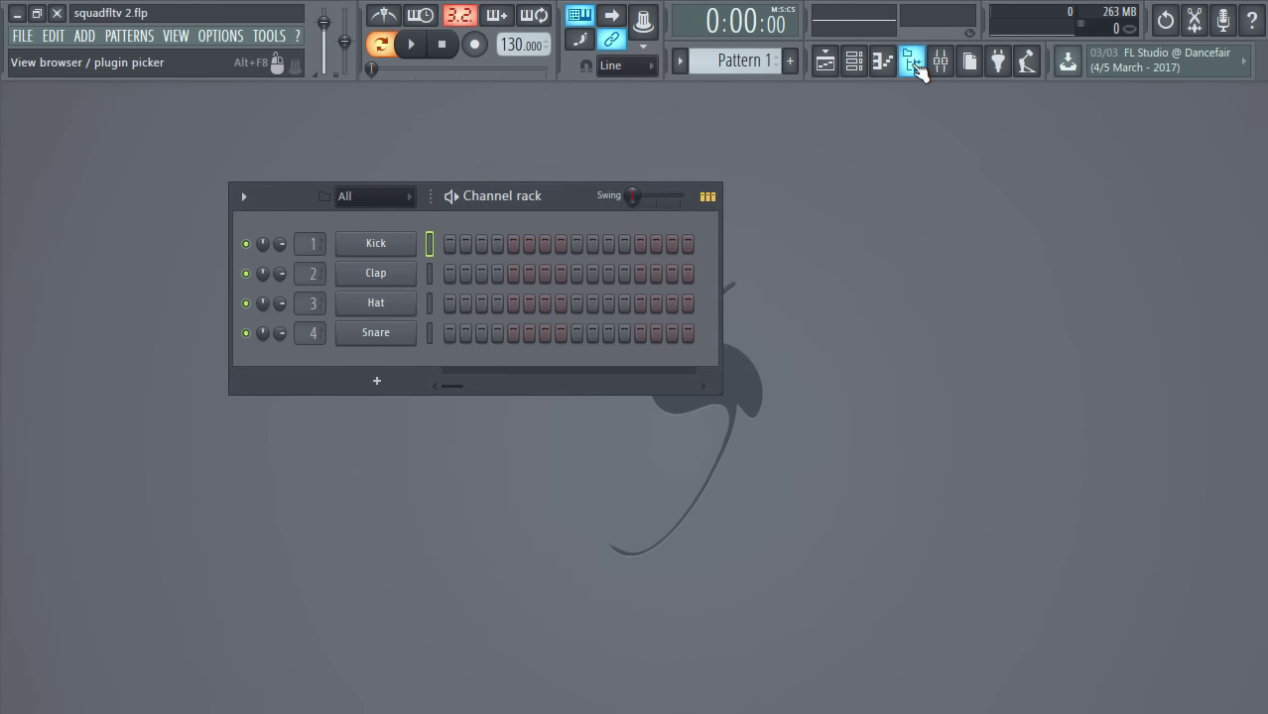
click(914, 63)
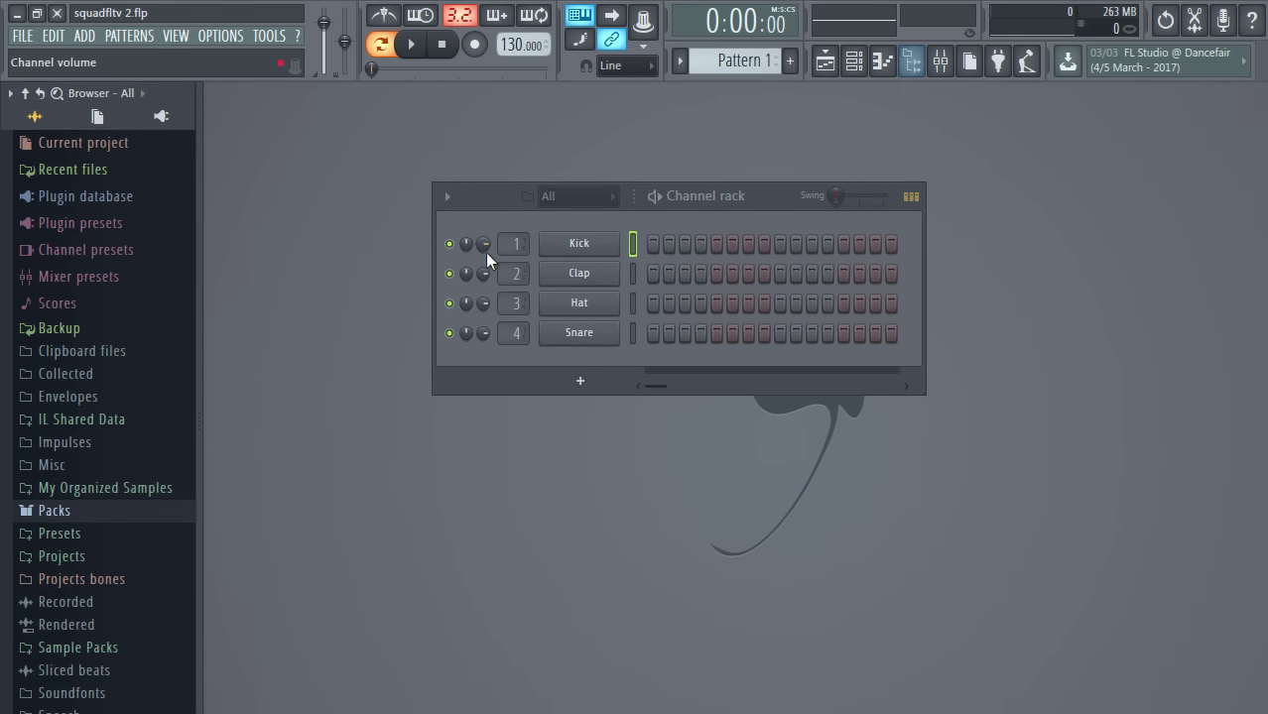
click(119, 523)
scroll(117, 513, down, 3)
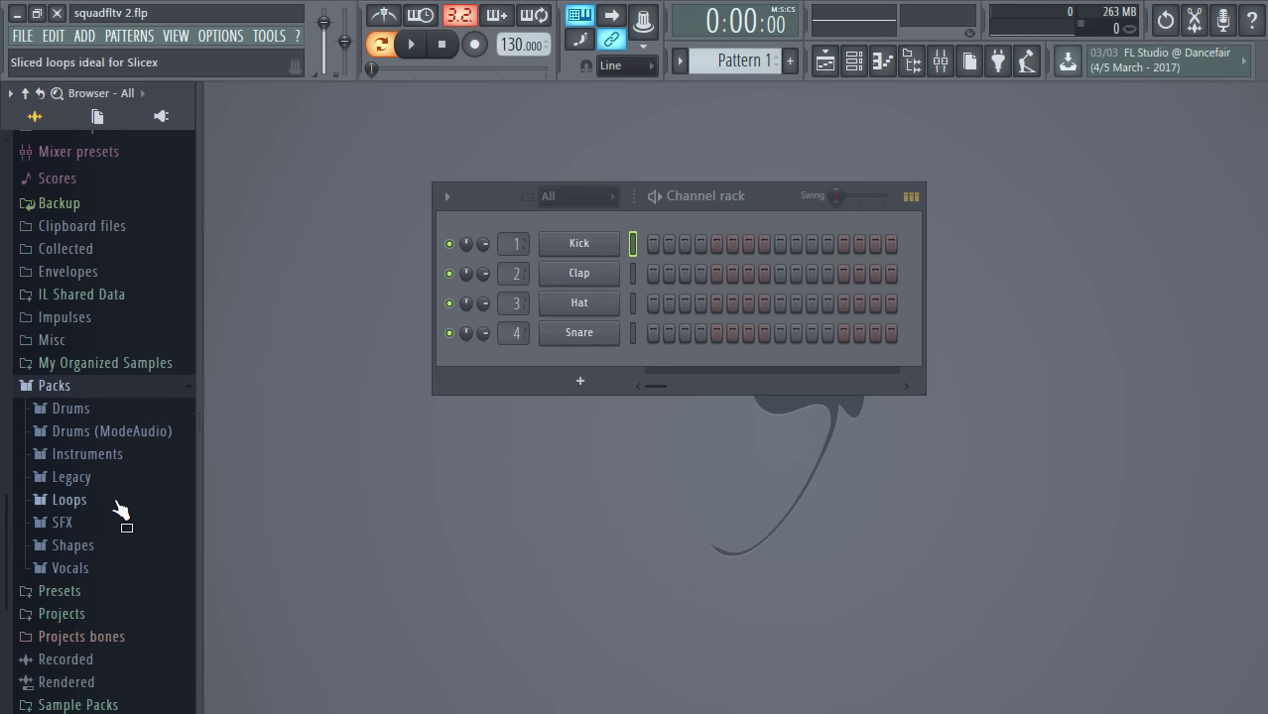
click(105, 410)
click(104, 413)
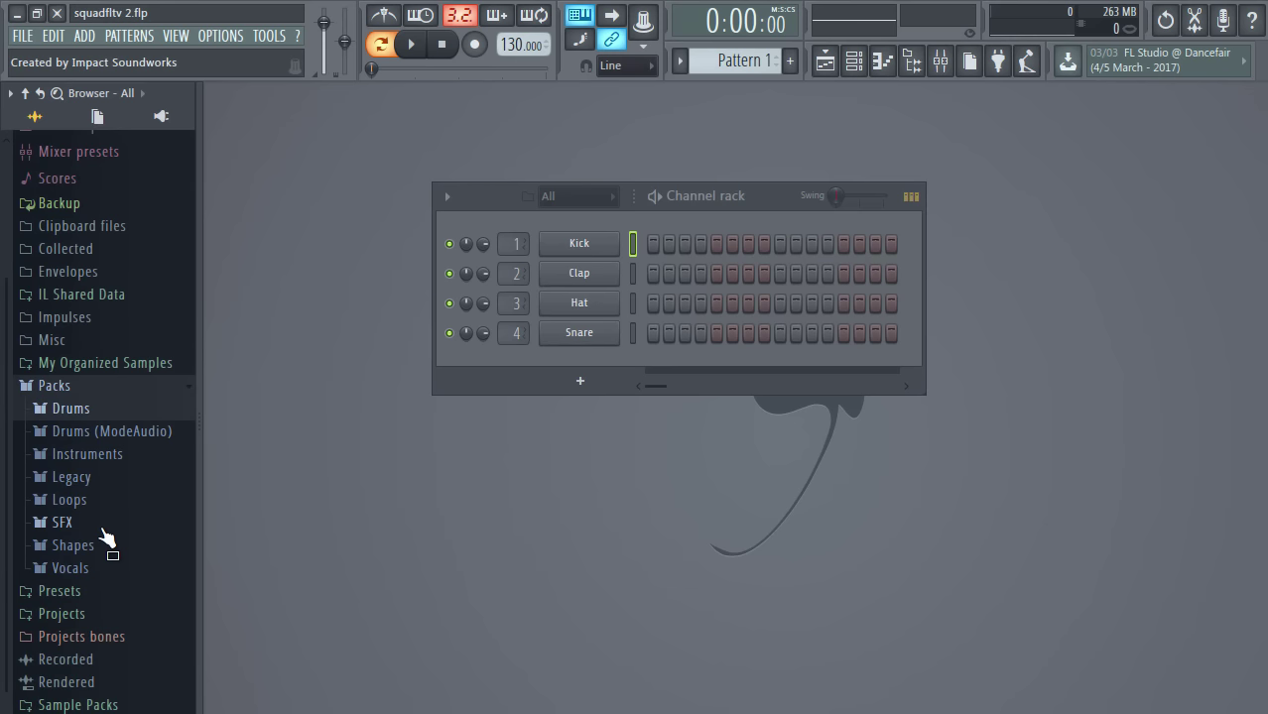
click(106, 525)
click(94, 481)
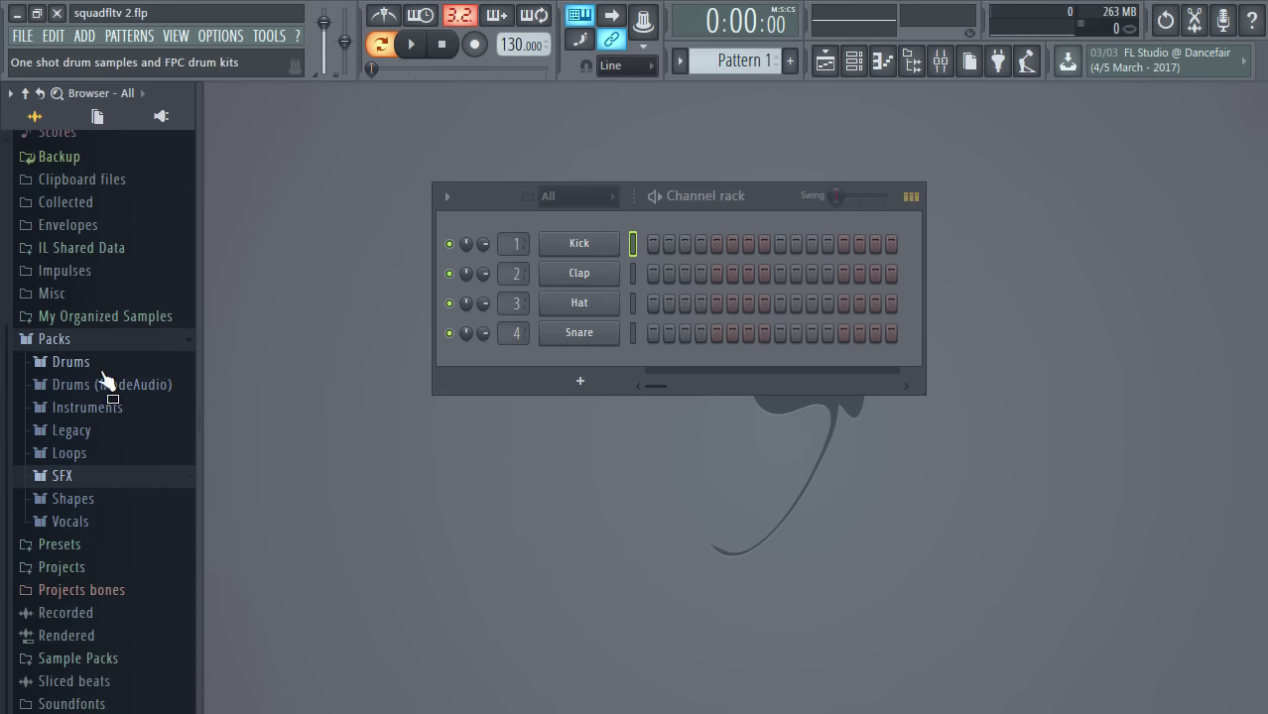
Load the 707 Kick sample from the Drums > Kicks folder onto the Kick channel.
click(102, 364)
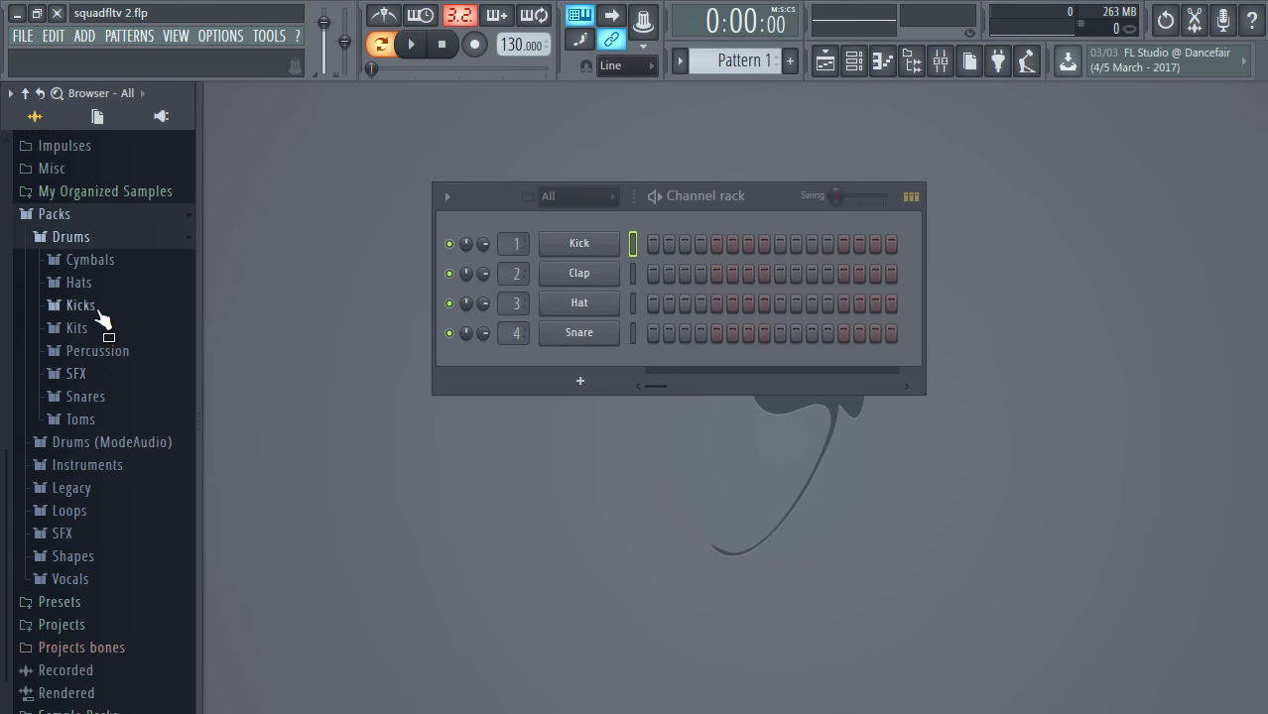
click(104, 318)
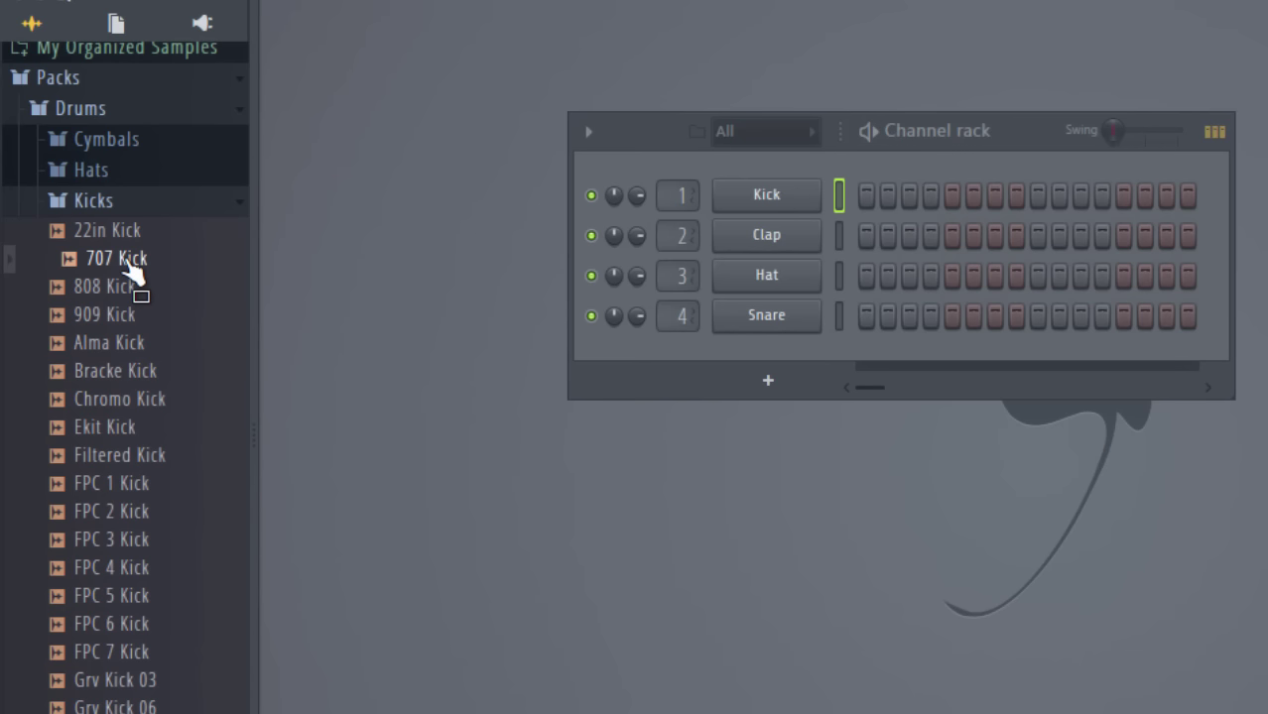
drag(130, 270, 762, 195)
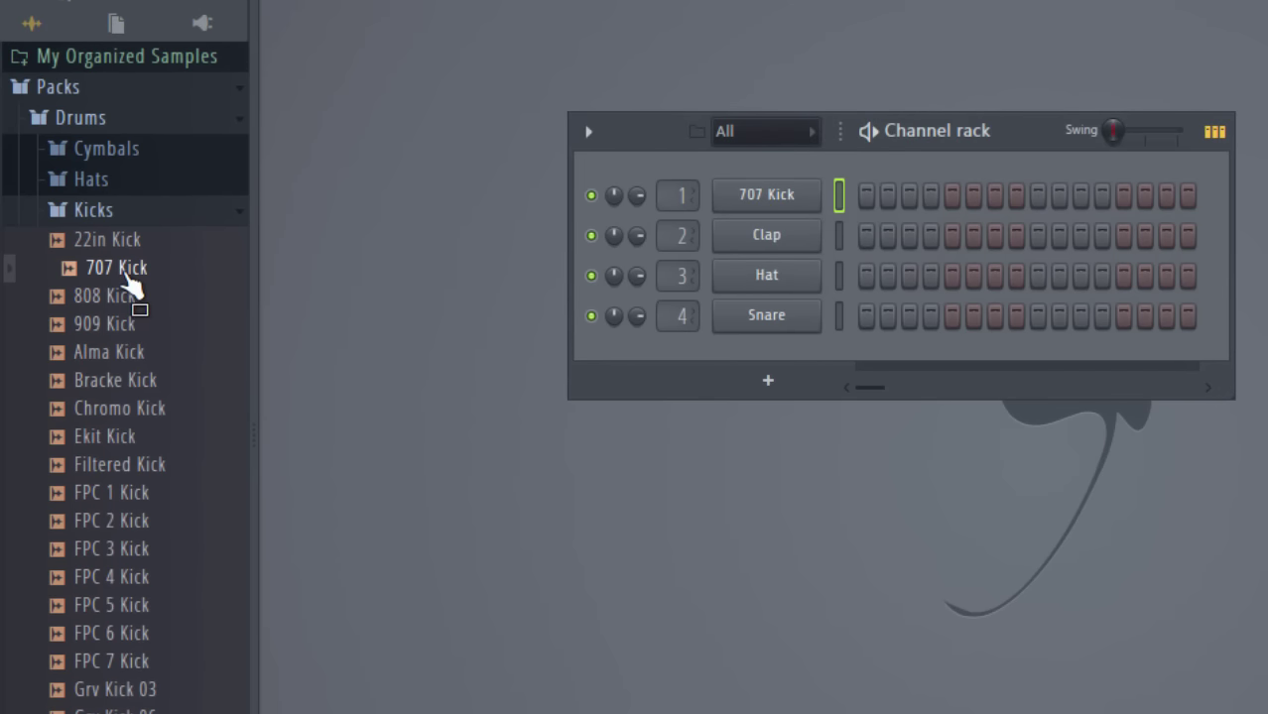
drag(128, 281, 774, 348)
Audition samples in the Drums > Snares folder and load 14in Rim onto the Snare channel.
click(127, 213)
click(121, 331)
scroll(129, 352, down, 5)
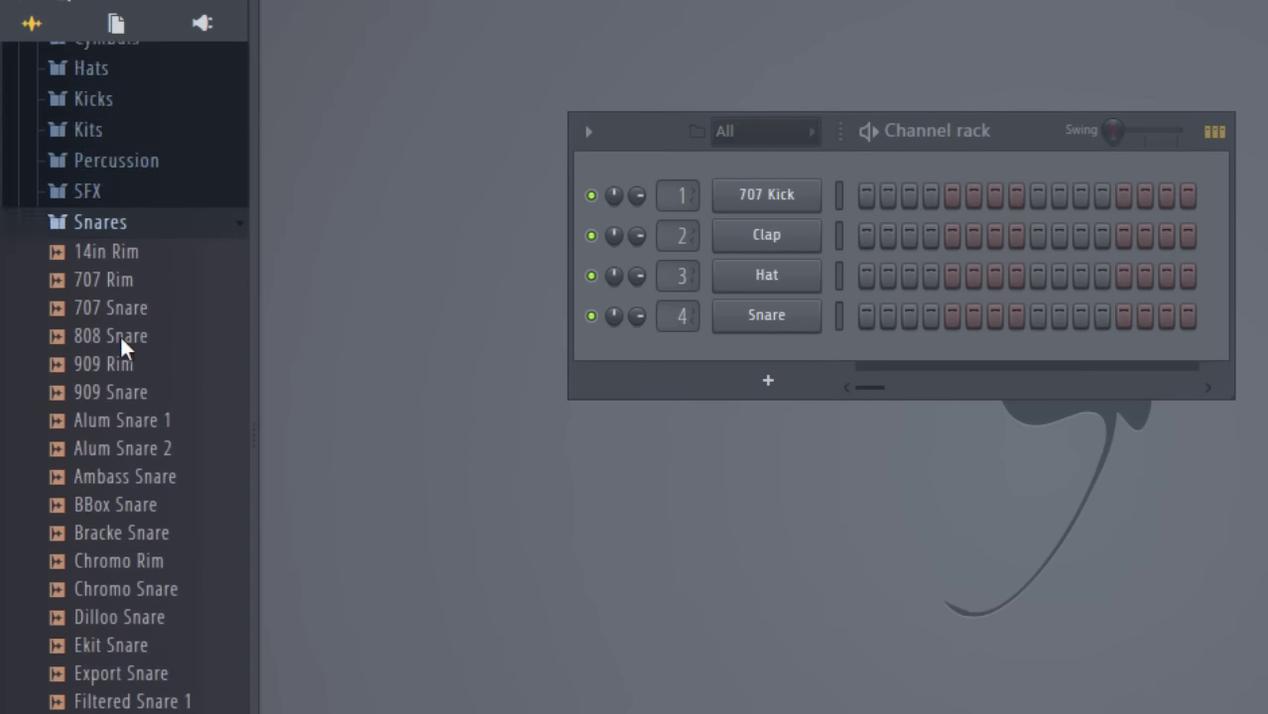
key(Down)
click(107, 224)
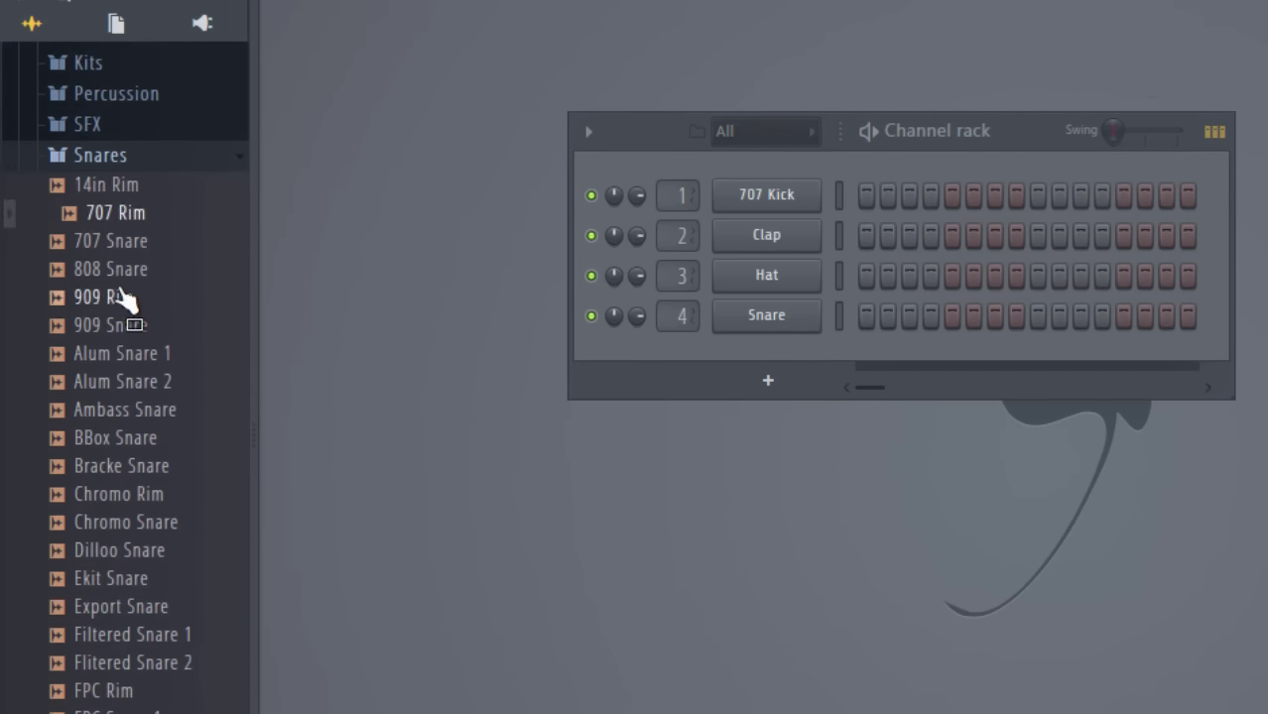
click(119, 292)
click(119, 389)
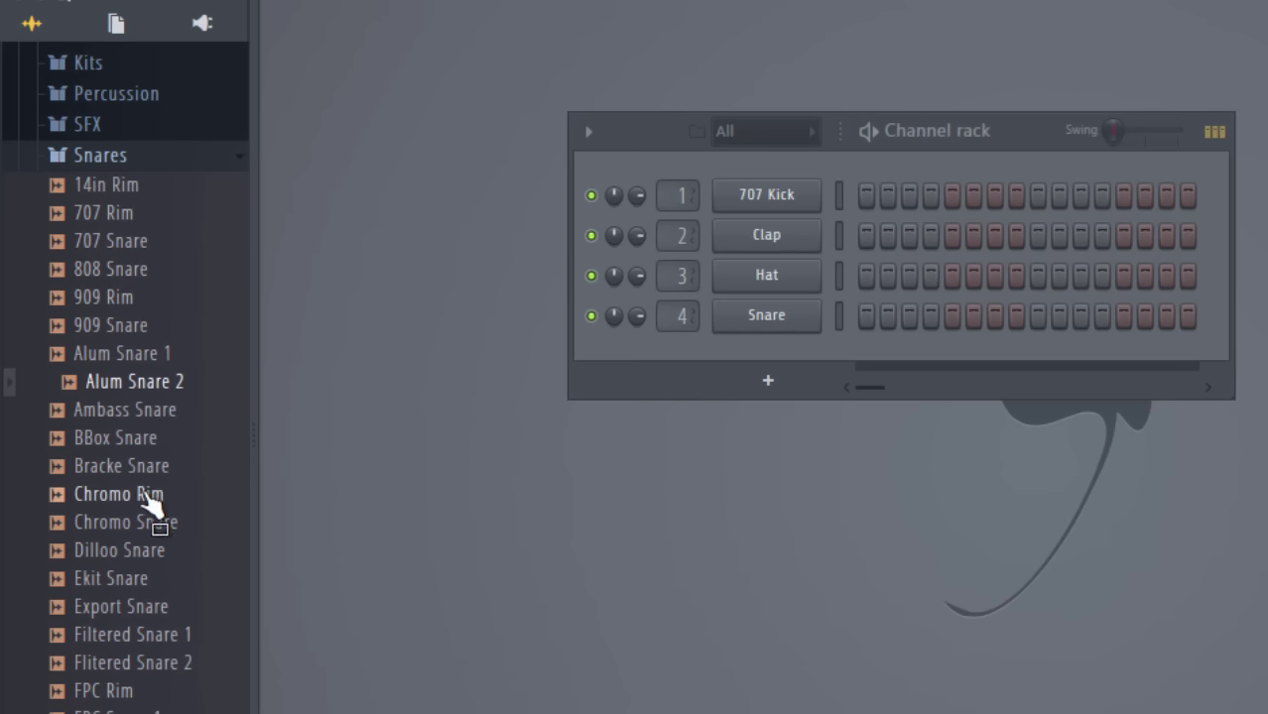
click(117, 187)
drag(117, 188, 784, 323)
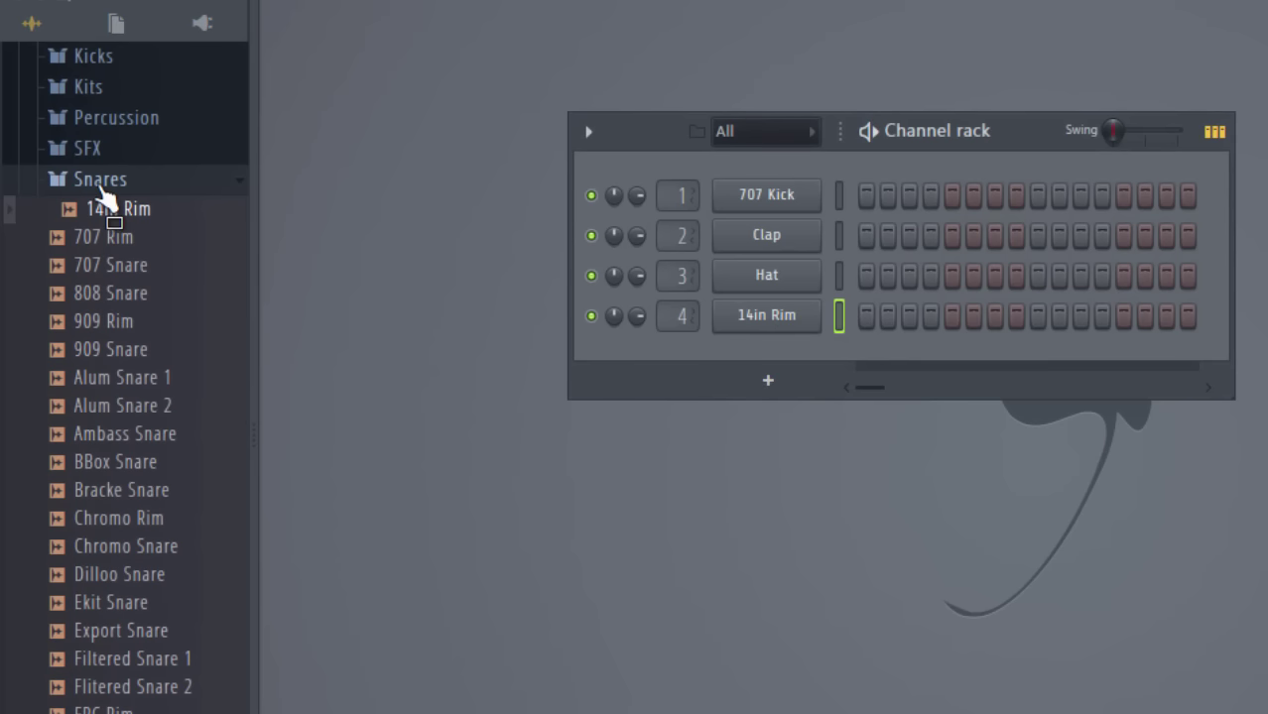
Collapse the Snares folder and load the Grv CH 01 sample from the Hats folder onto the Hat channel.
click(99, 183)
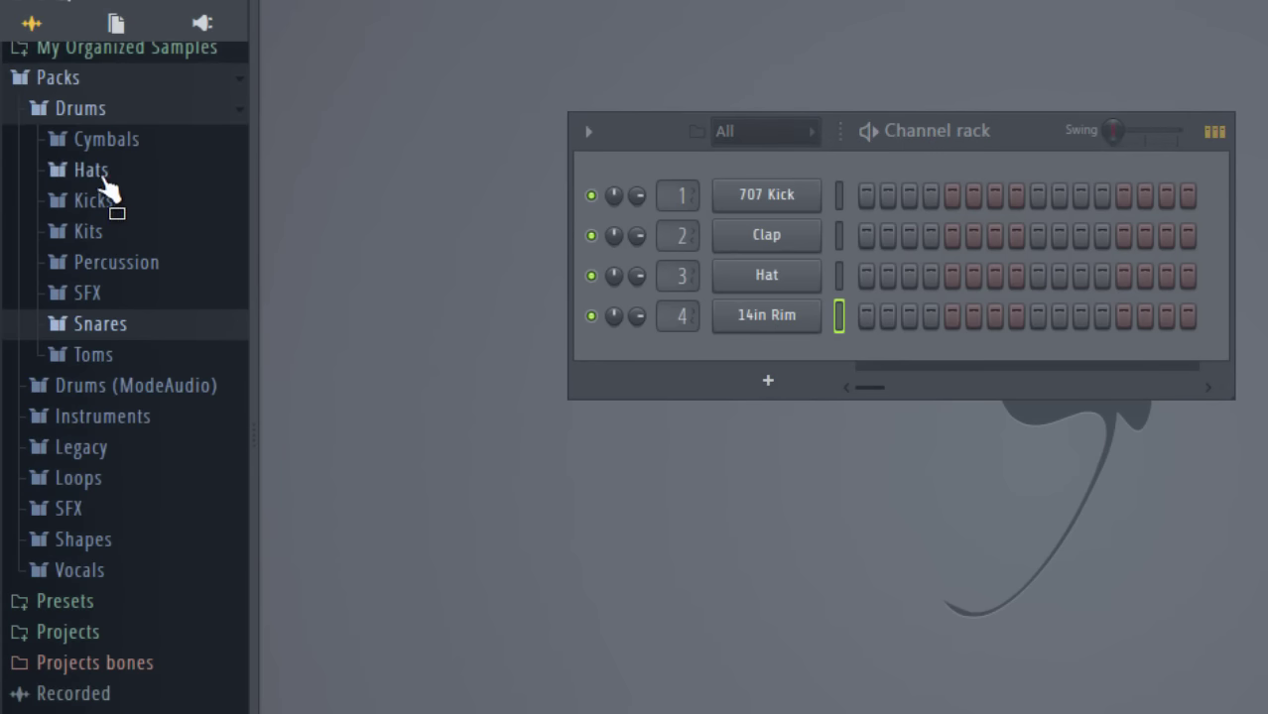
click(99, 172)
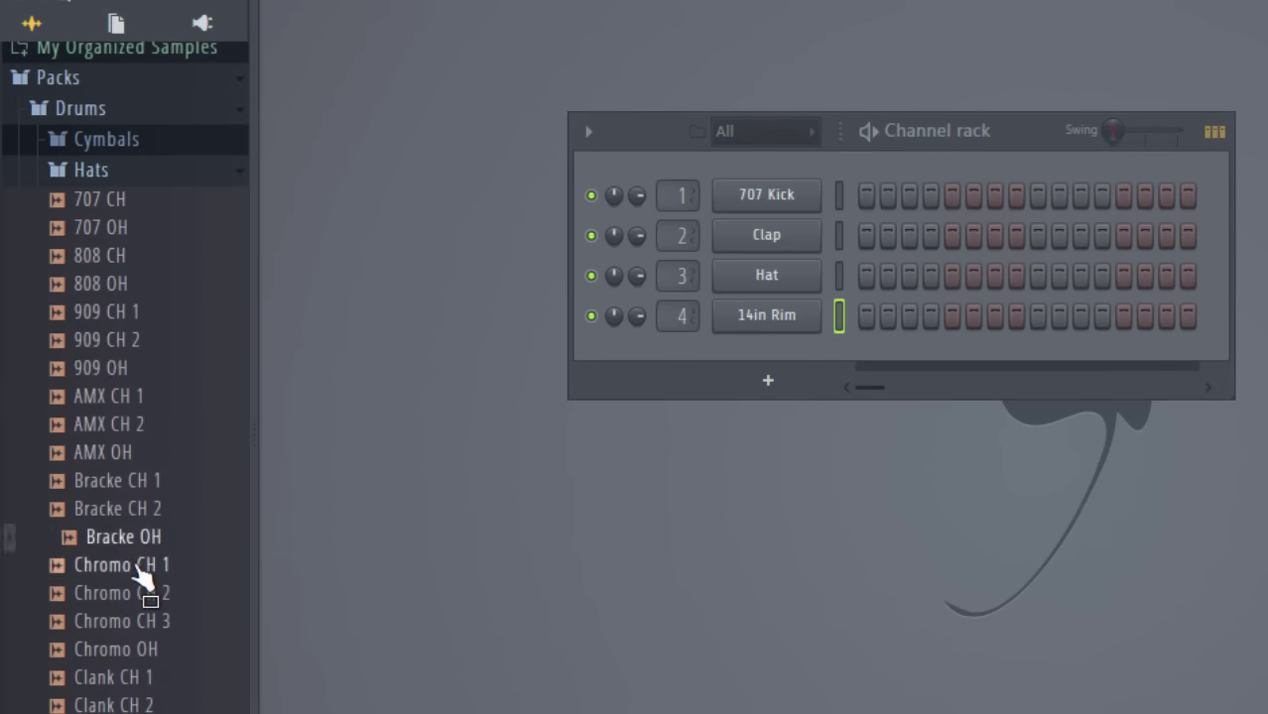
scroll(144, 577, down, 4)
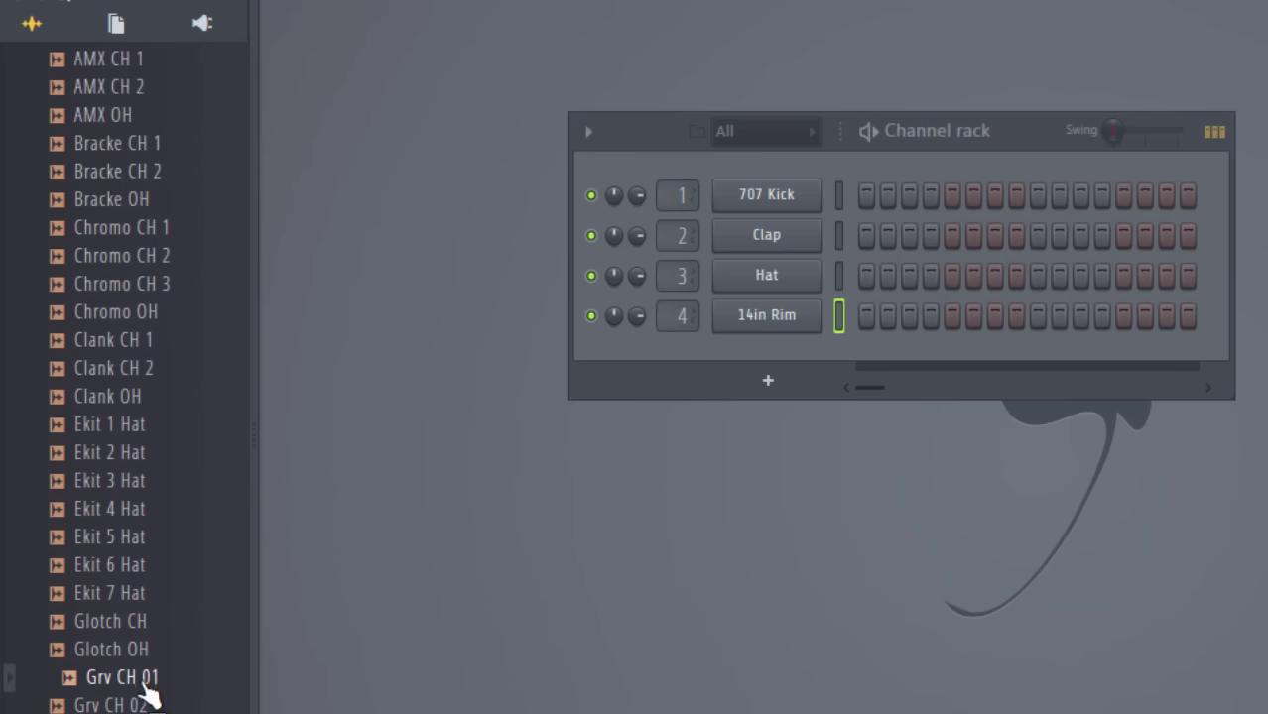
drag(144, 682, 769, 278)
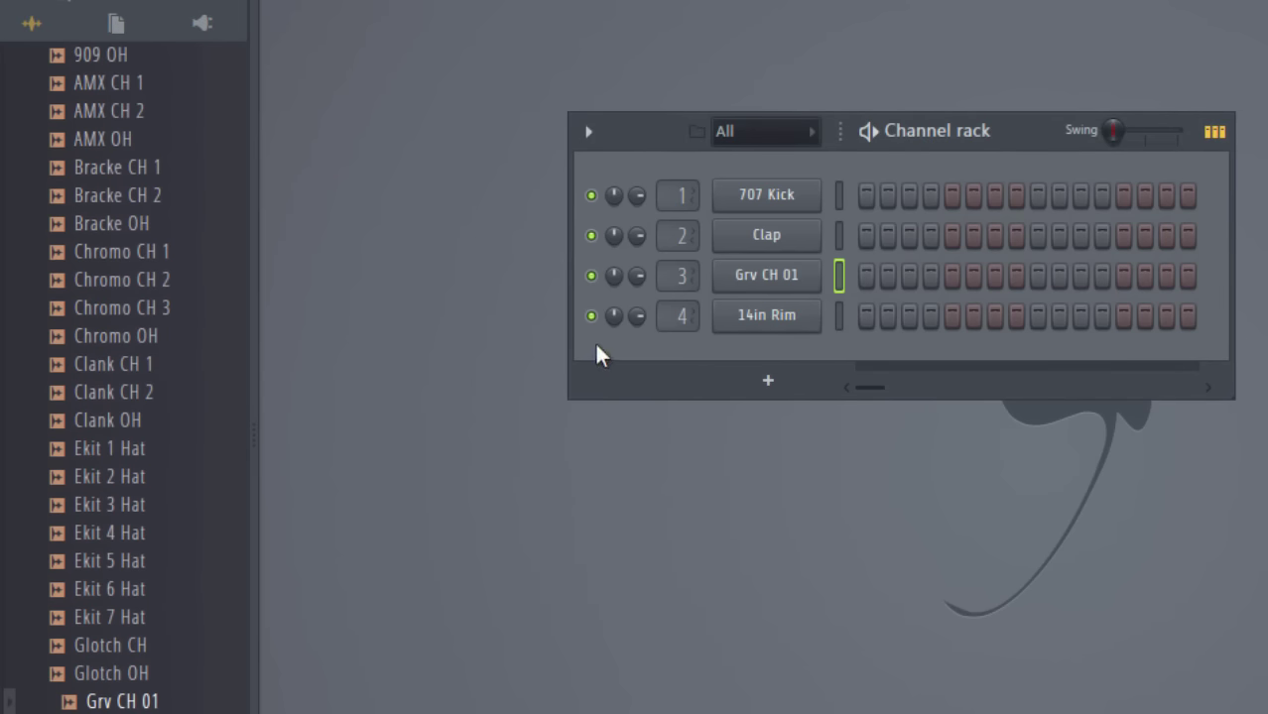
Delete the Clap channel from the channel rack.
right_click(768, 240)
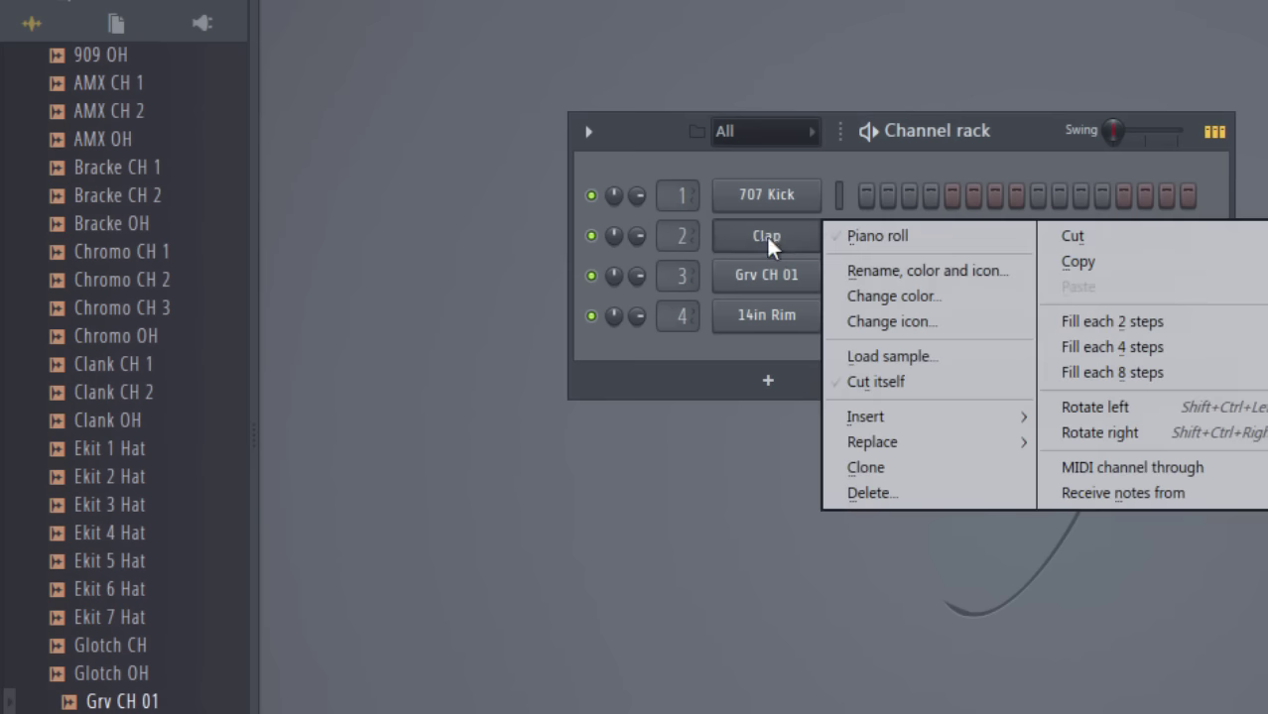
click(877, 490)
click(1034, 464)
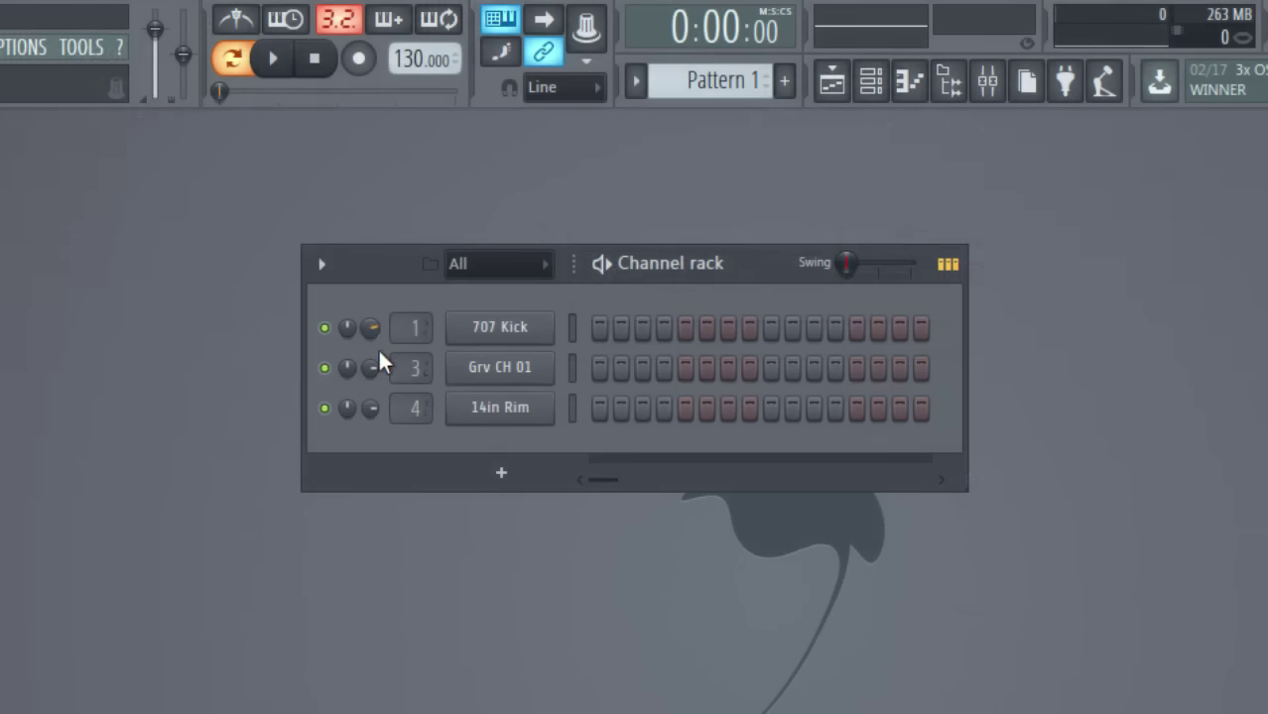
Lower the Grv CH 01 channel's volume and set the project tempo to 100.
drag(373, 365, 373, 405)
drag(417, 58, 417, 117)
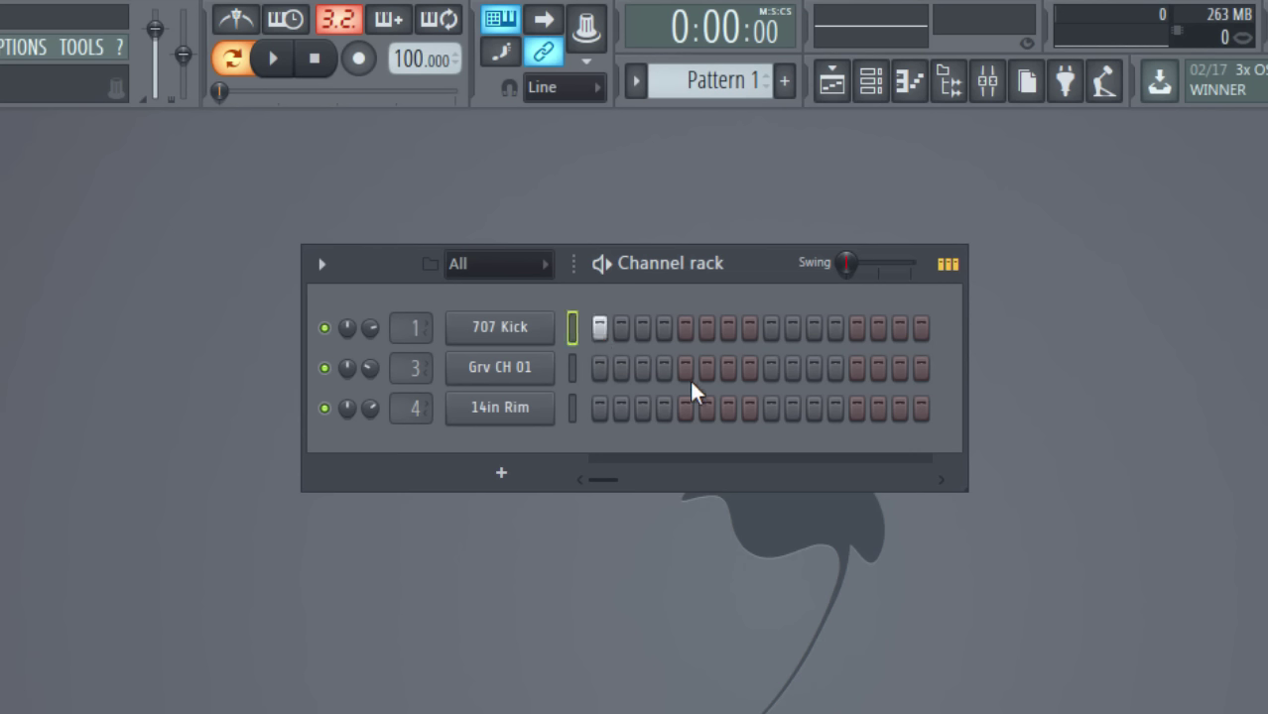
Place 707 Kick hits on steps 1, 9 and 11 and 14in Rim hits on steps 5 and 13.
click(685, 407)
click(772, 328)
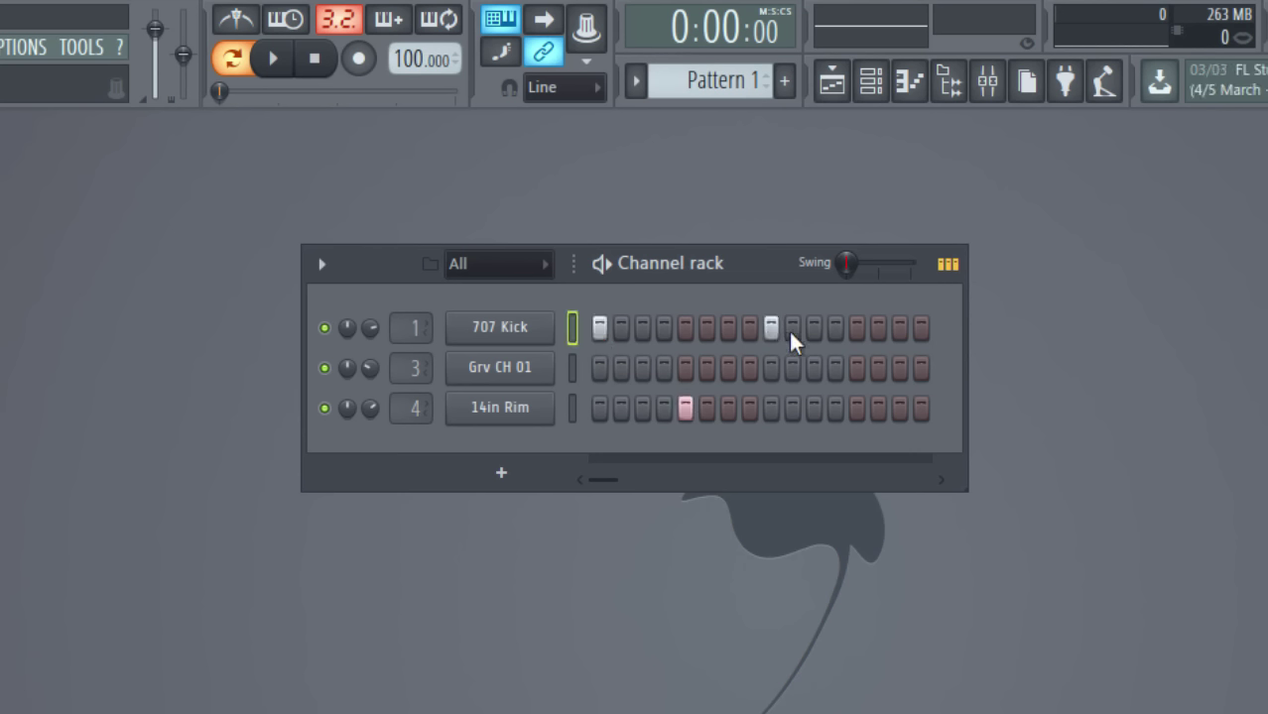
click(857, 408)
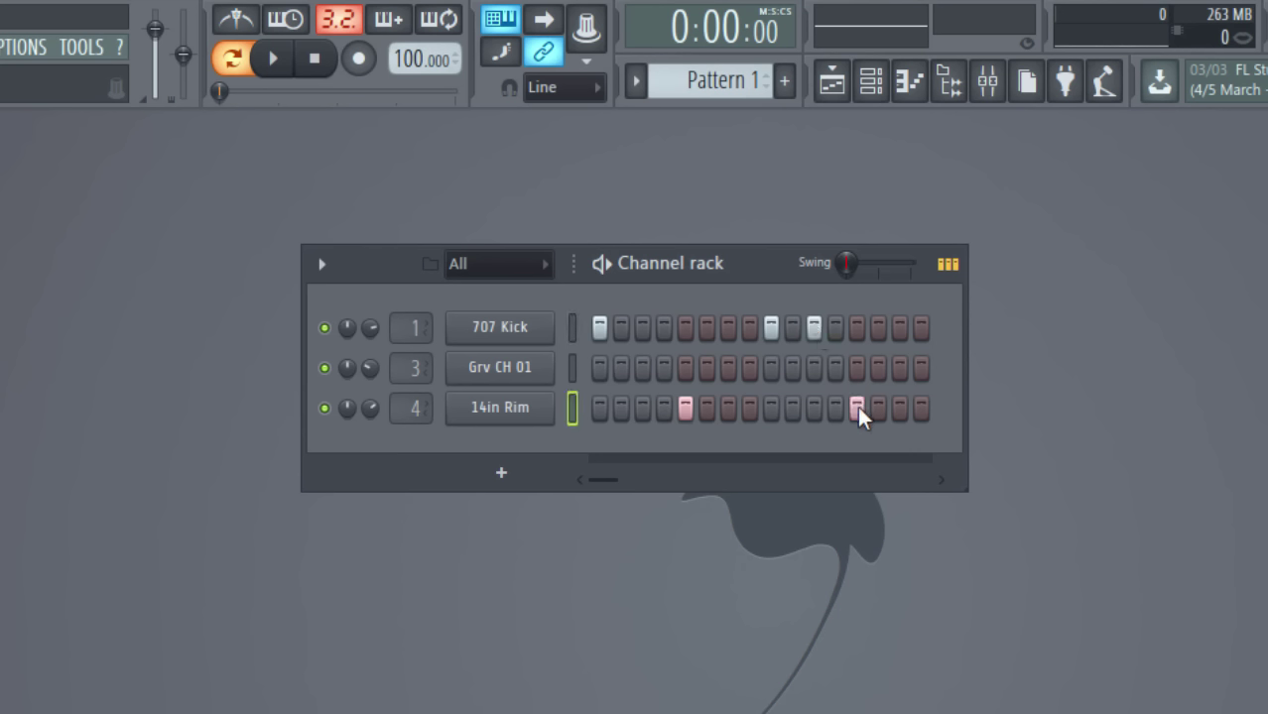
Place Grv CH 01 hits on every second step starting at step 1, and play back the drum pattern.
click(600, 368)
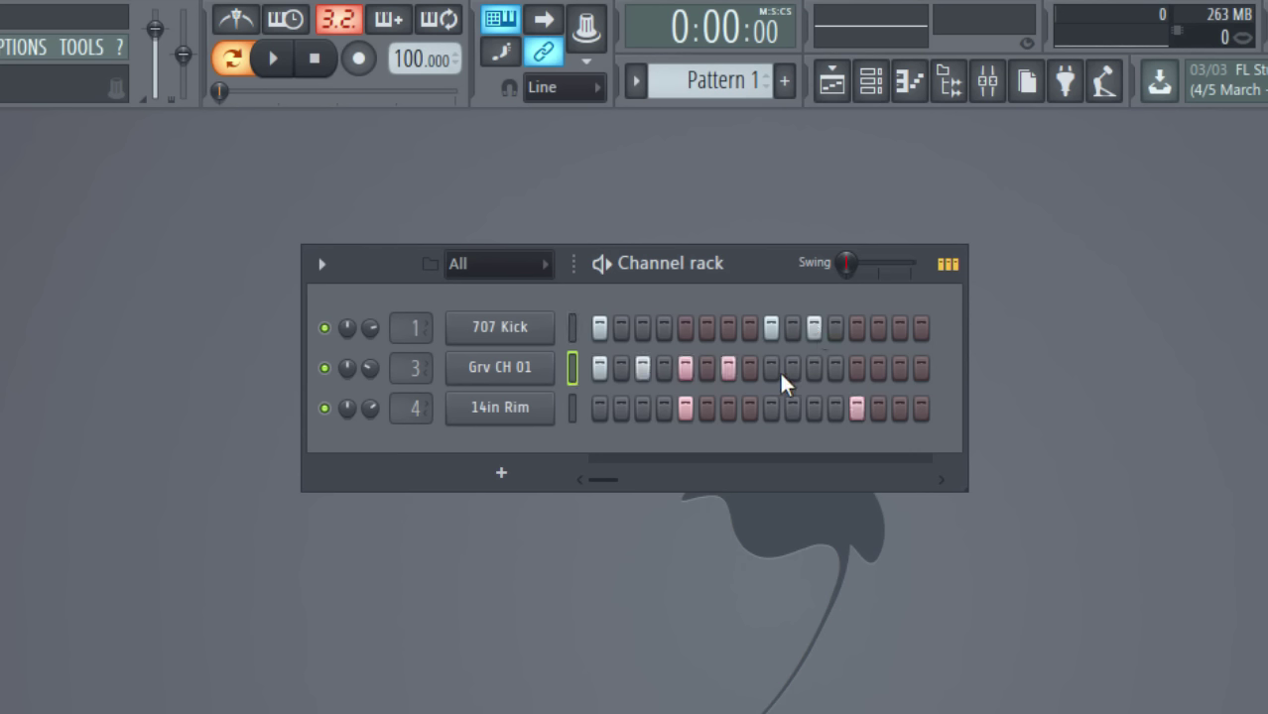
click(899, 368)
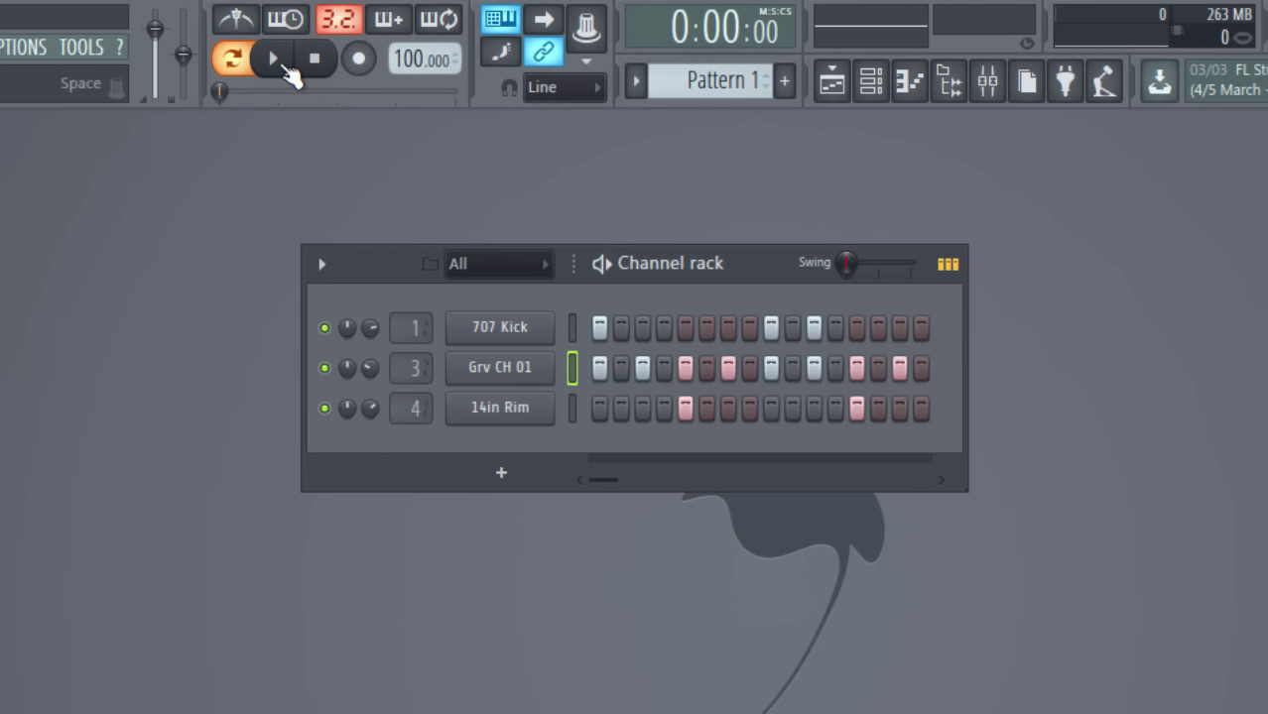
click(277, 61)
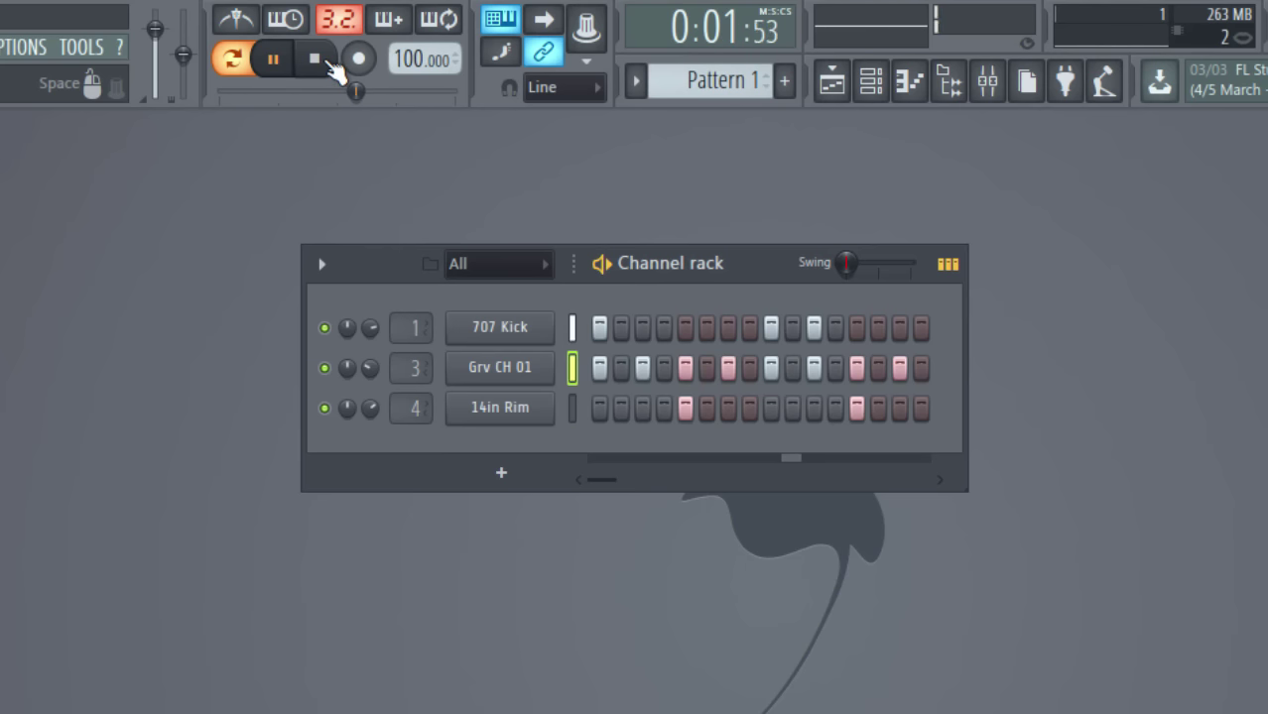
click(331, 63)
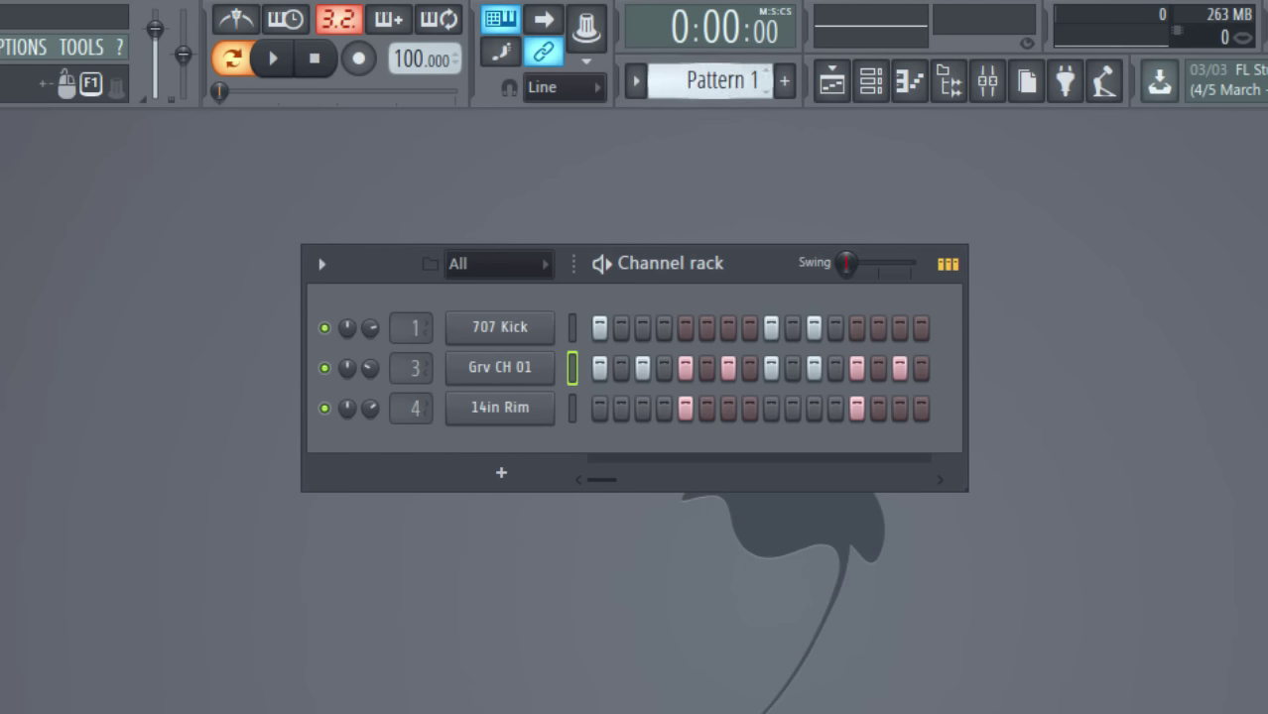
Switch to Pattern 2 and add a BooBass instrument channel, closing its plugin window.
scroll(704, 81, down, 1)
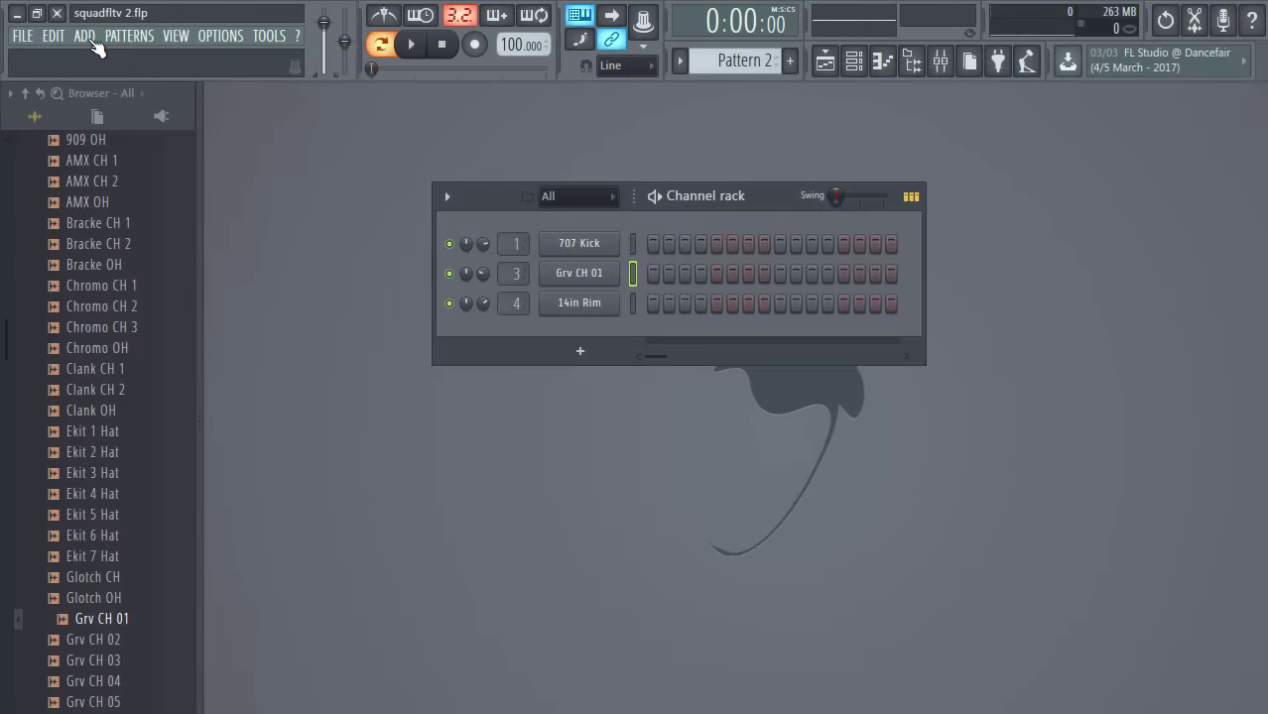
click(86, 36)
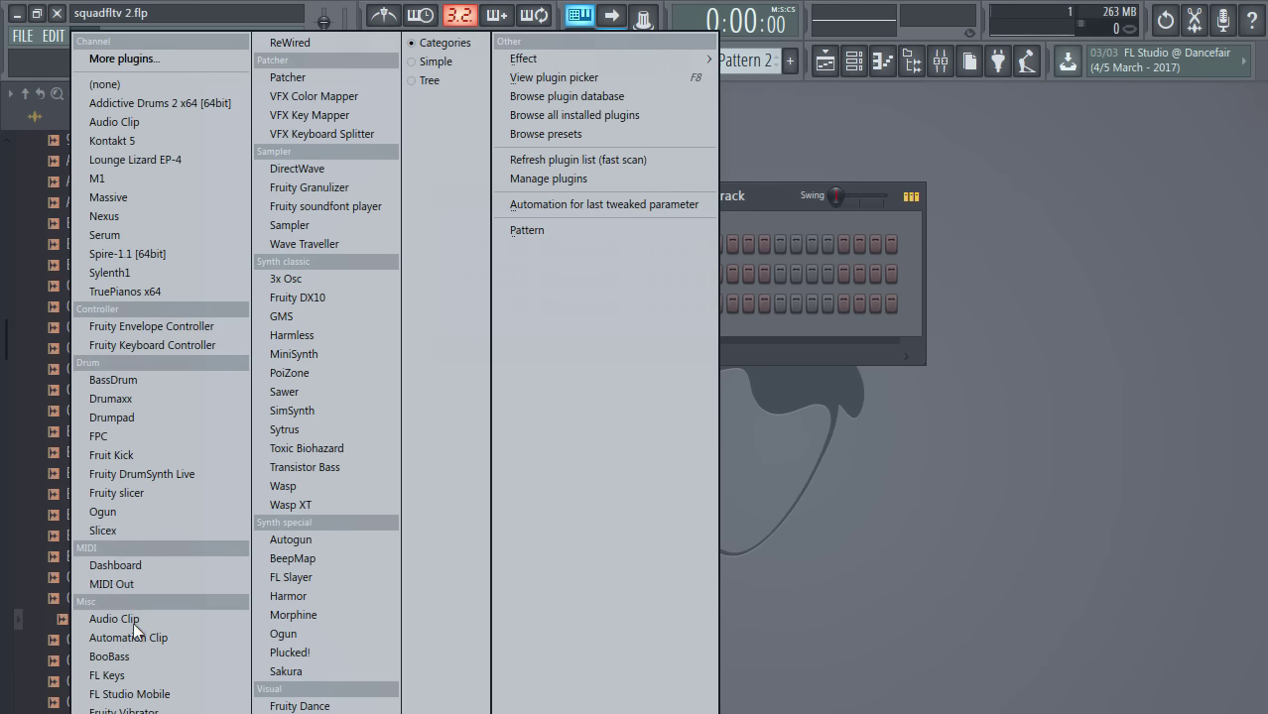
click(112, 657)
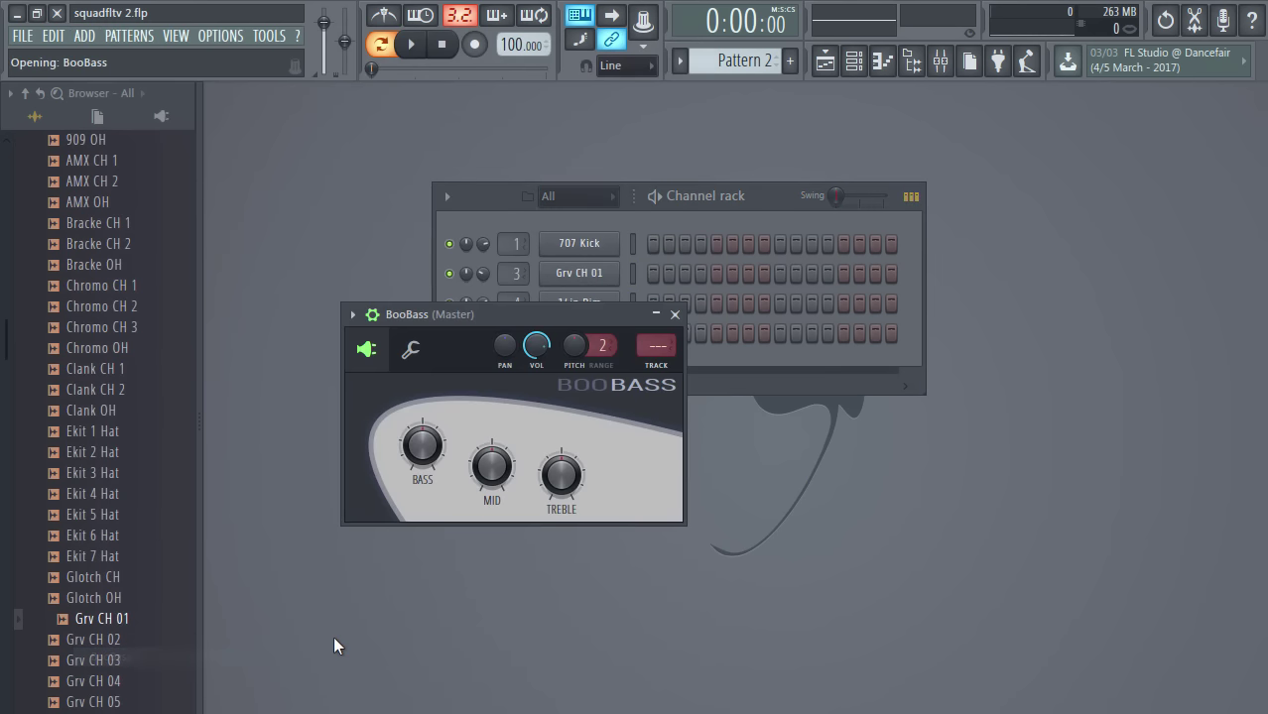
drag(488, 315, 617, 373)
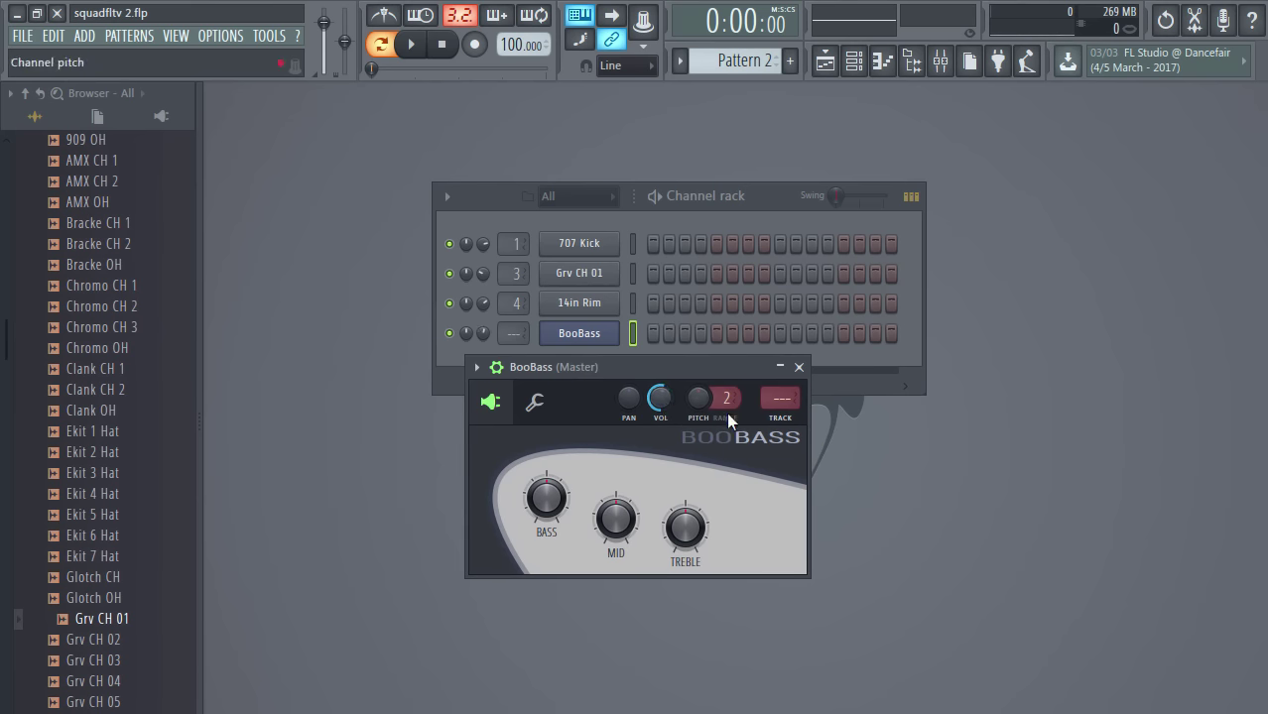
click(799, 367)
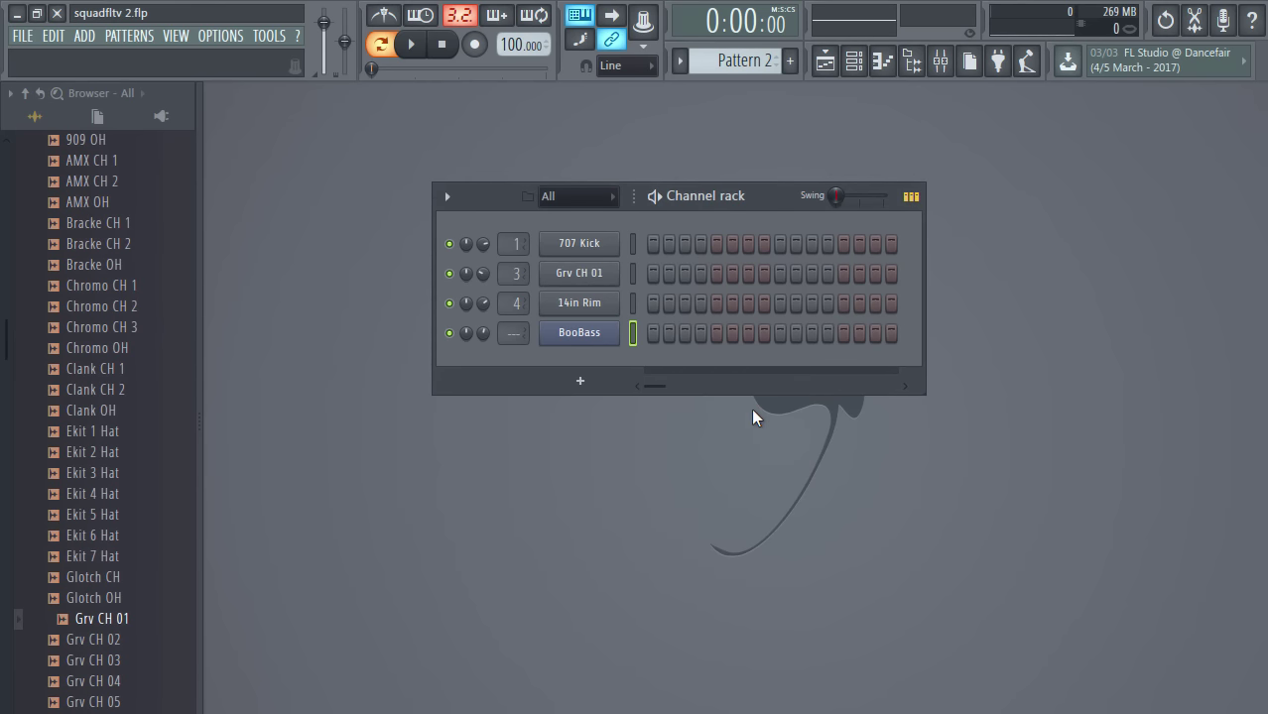
Open BooBass in the piano roll and fill bar 1 with eight back-to-back D5 notes.
click(882, 61)
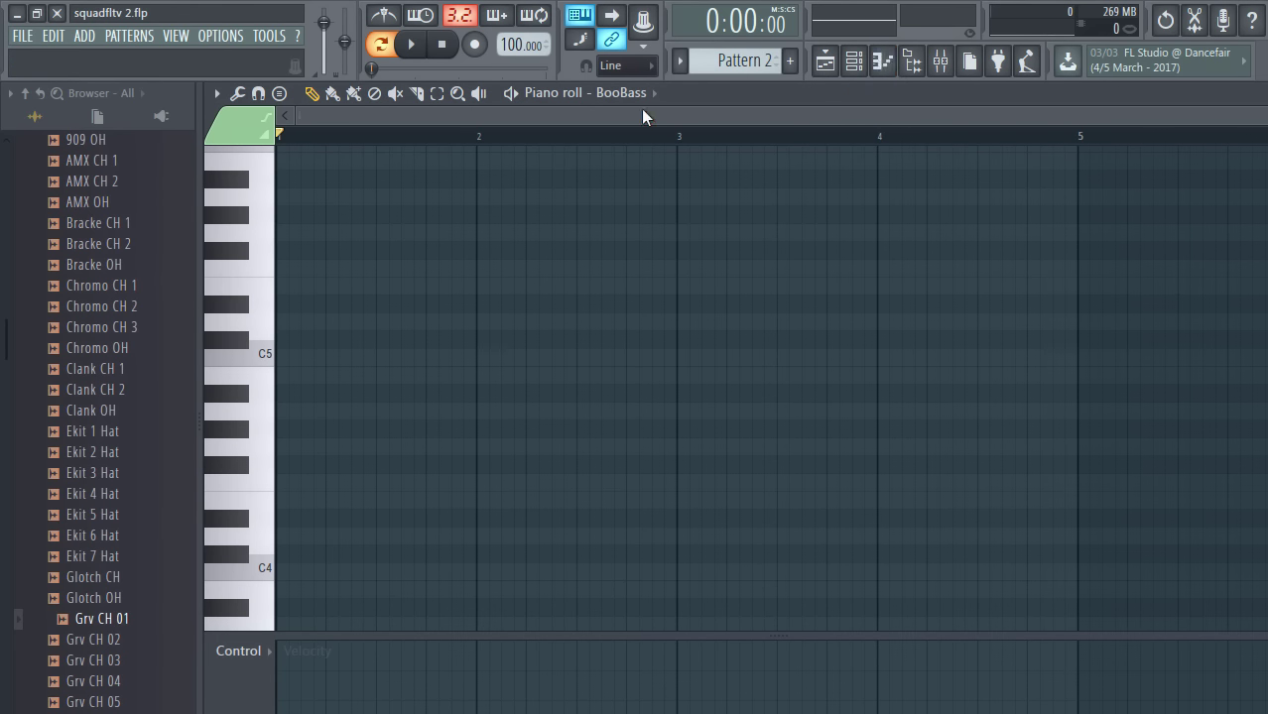
key(Escape)
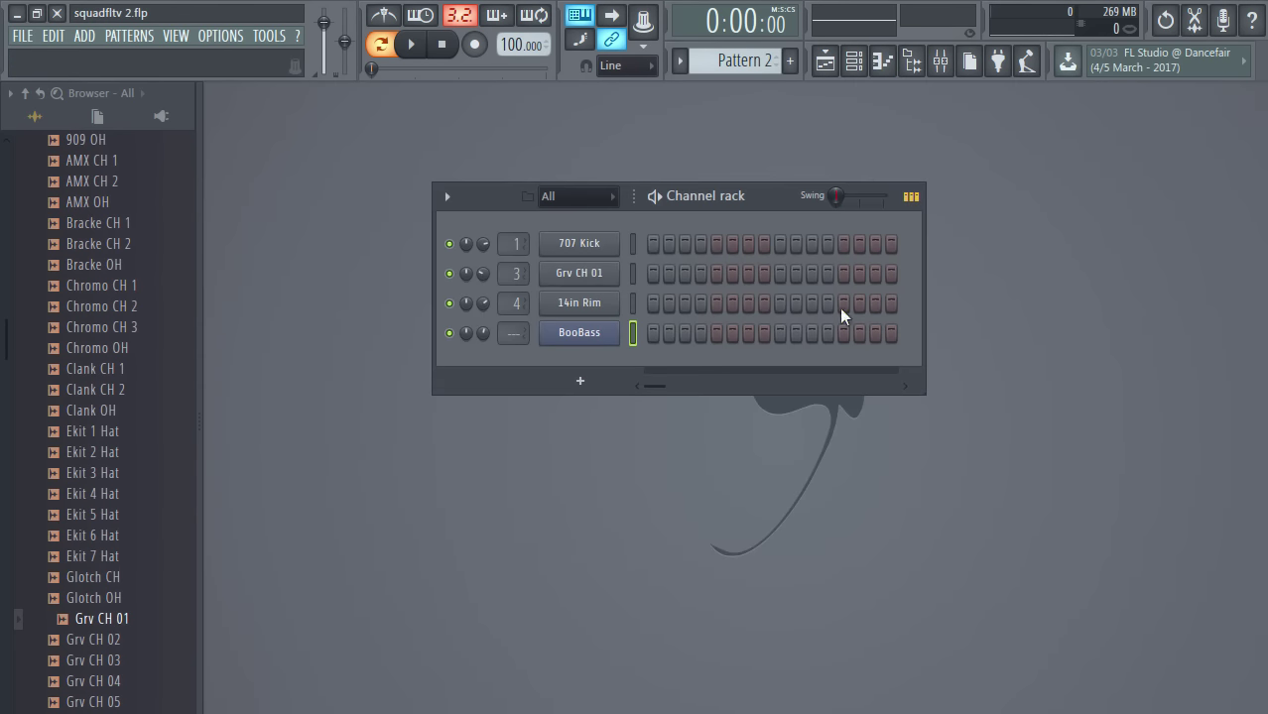
right_click(580, 333)
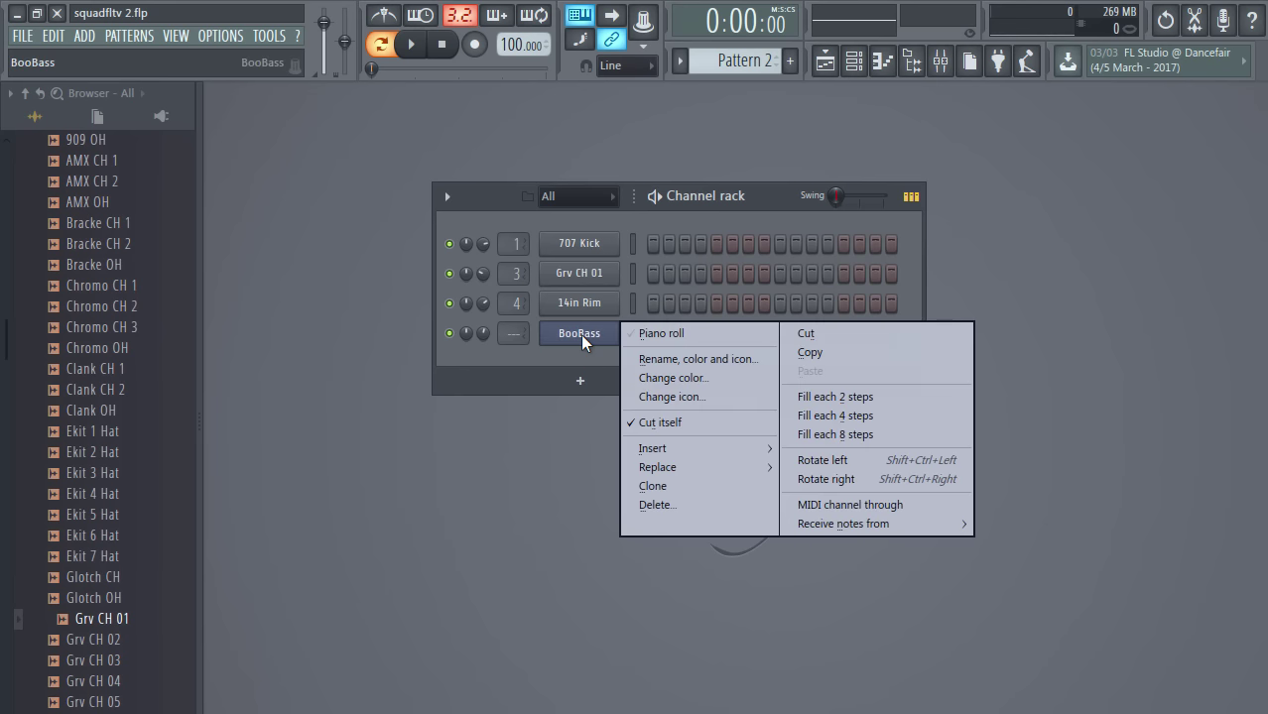
click(645, 334)
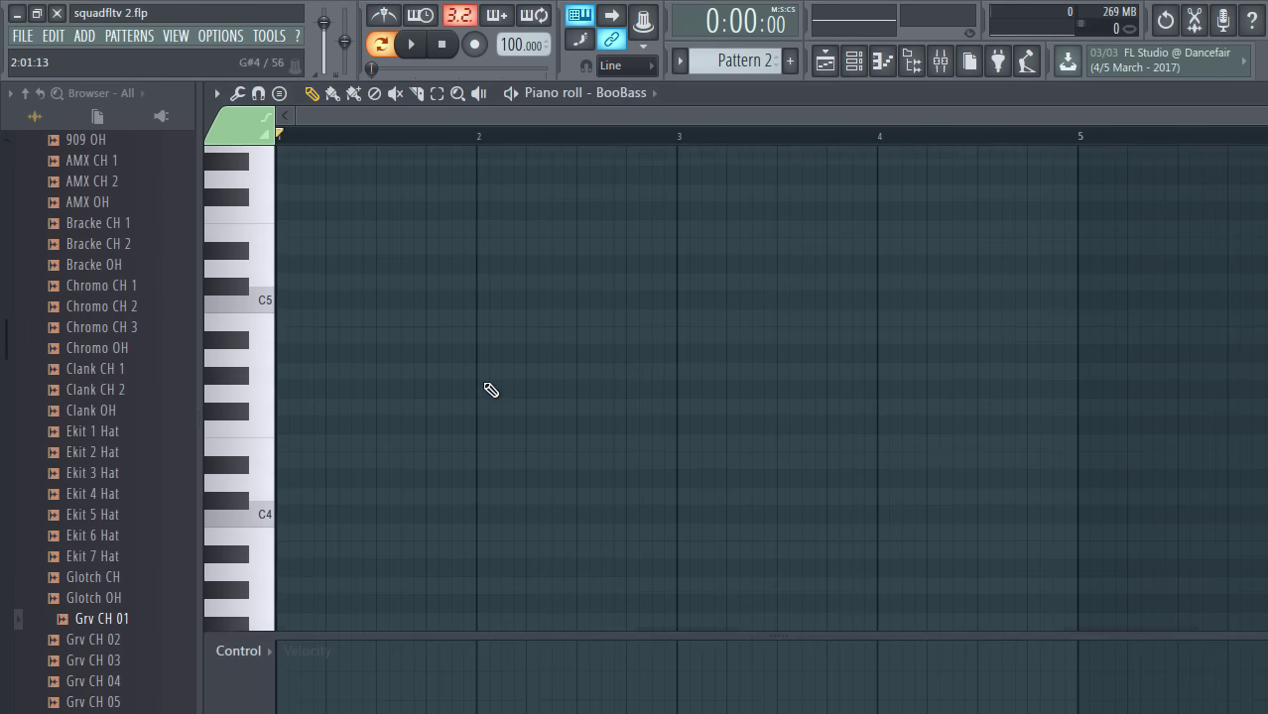
click(297, 354)
drag(298, 354, 273, 322)
click(312, 322)
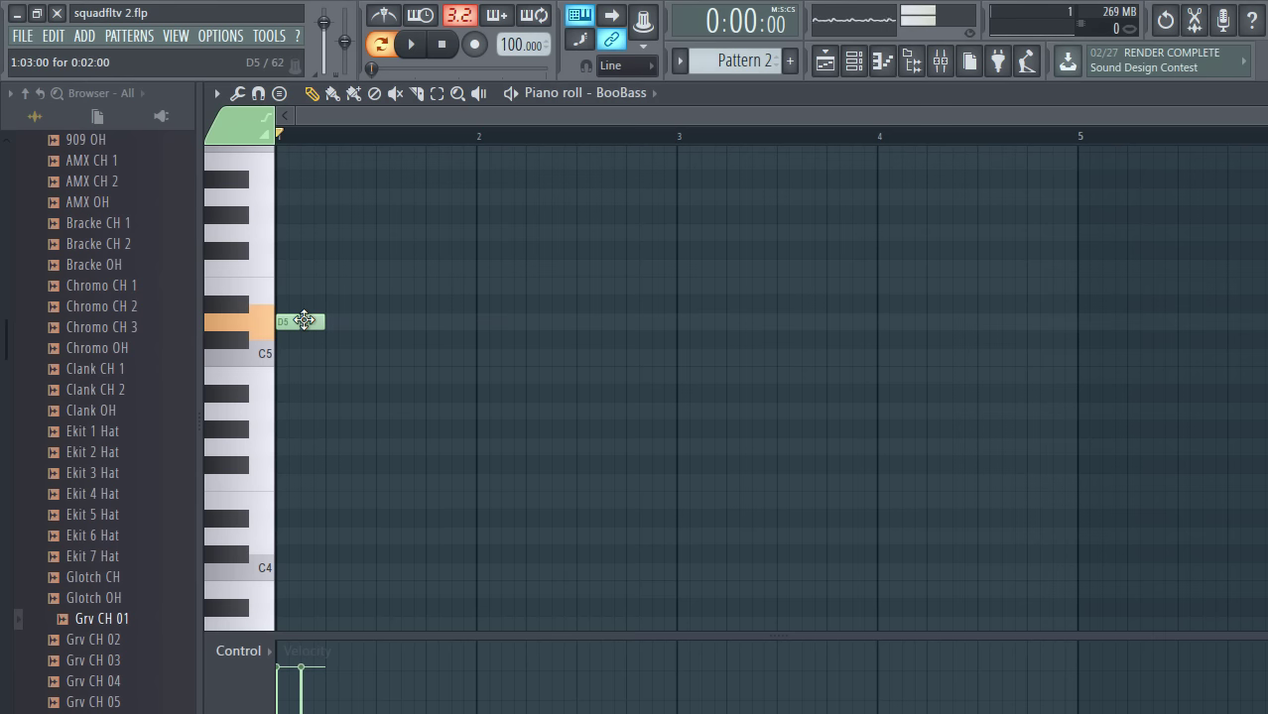
click(337, 322)
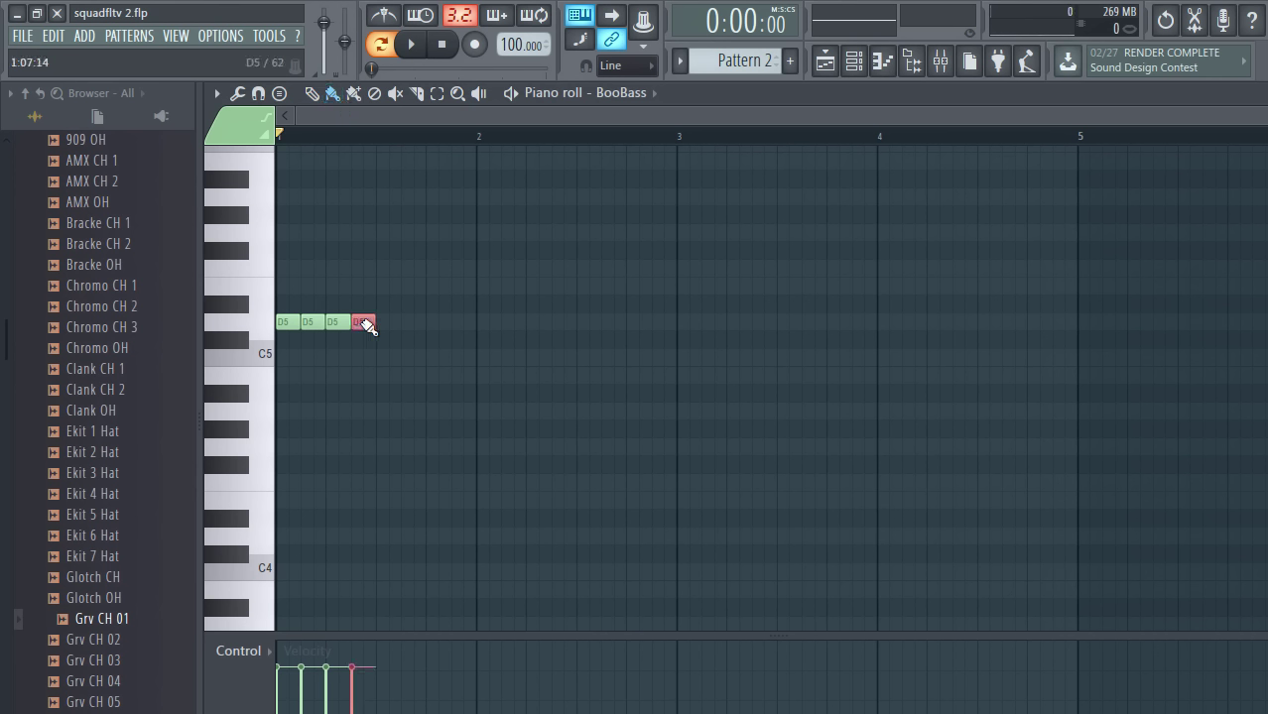
drag(367, 328, 433, 330)
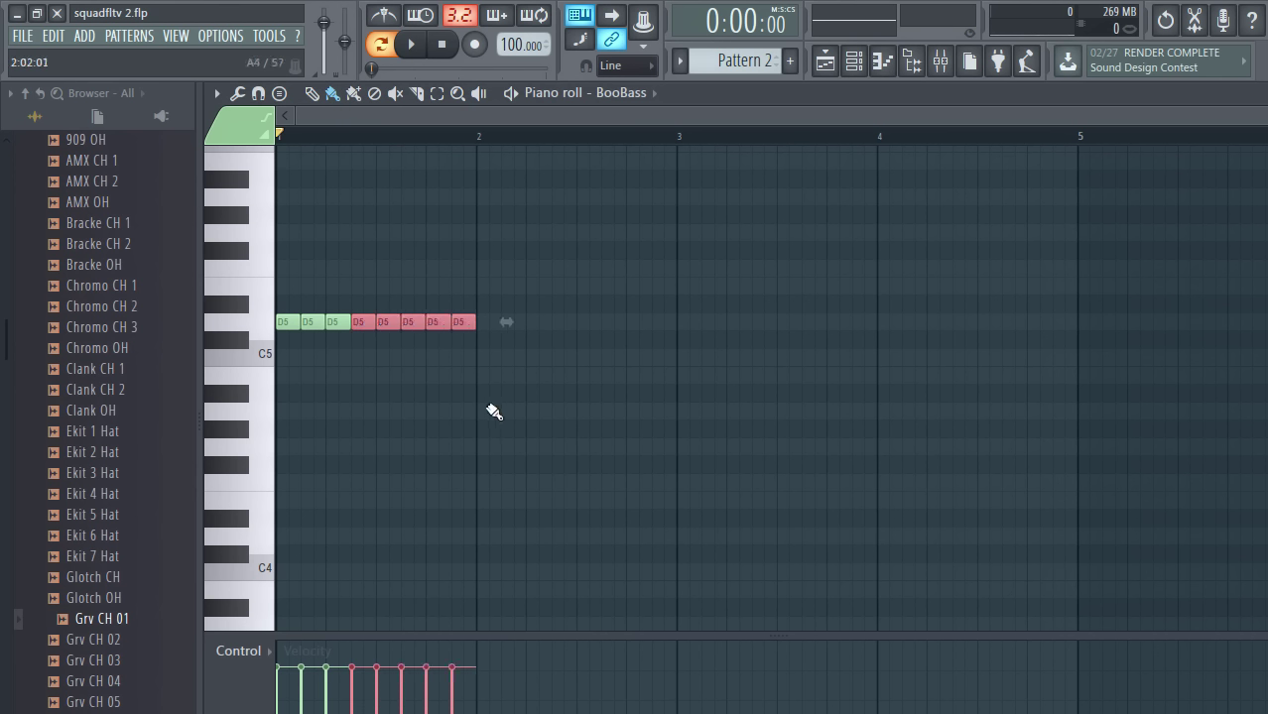
Paint repeated notes through bar 2 on A4, bar 3 on B4 and bar 4 on G4, and play back the bass line.
mouse_move(493, 412)
mouse_down()
mouse_move(641, 415)
mouse_move(869, 378)
mouse_up()
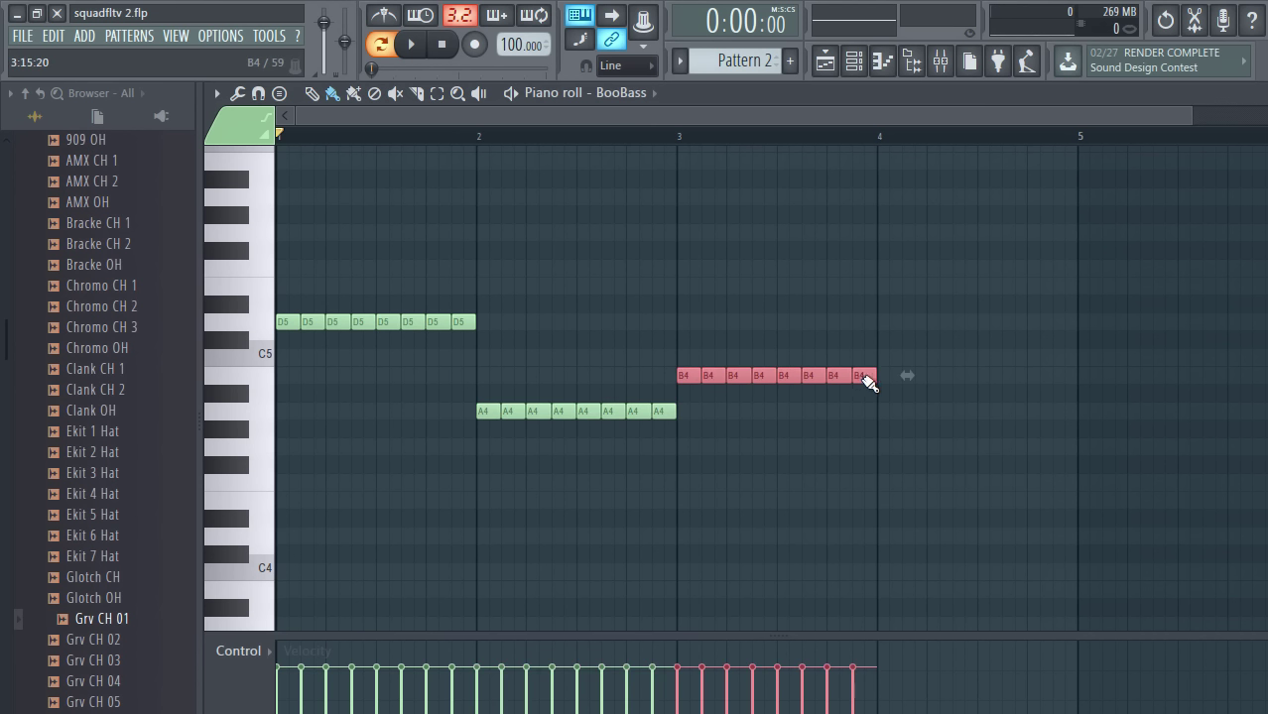
click(887, 448)
drag(920, 457, 1072, 446)
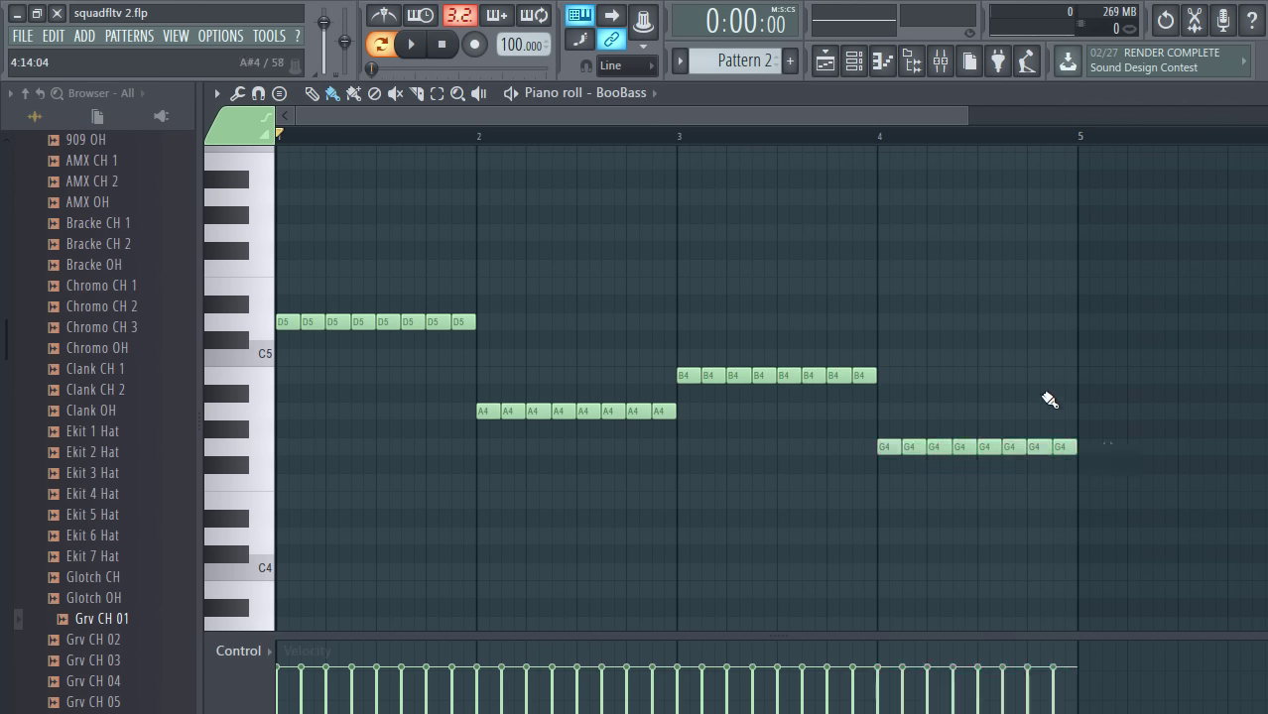
click(413, 45)
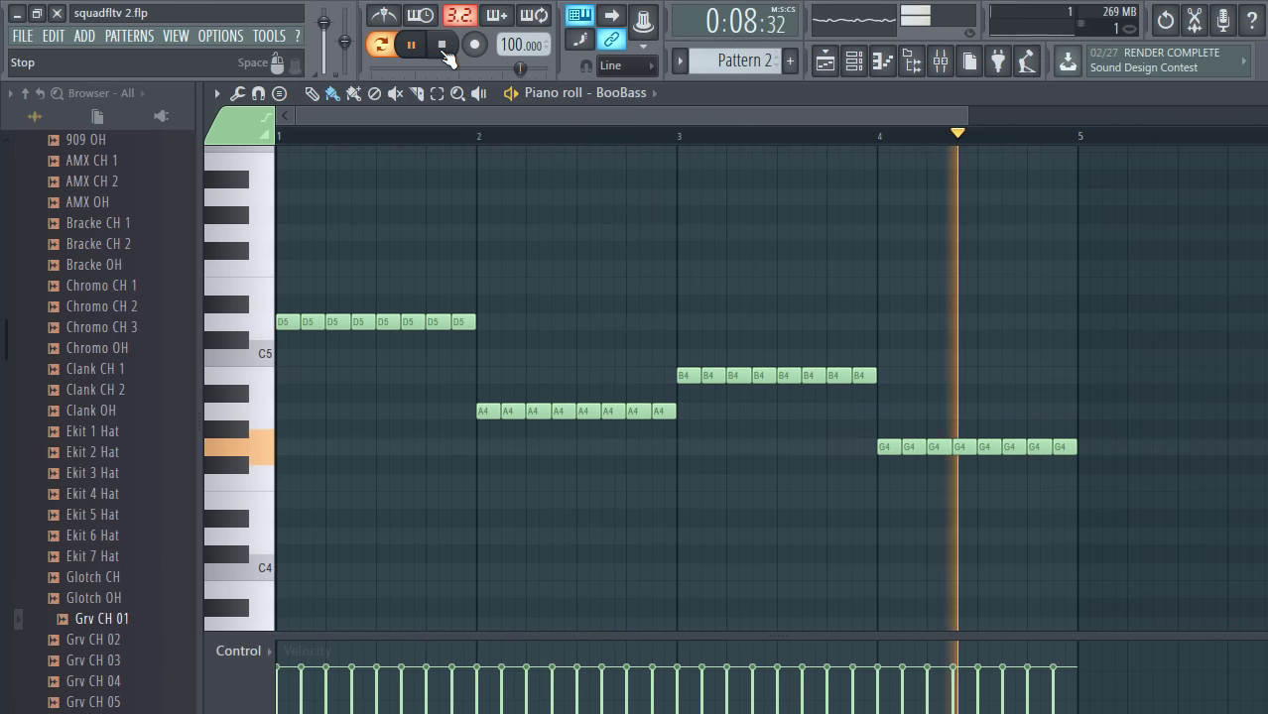
click(443, 50)
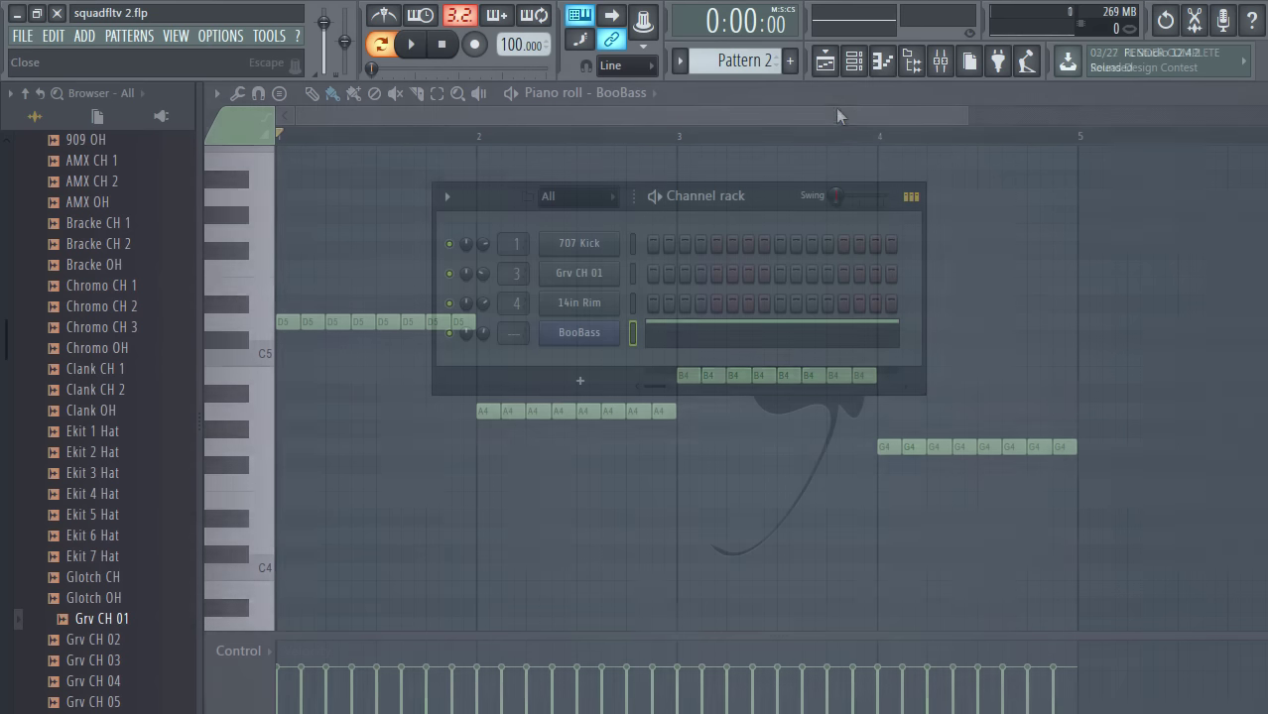
Open the playlist and switch to Pattern 1 with the channel rack shown.
click(829, 66)
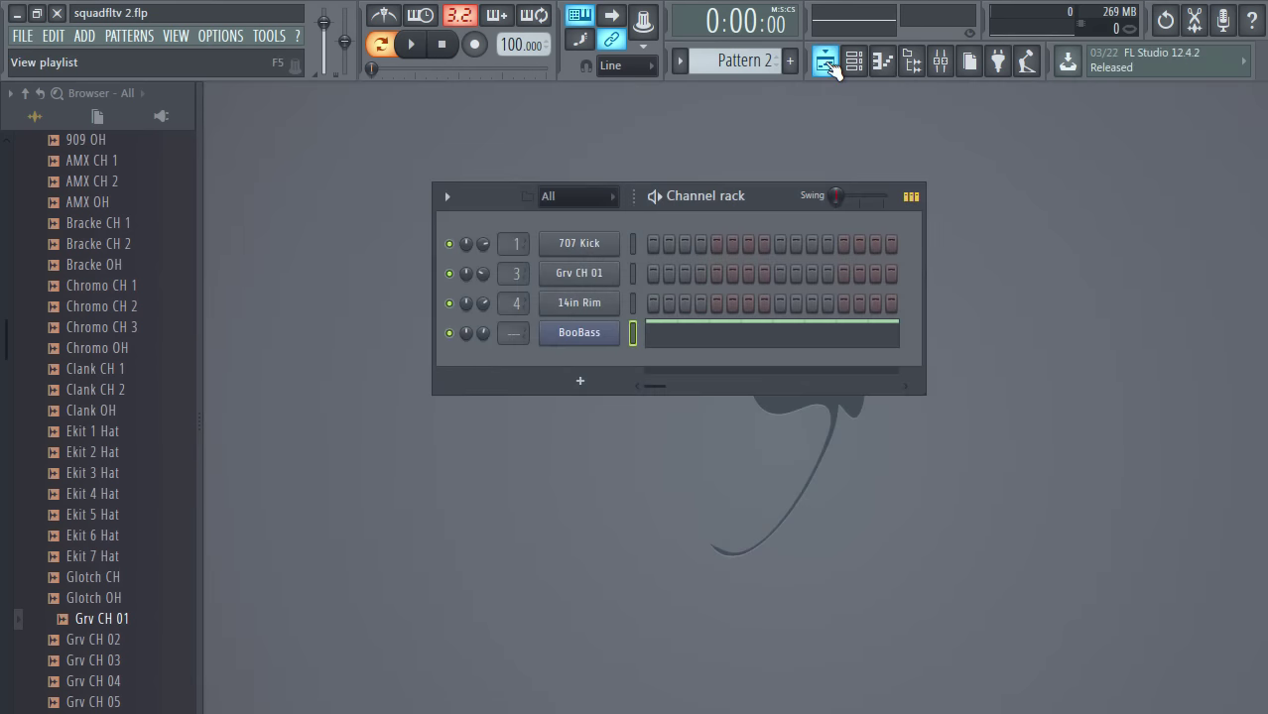
click(828, 66)
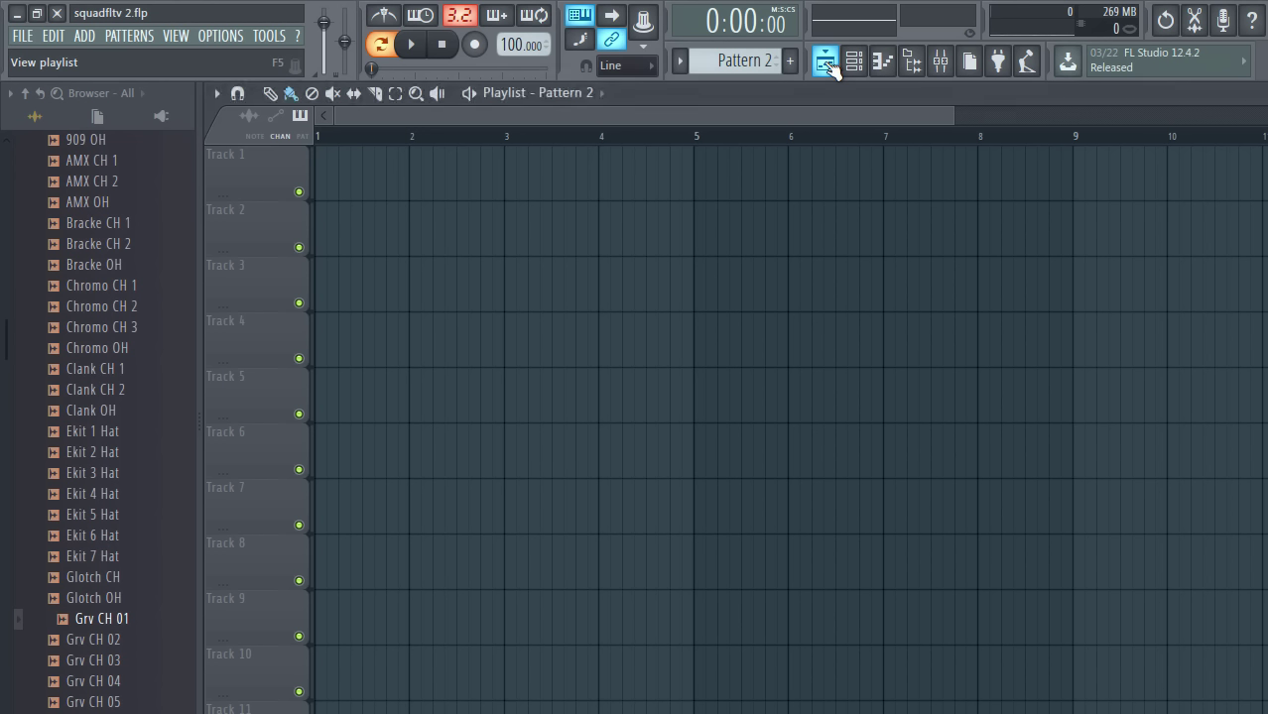
click(759, 61)
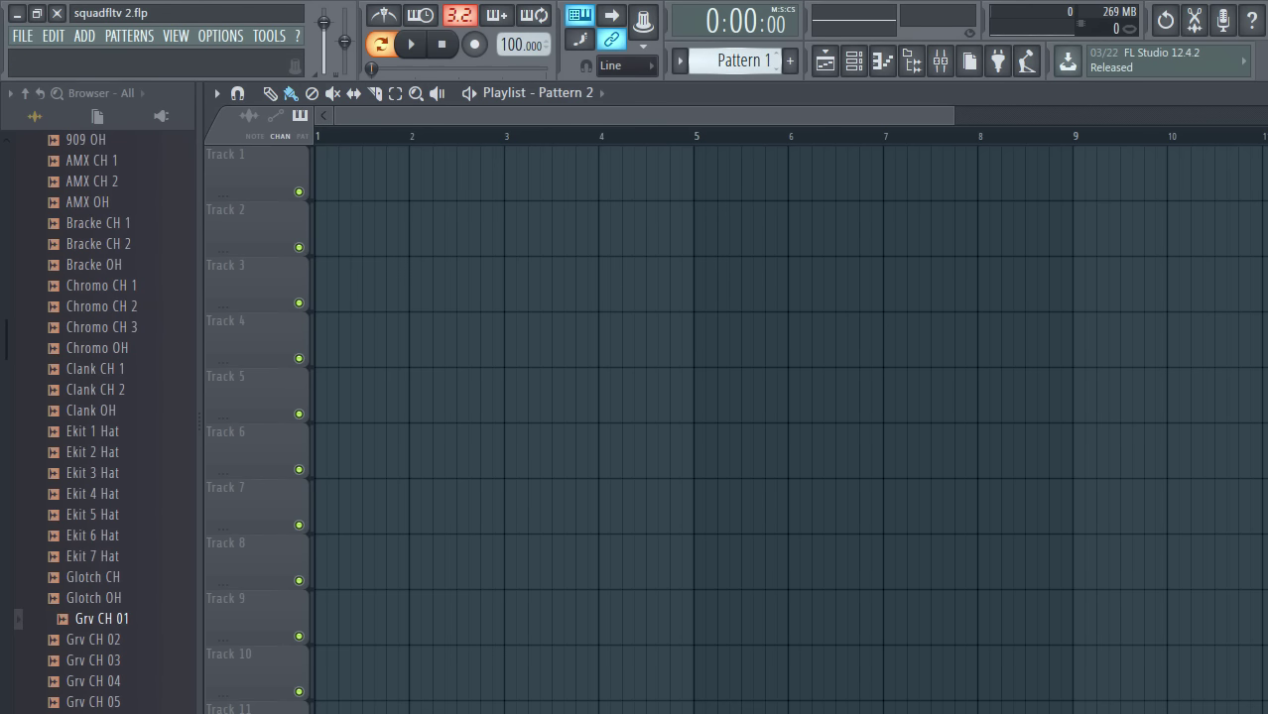
click(853, 61)
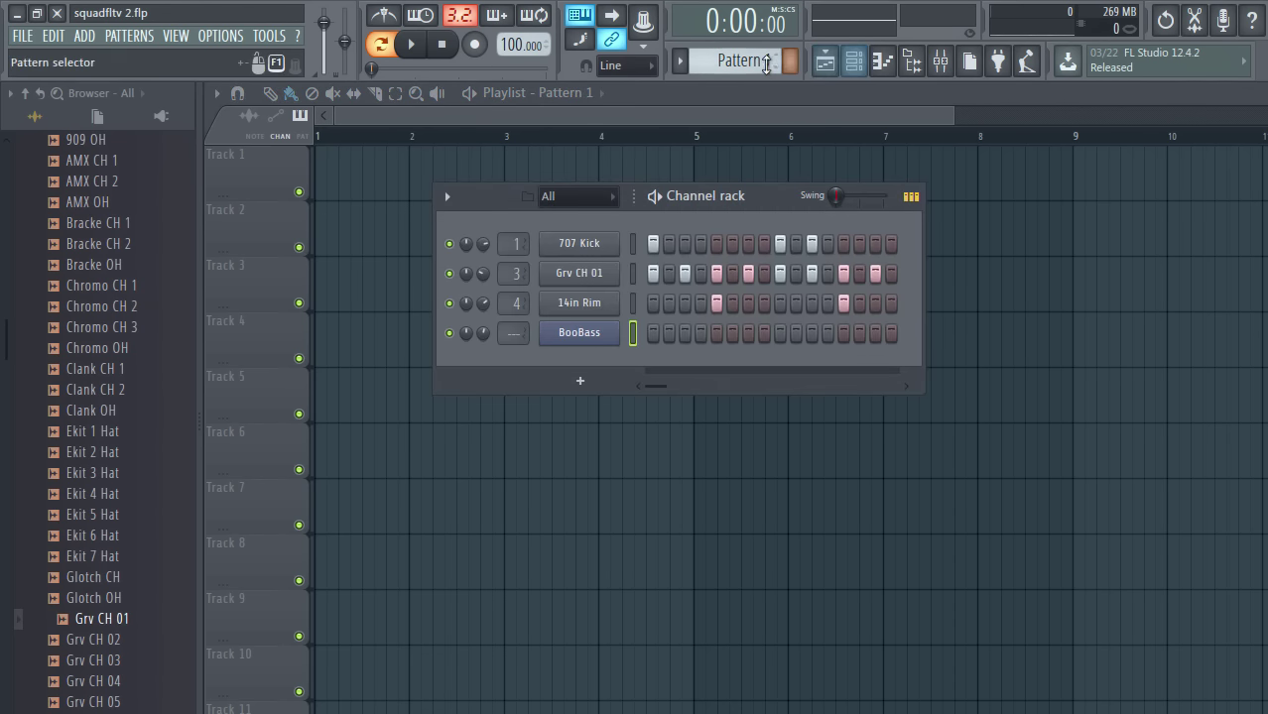
mouse_move(763, 63)
mouse_down()
mouse_move(762, 49)
mouse_move(762, 62)
mouse_up()
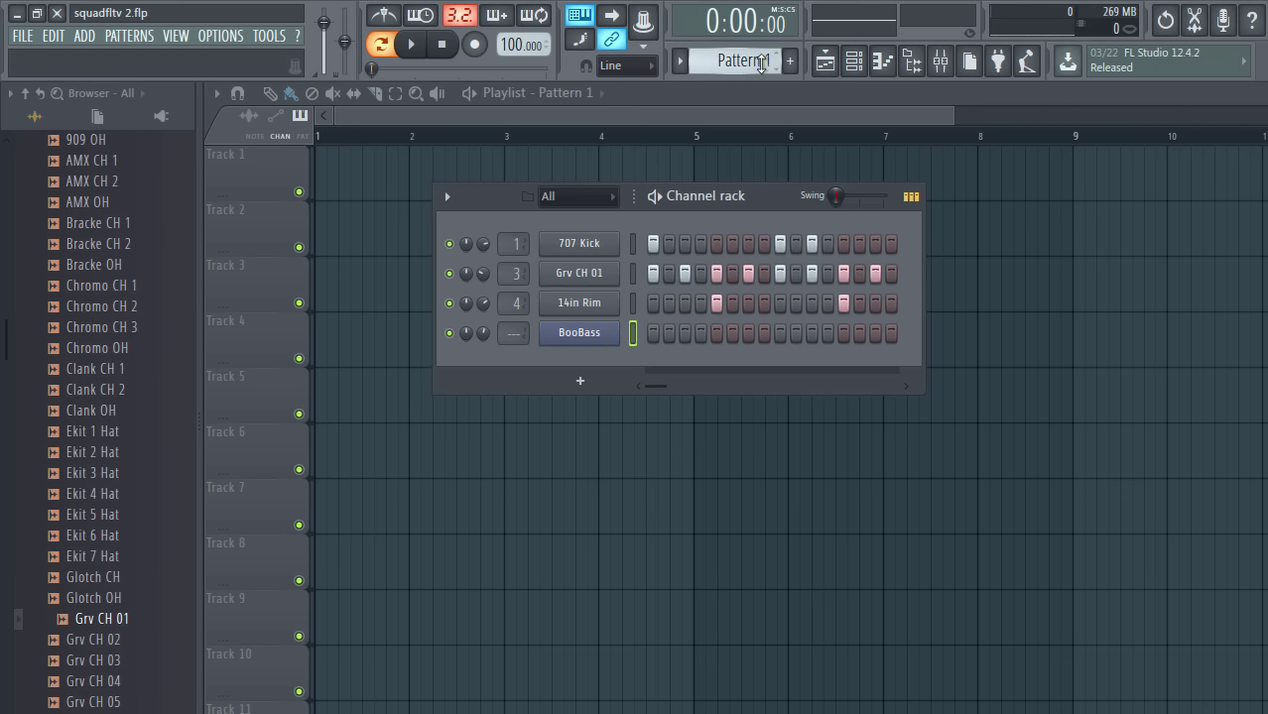
Rename Pattern 1 to Drum and give it a green colour.
click(762, 61)
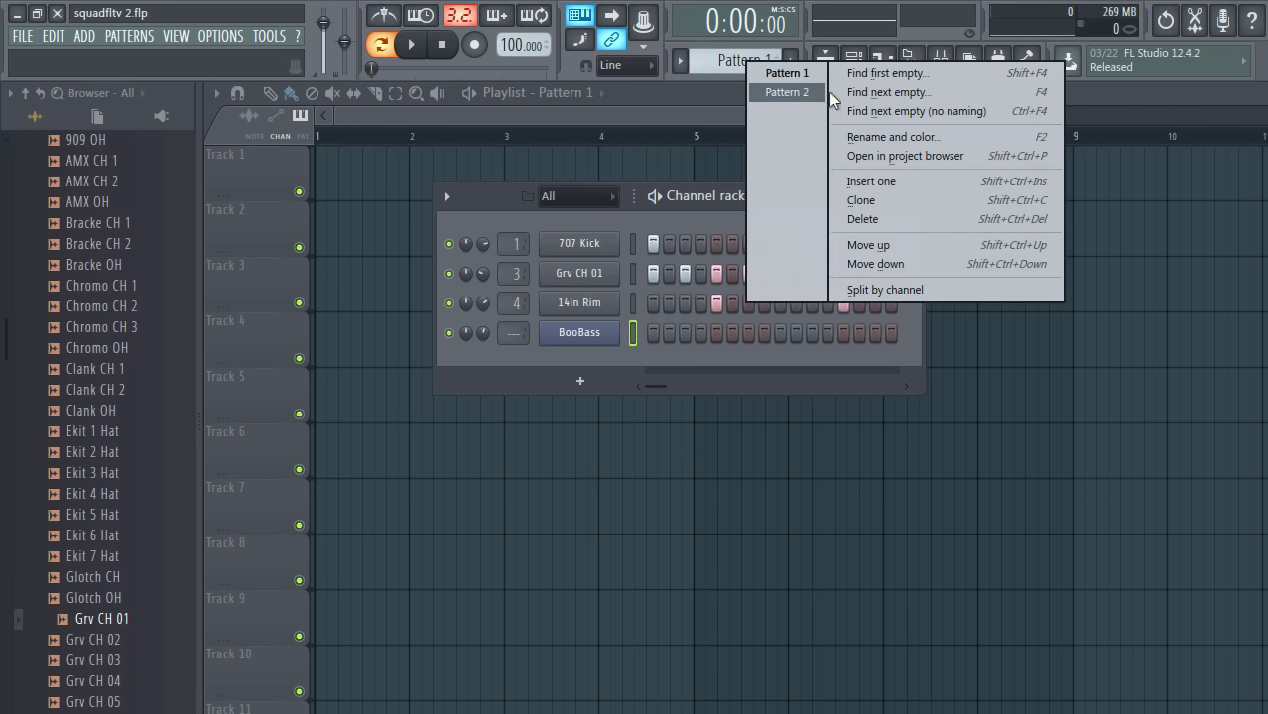
click(871, 136)
text(Drum)
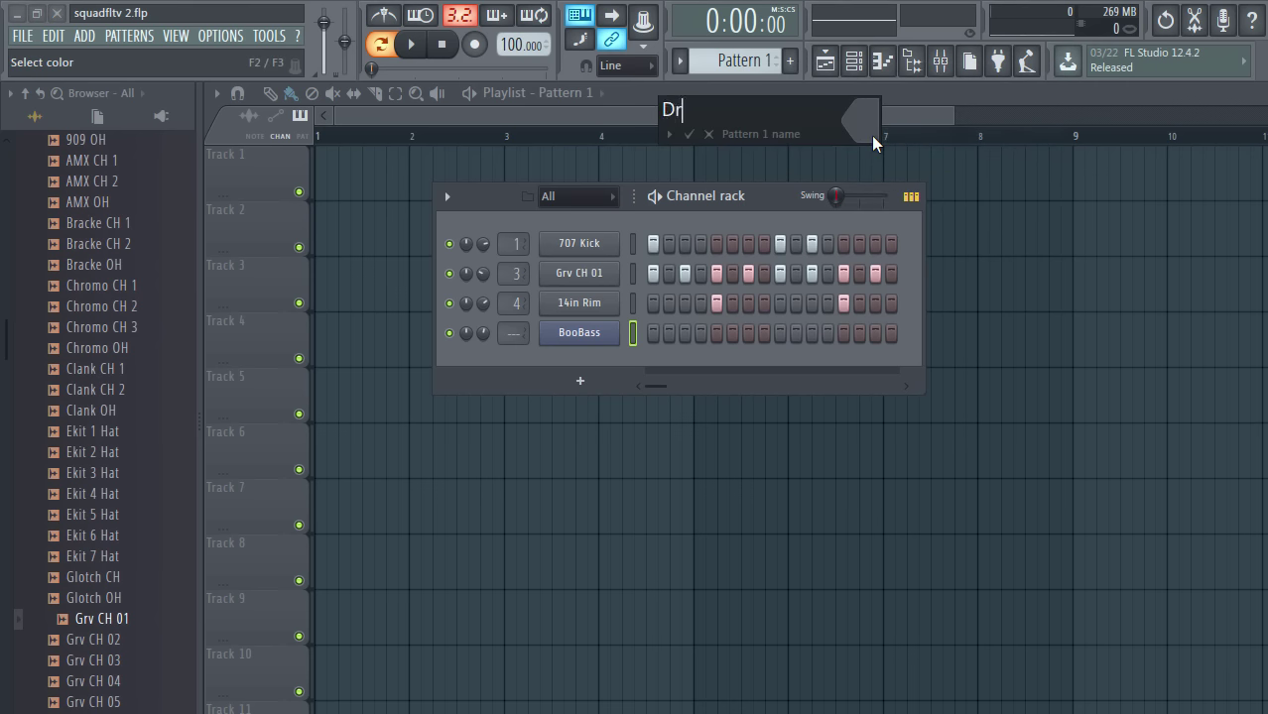
click(874, 137)
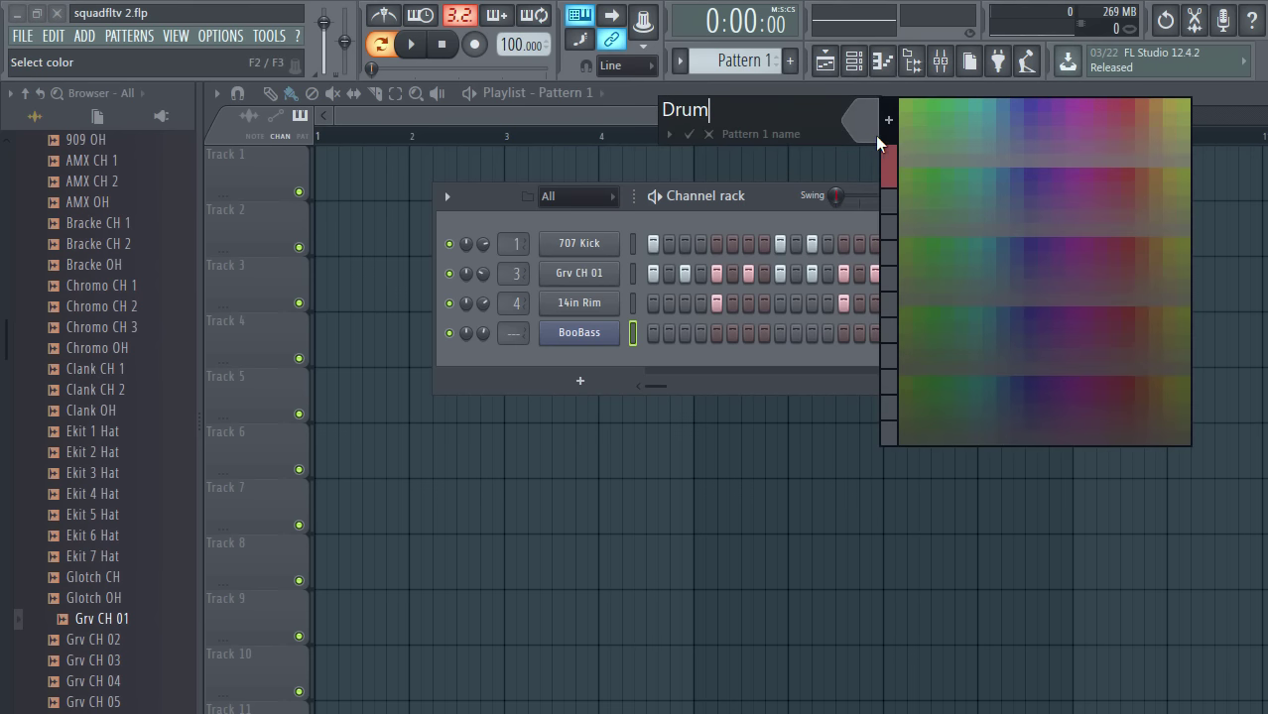
click(909, 105)
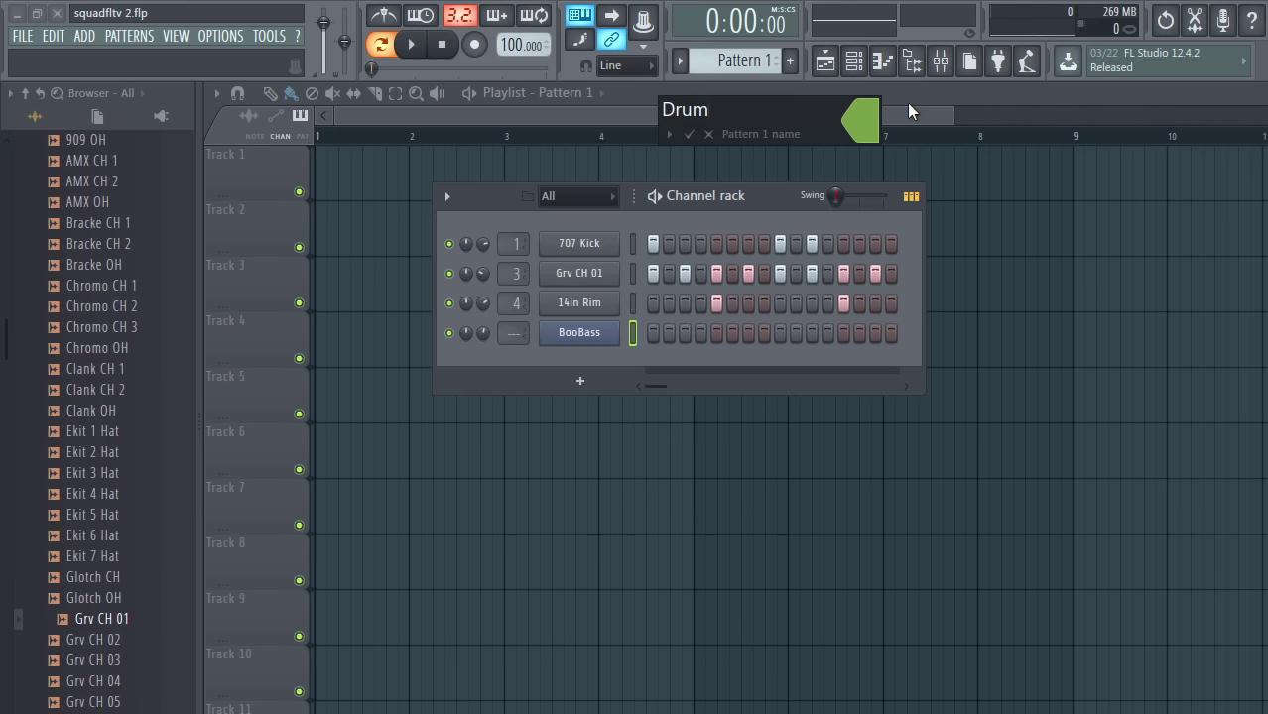
key(Return)
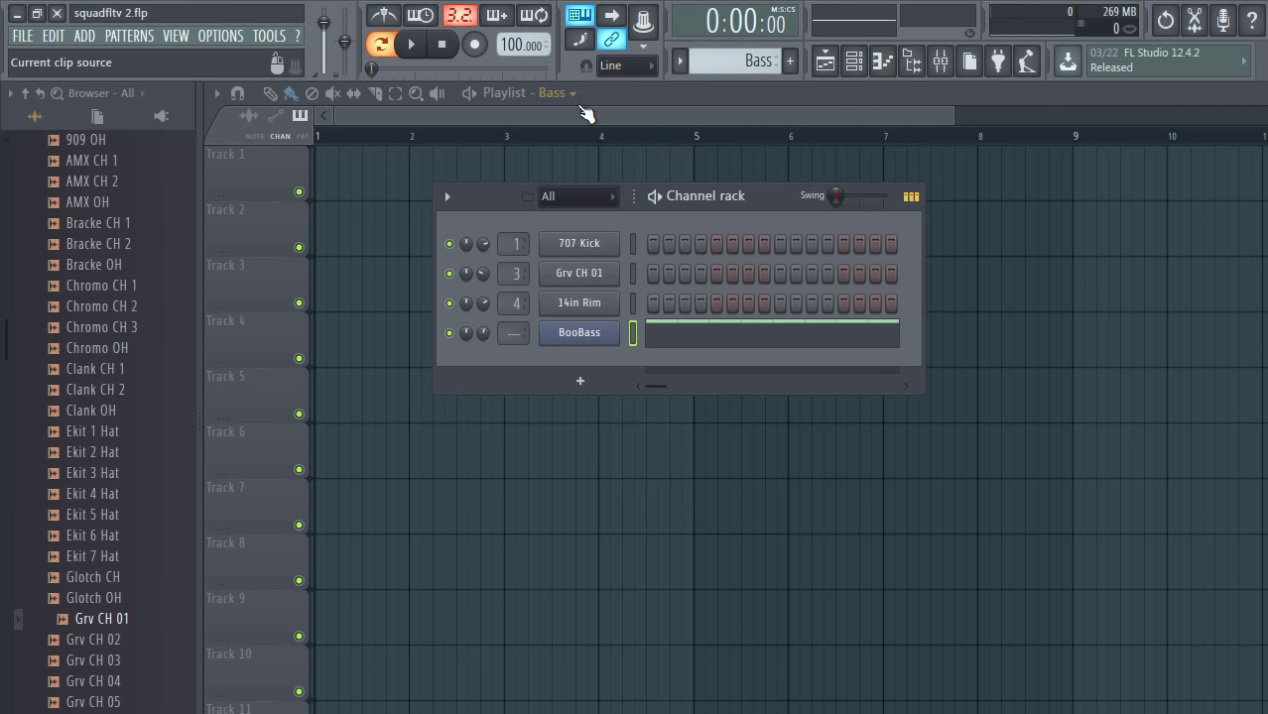
Hide the channel rack and place four Drum clips on Track 1 across bars 1 to 4, checking them in playback.
key(F6)
click(568, 95)
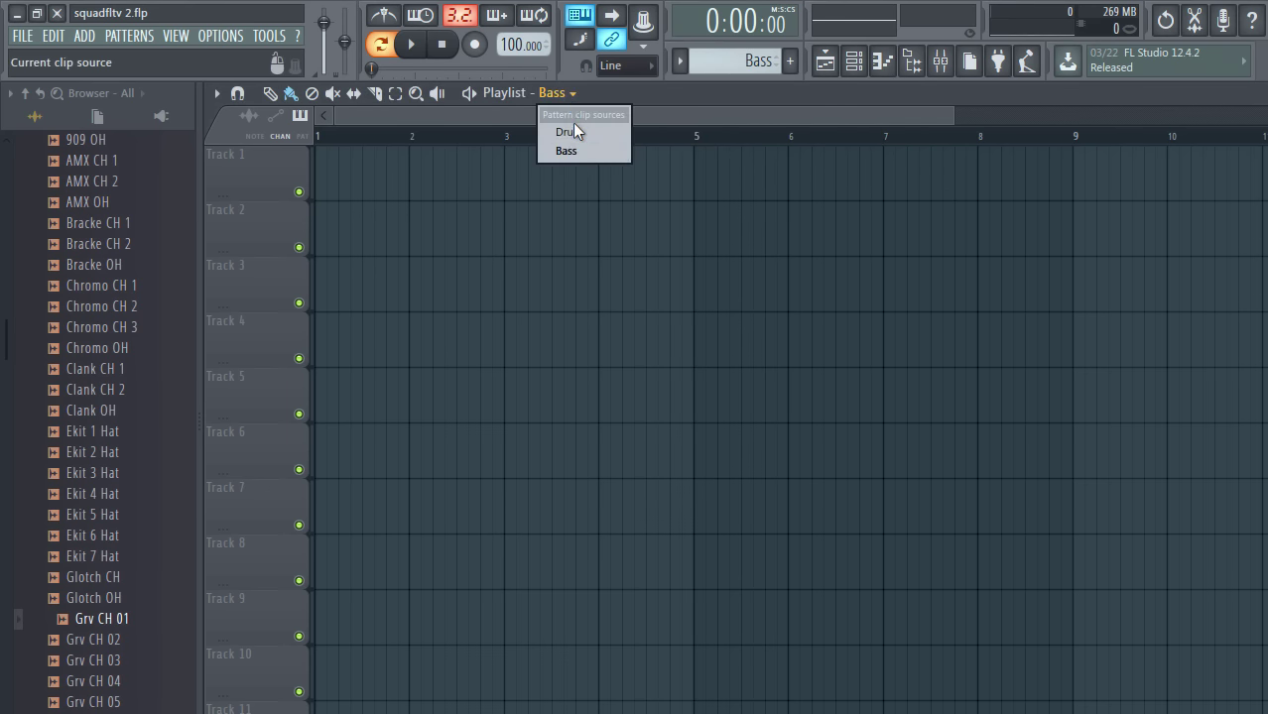
click(567, 132)
click(331, 177)
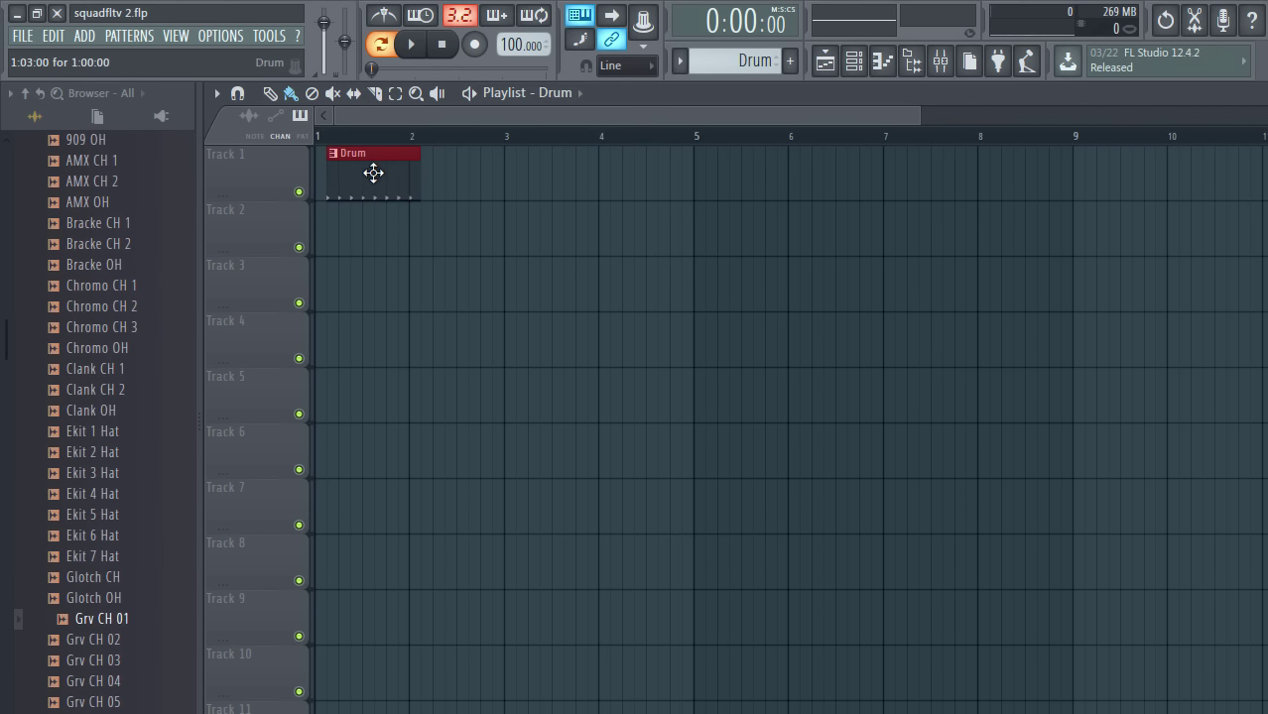
mouse_move(418, 174)
mouse_down()
mouse_move(628, 170)
mouse_move(641, 236)
mouse_up()
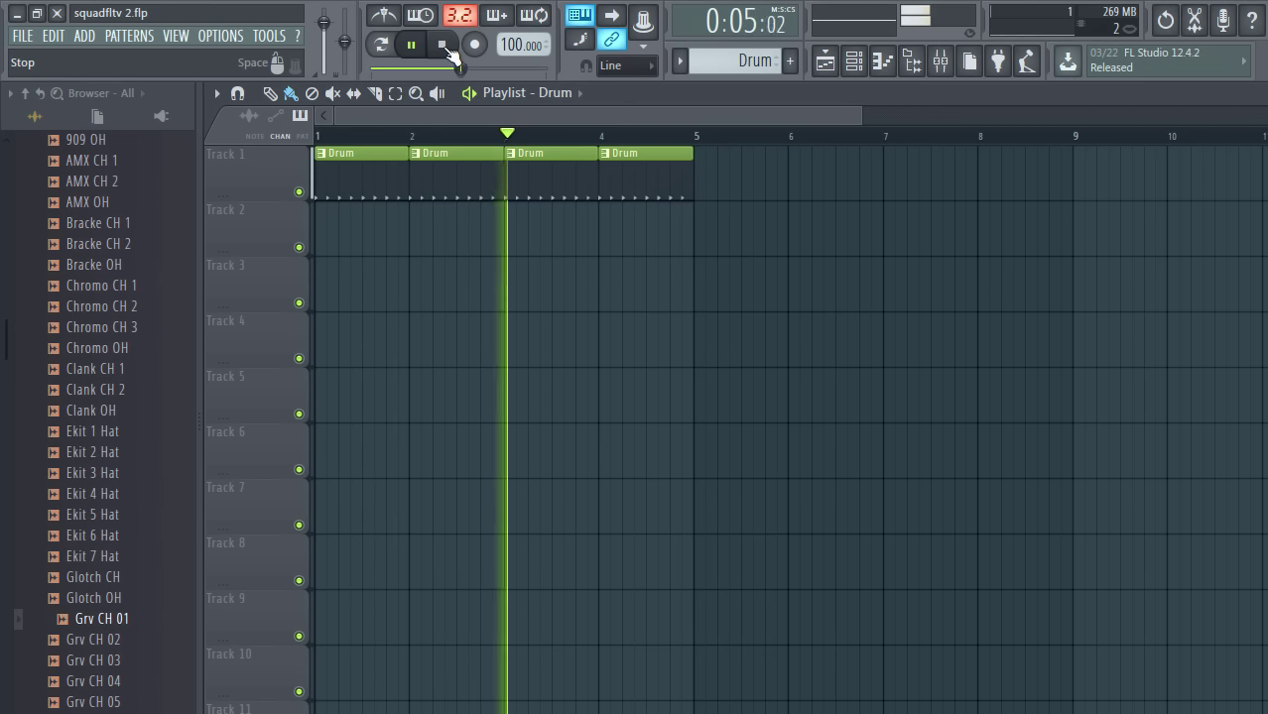
click(445, 45)
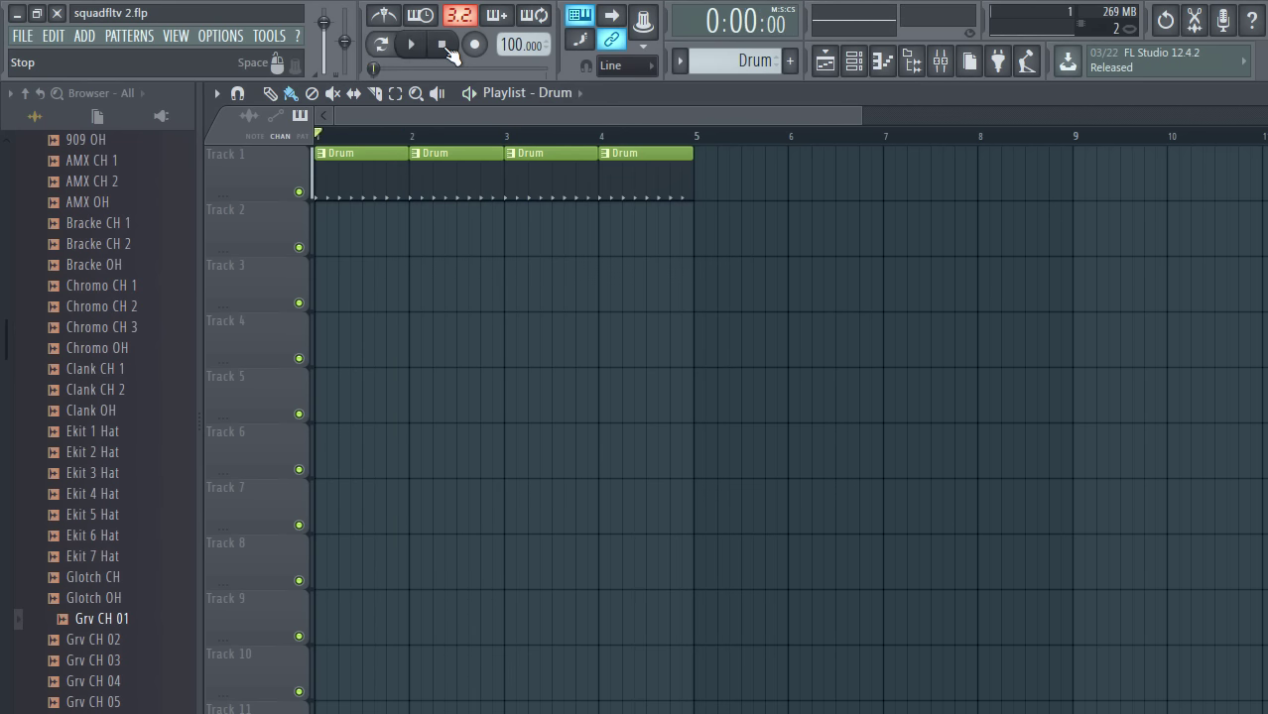
Place a Bass clip on Track 2 starting at bar 1 and play back the arrangement.
click(580, 95)
click(578, 148)
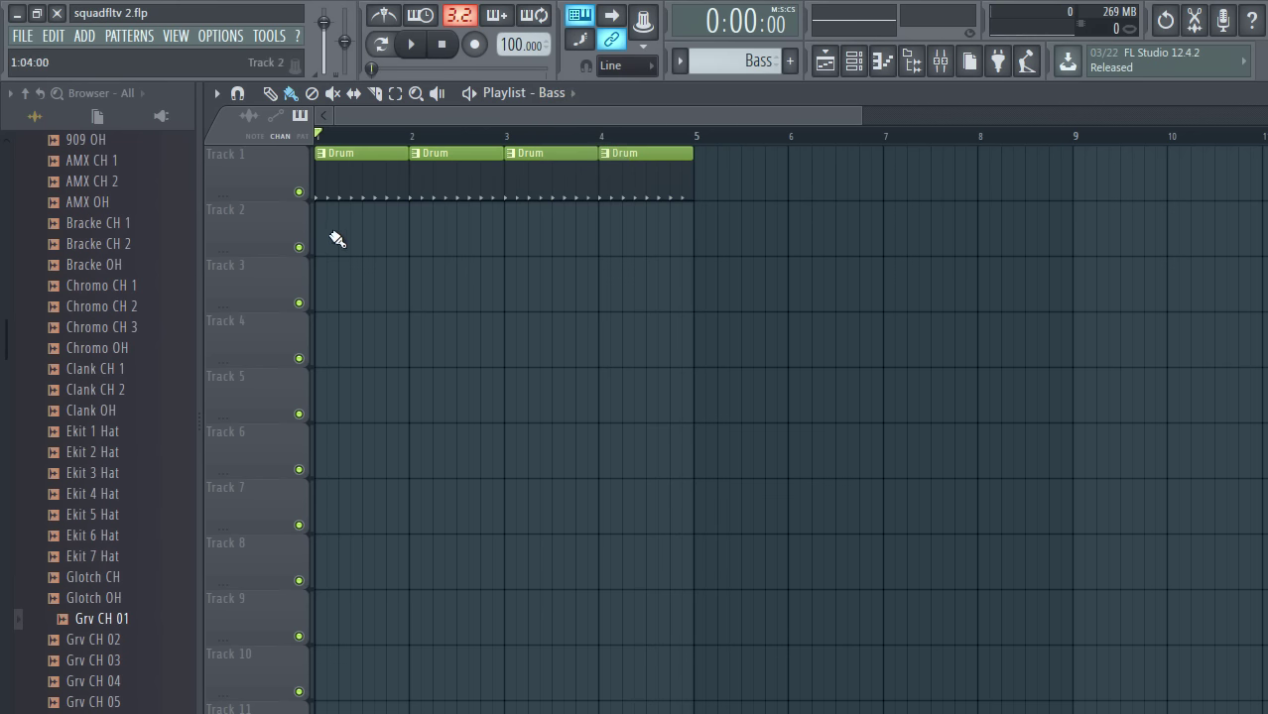
click(324, 231)
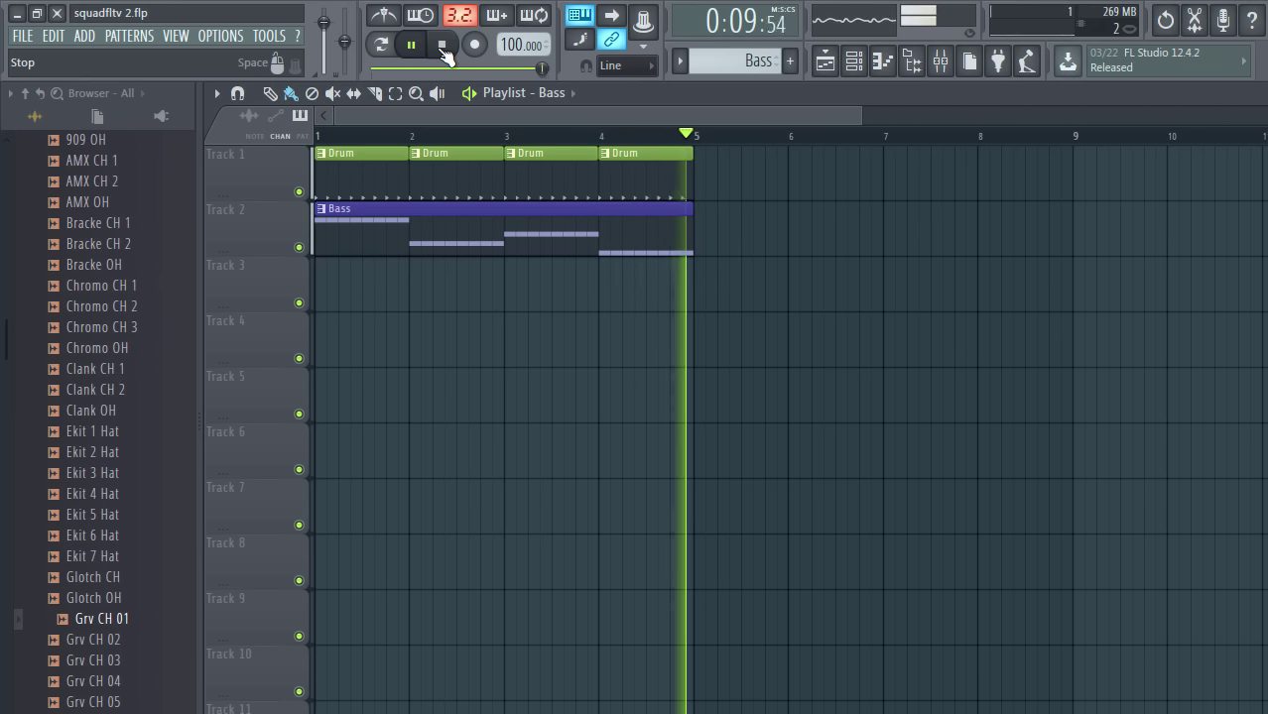
click(443, 47)
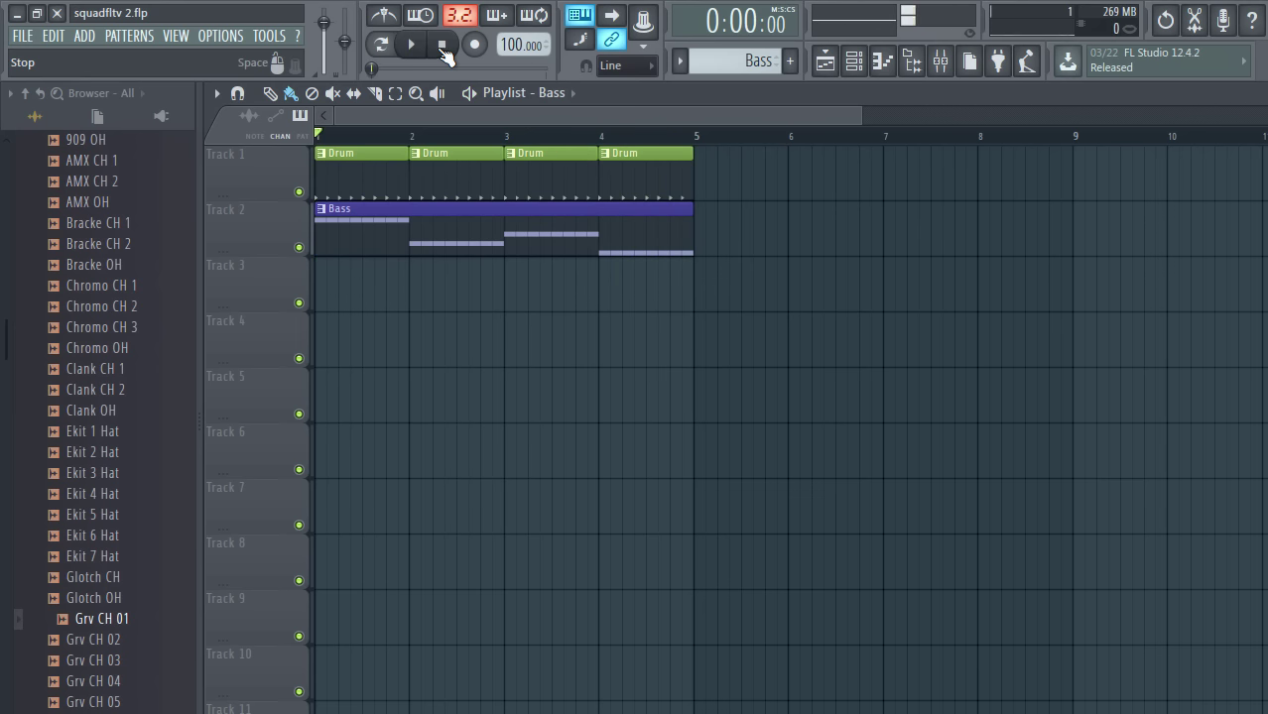
Add an FL Keys instrument channel in Pattern 3 and lower its volume to about 17%.
click(855, 62)
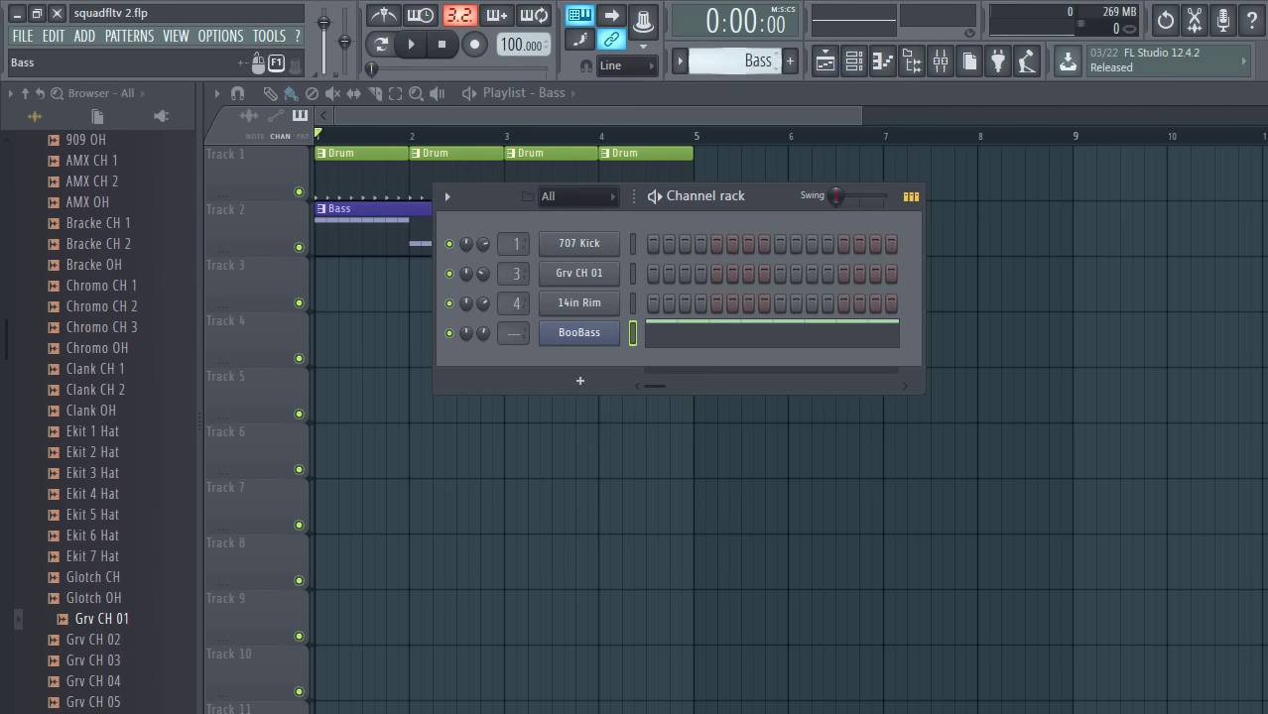
scroll(744, 62, up, 1)
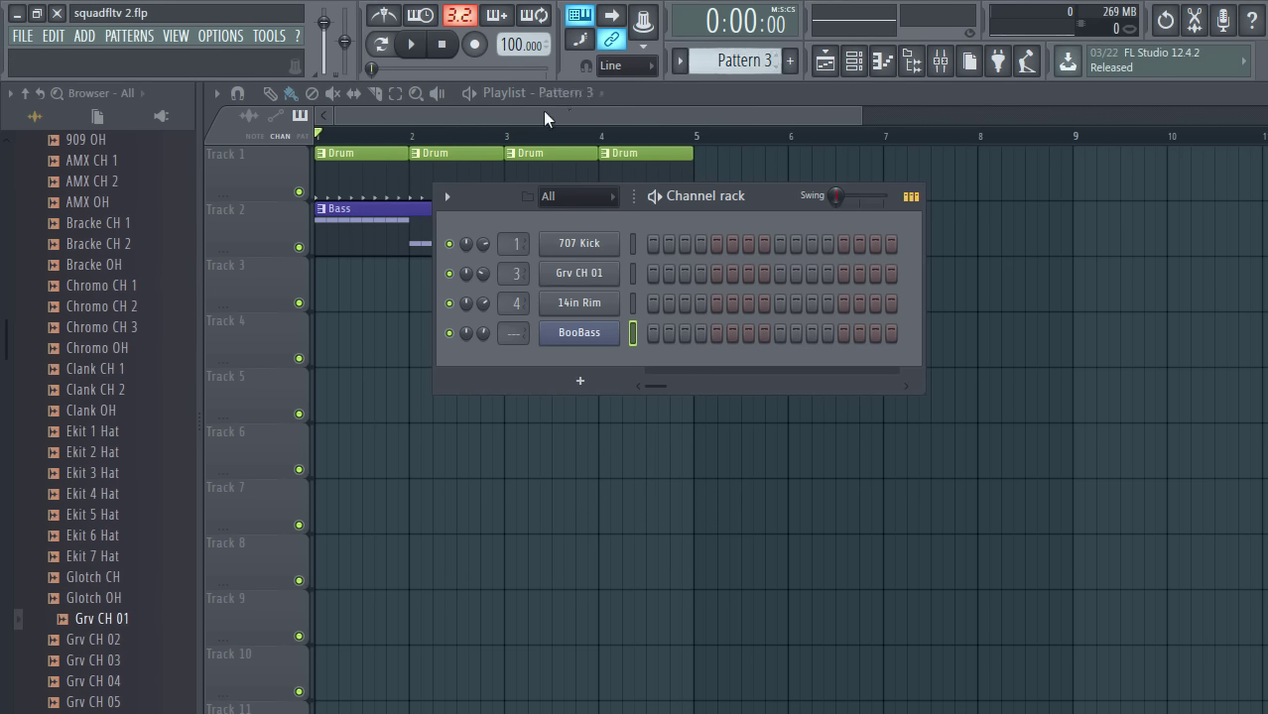
click(84, 40)
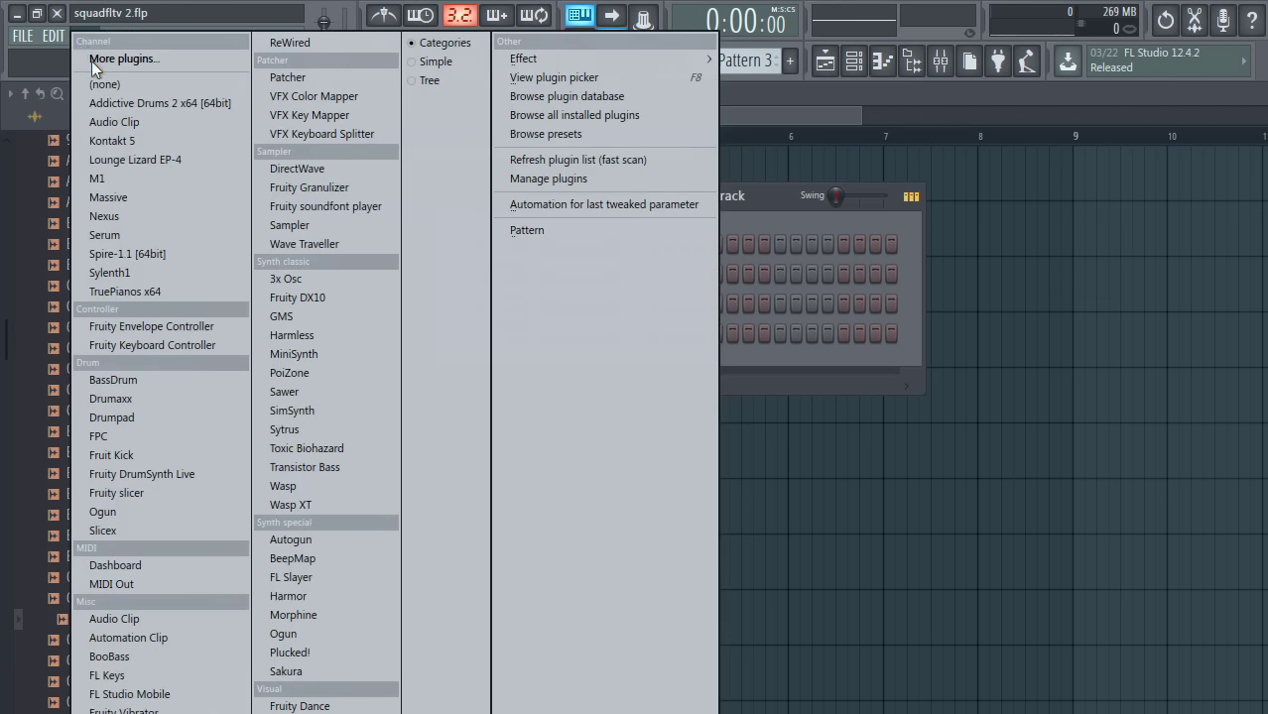
click(107, 678)
drag(592, 339, 867, 214)
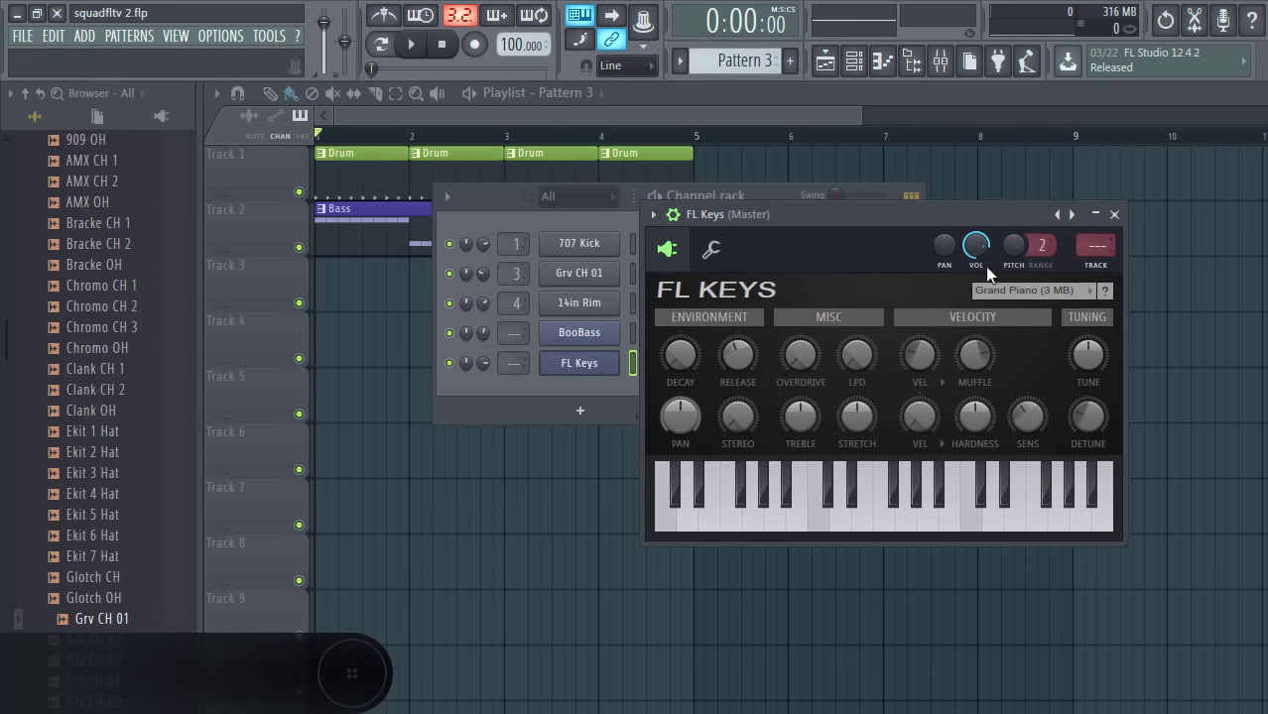
drag(976, 245, 976, 328)
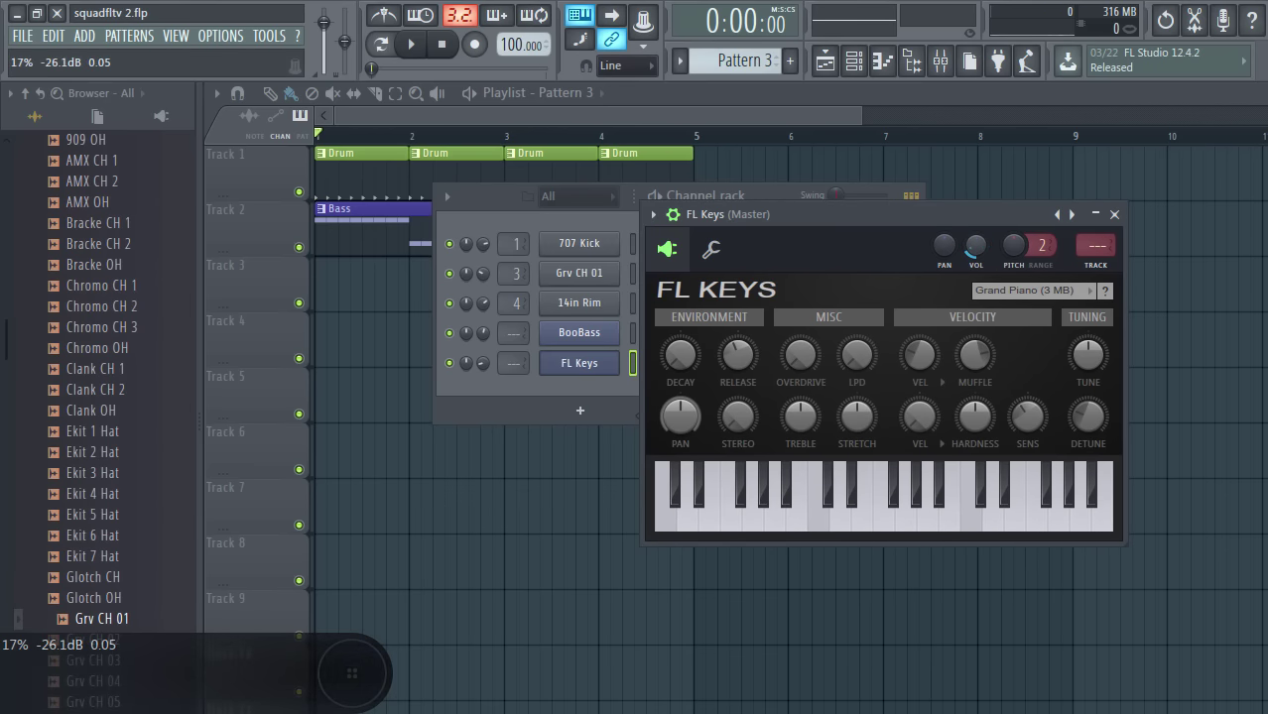
click(1114, 214)
In the FL Keys piano roll, write alternating A5-D6-F#6 and G5-D6-G6 chords across bars 1 to 4 and play them back.
right_click(598, 367)
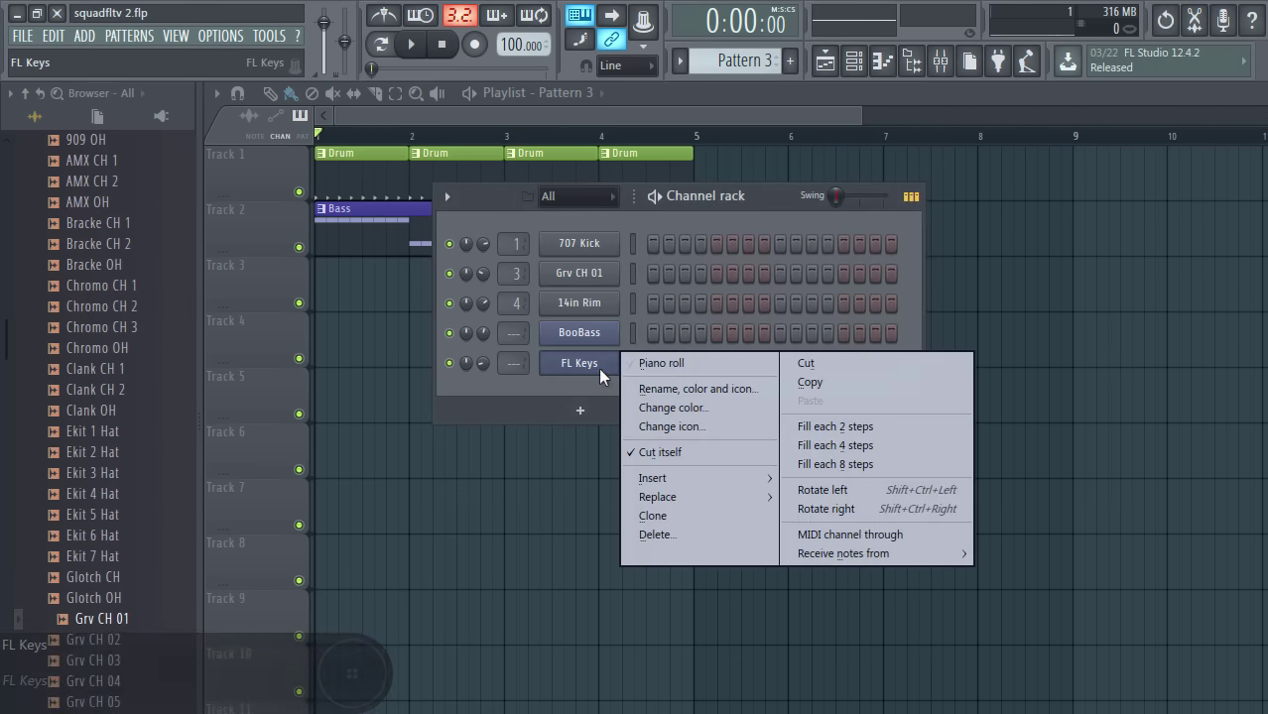
click(645, 364)
drag(286, 250, 273, 196)
scroll(386, 375, up, 3)
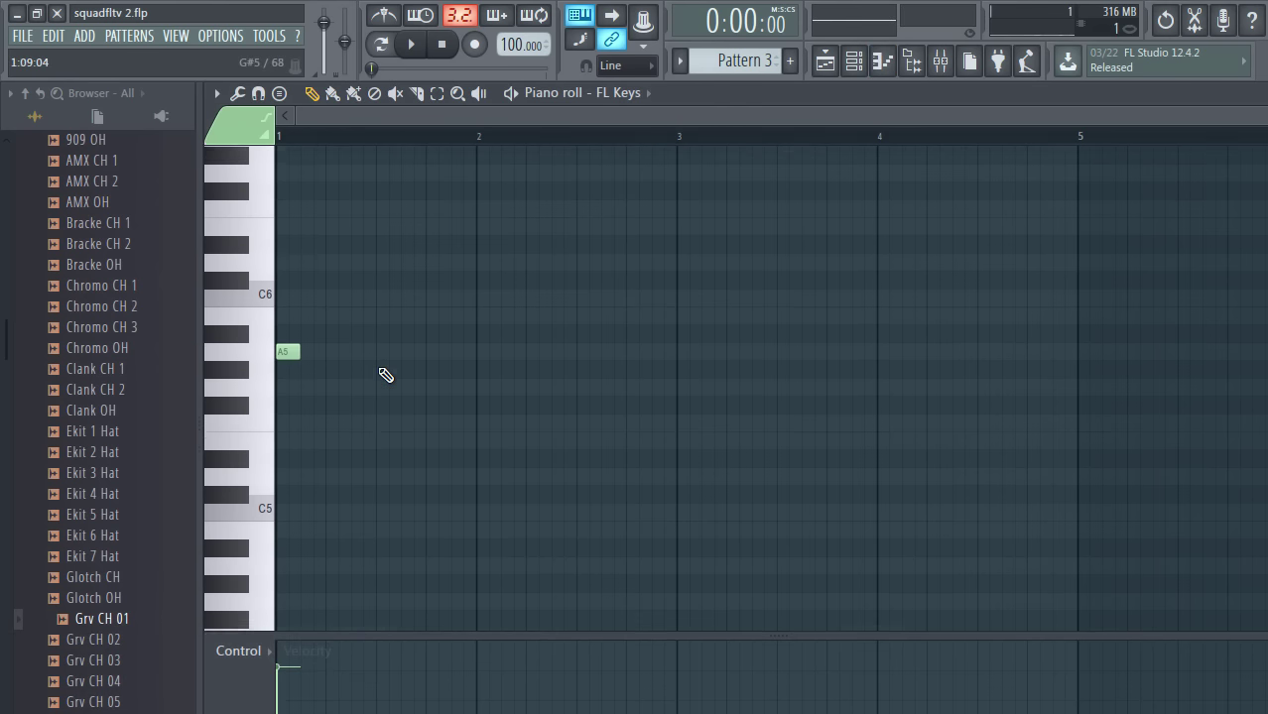
drag(300, 356, 577, 356)
scroll(294, 324, up, 1)
click(294, 323)
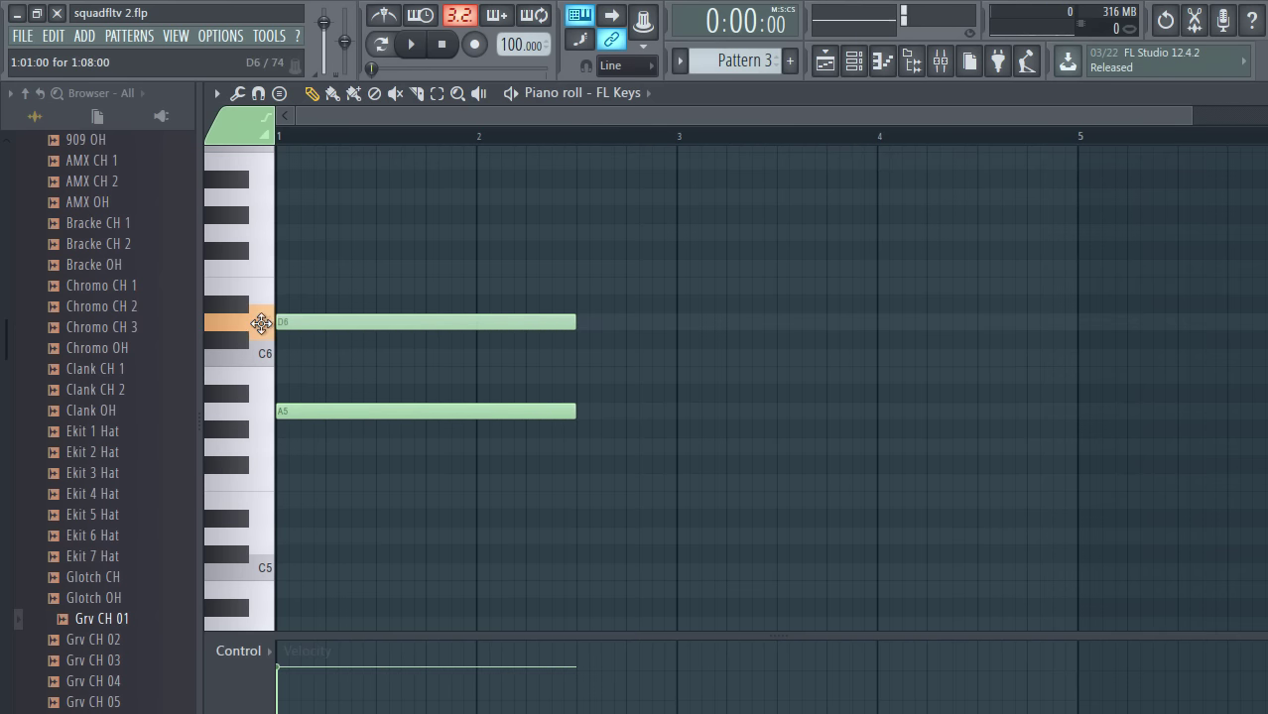
click(286, 251)
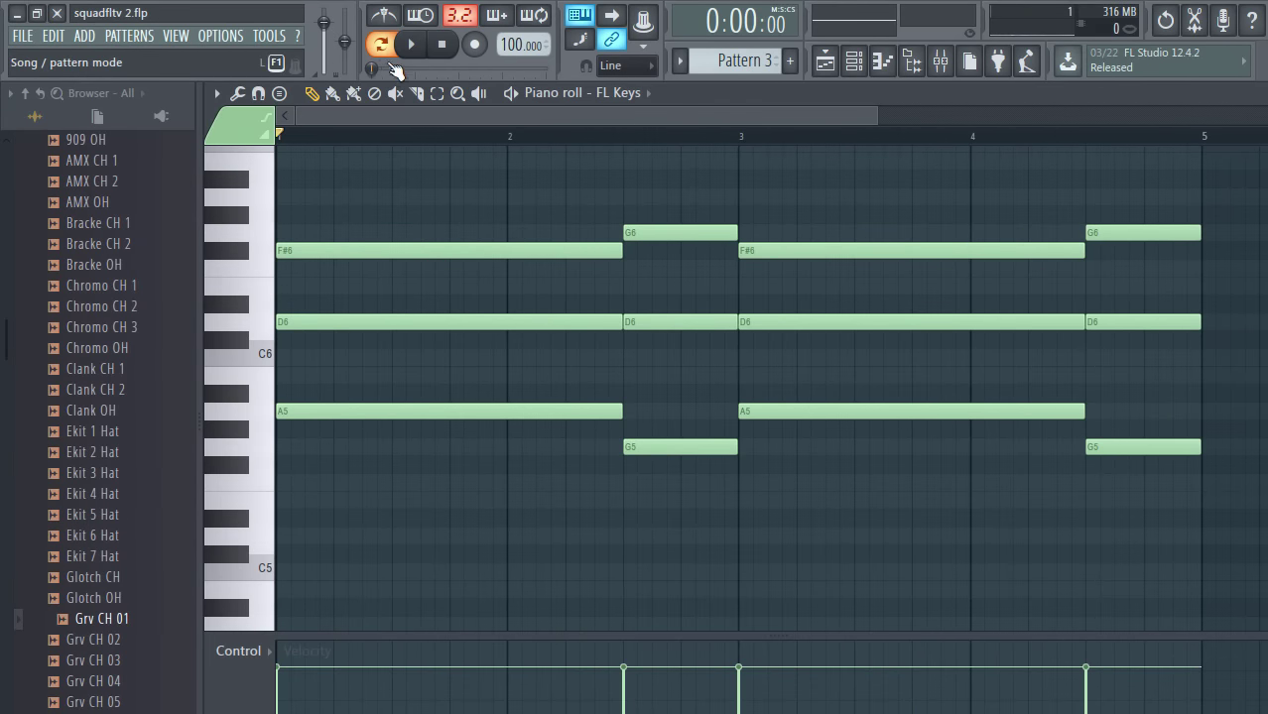
click(415, 45)
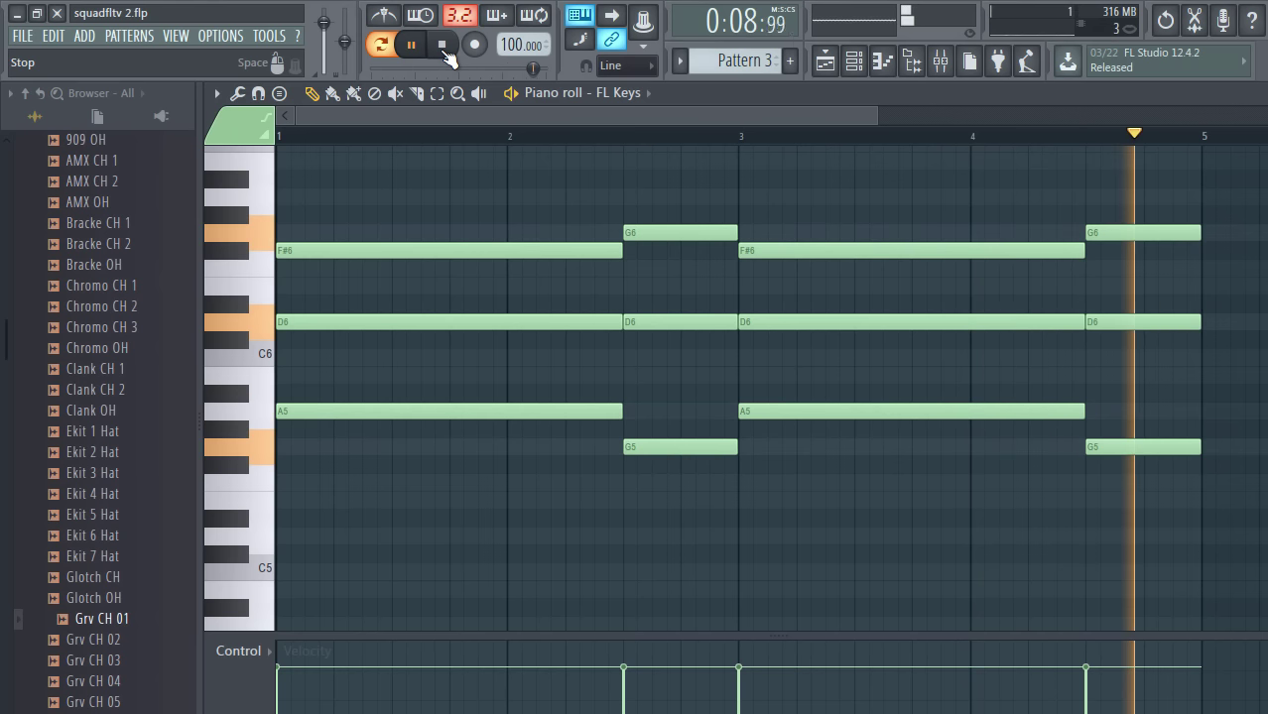
click(442, 45)
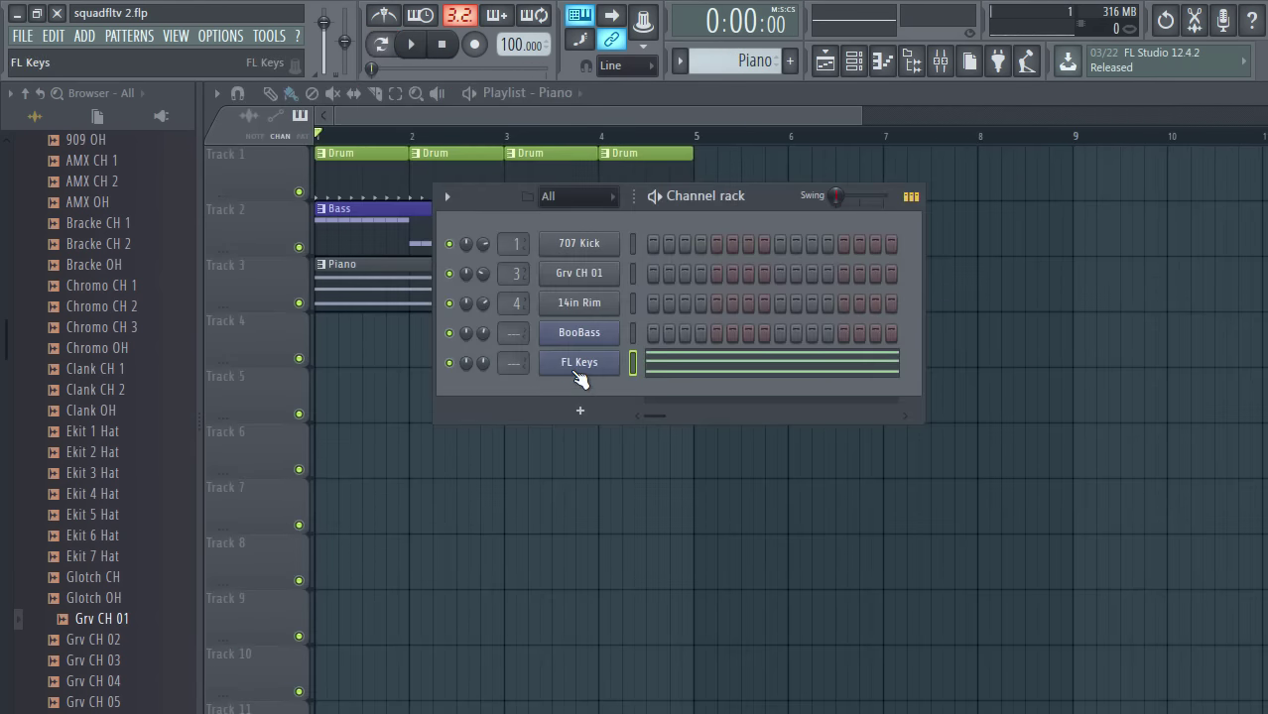
Replace the FL Keys channel's instrument with Sytrus and move its window fully into view.
right_click(574, 371)
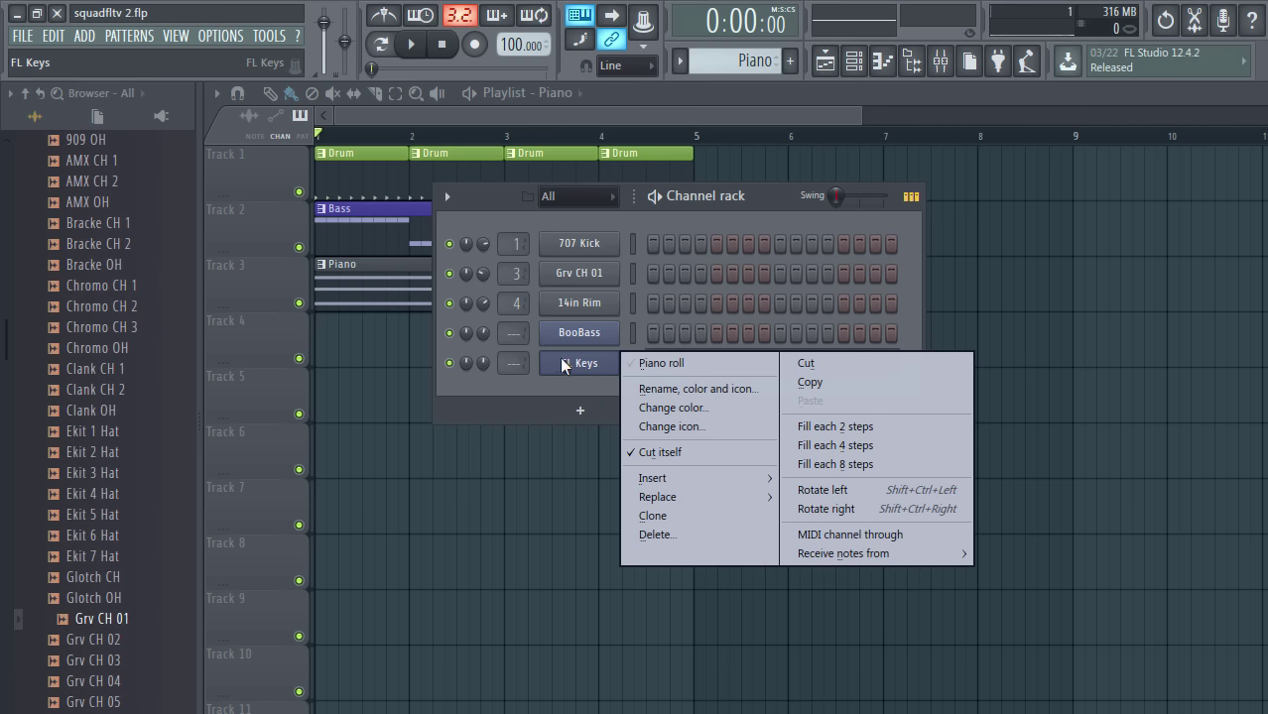
mouse_move(653, 499)
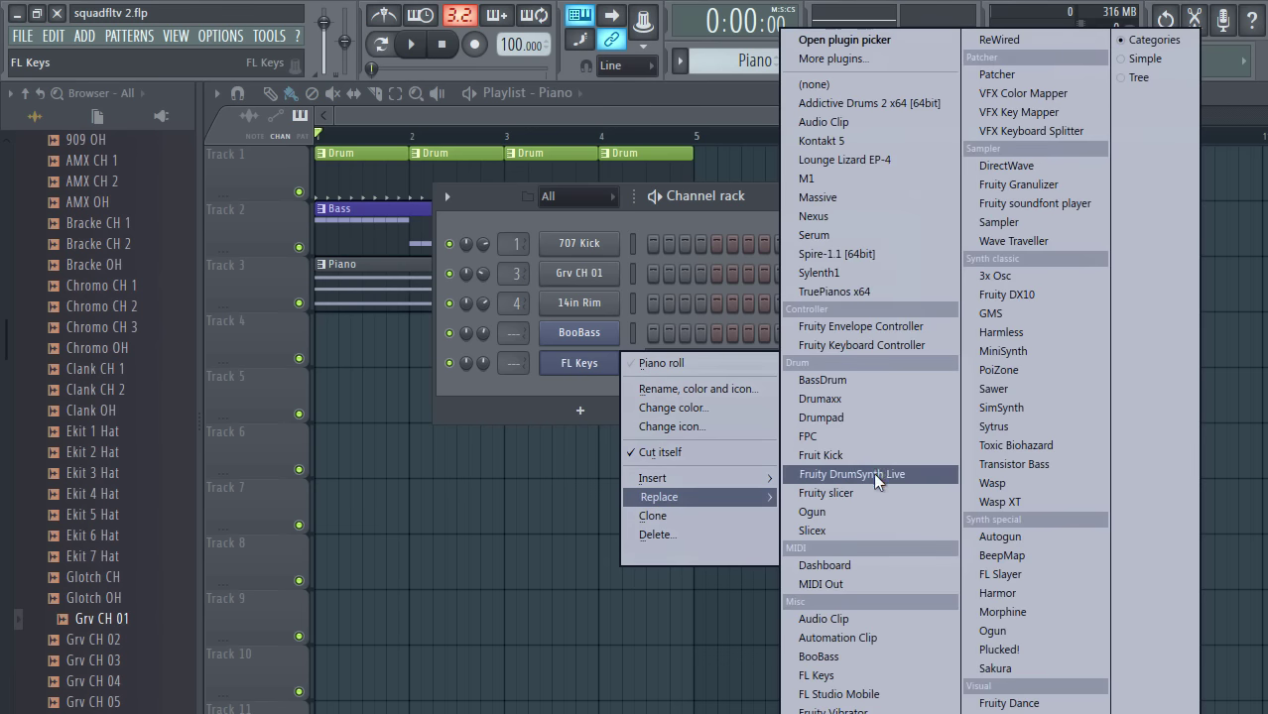
click(1008, 428)
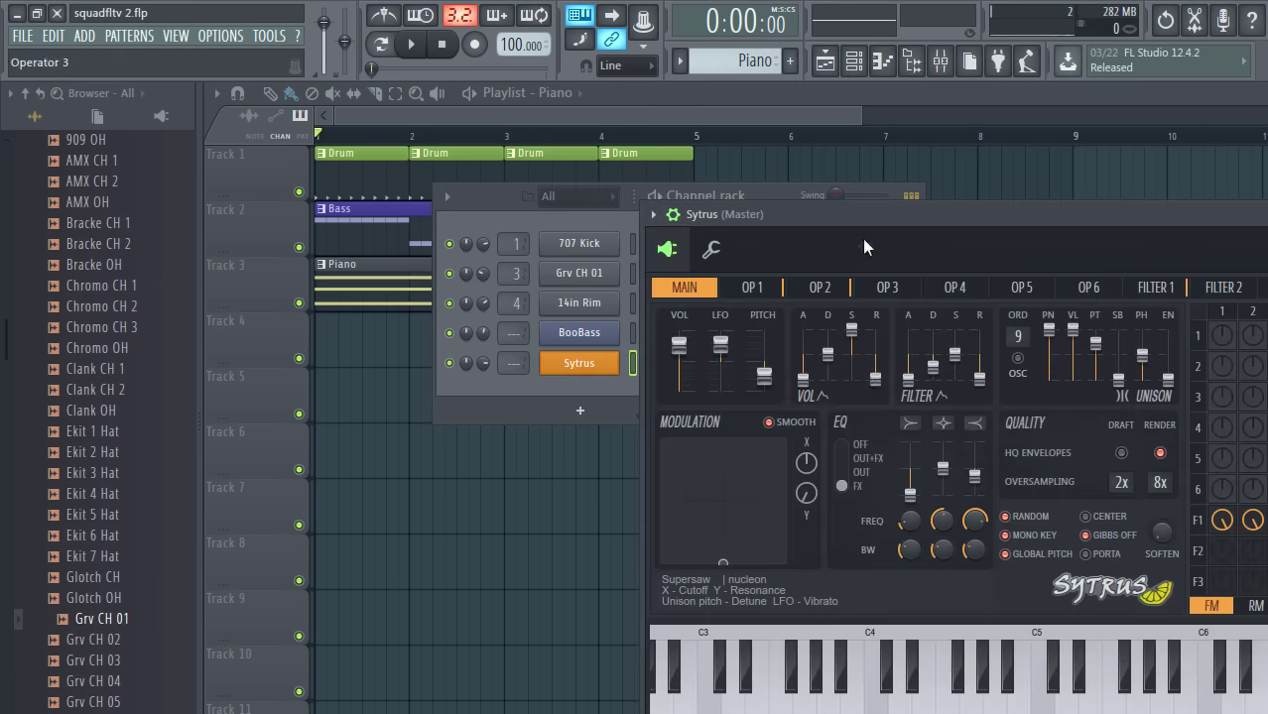
drag(860, 219, 530, 162)
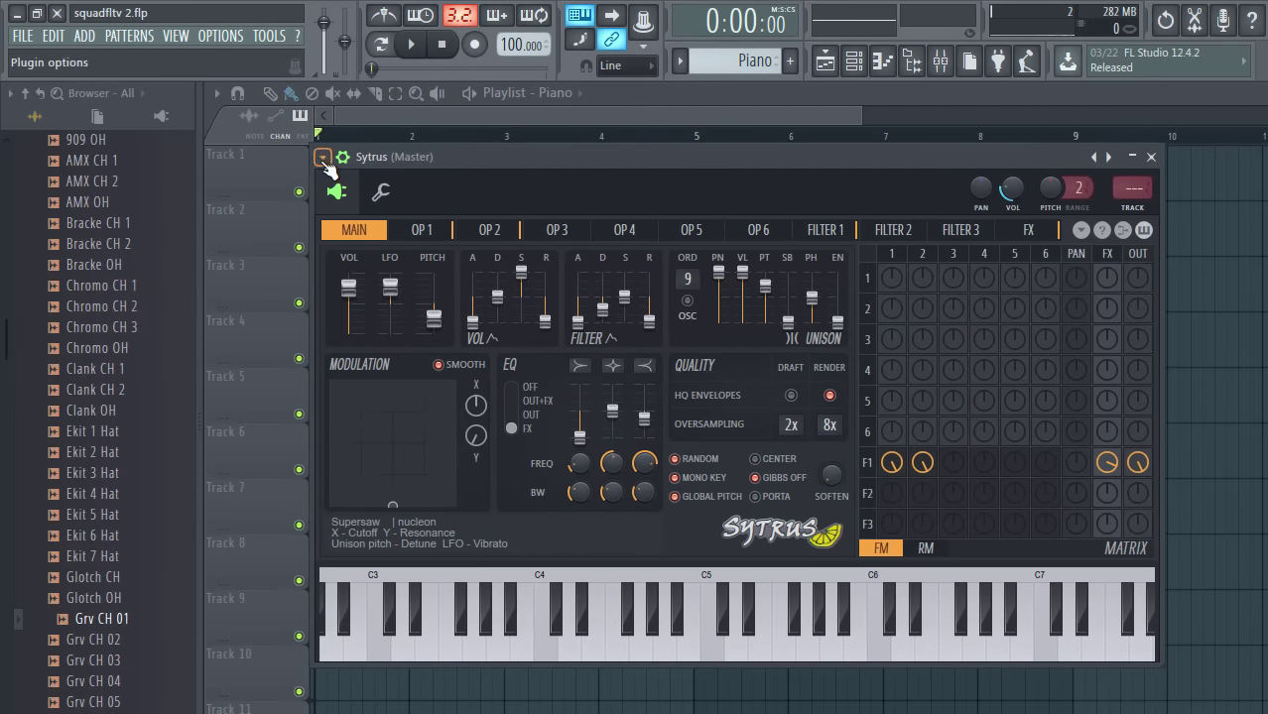
Load the Bach preset in Sytrus, close the plugin window and play back the arrangement.
click(324, 159)
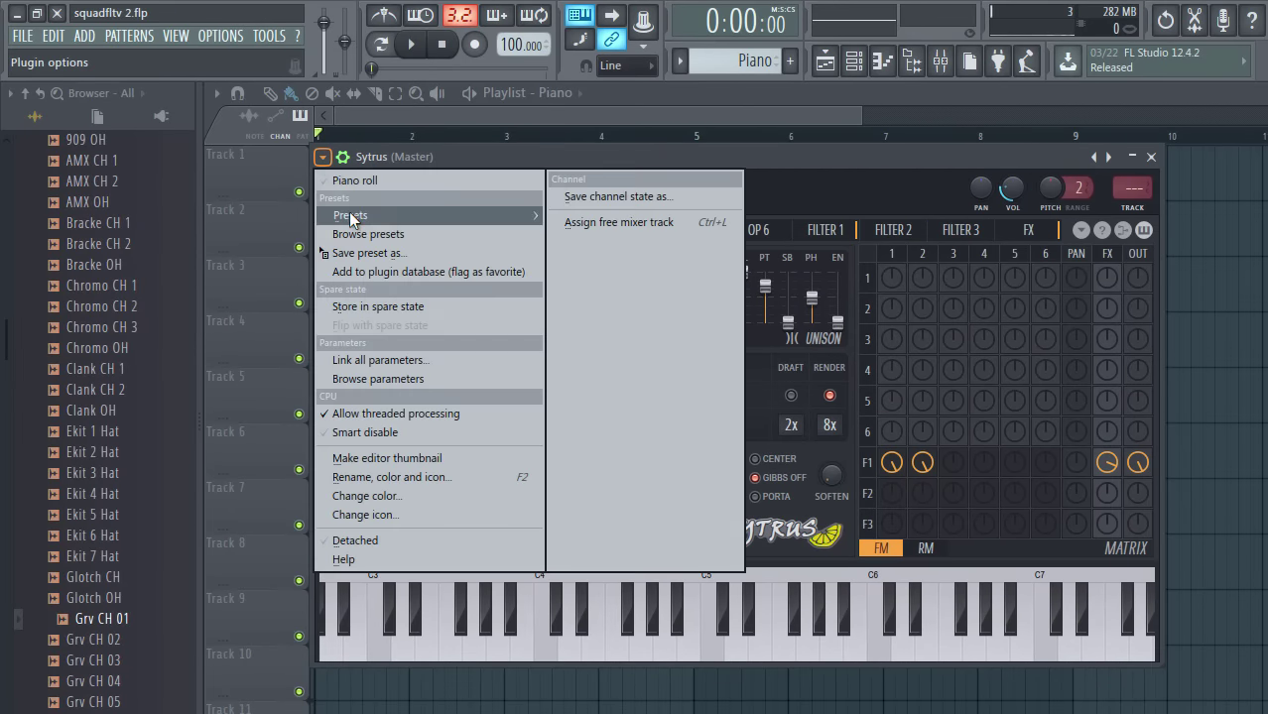
mouse_move(350, 214)
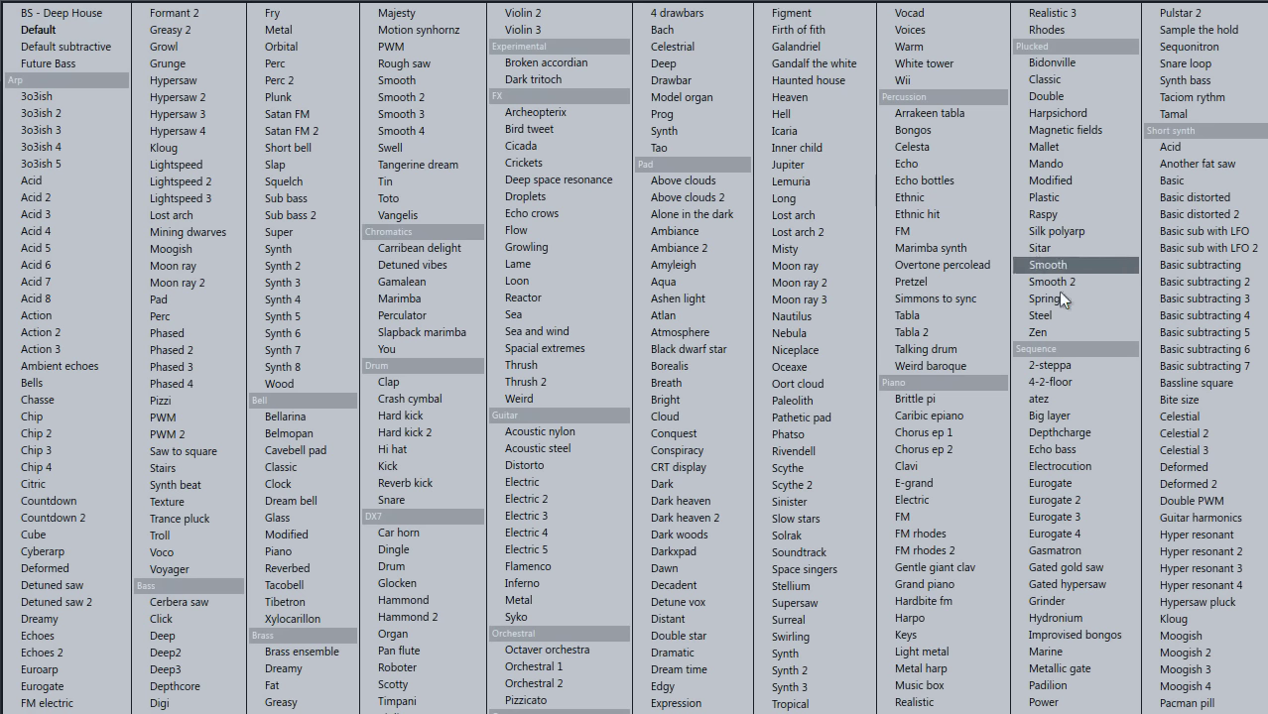
click(661, 32)
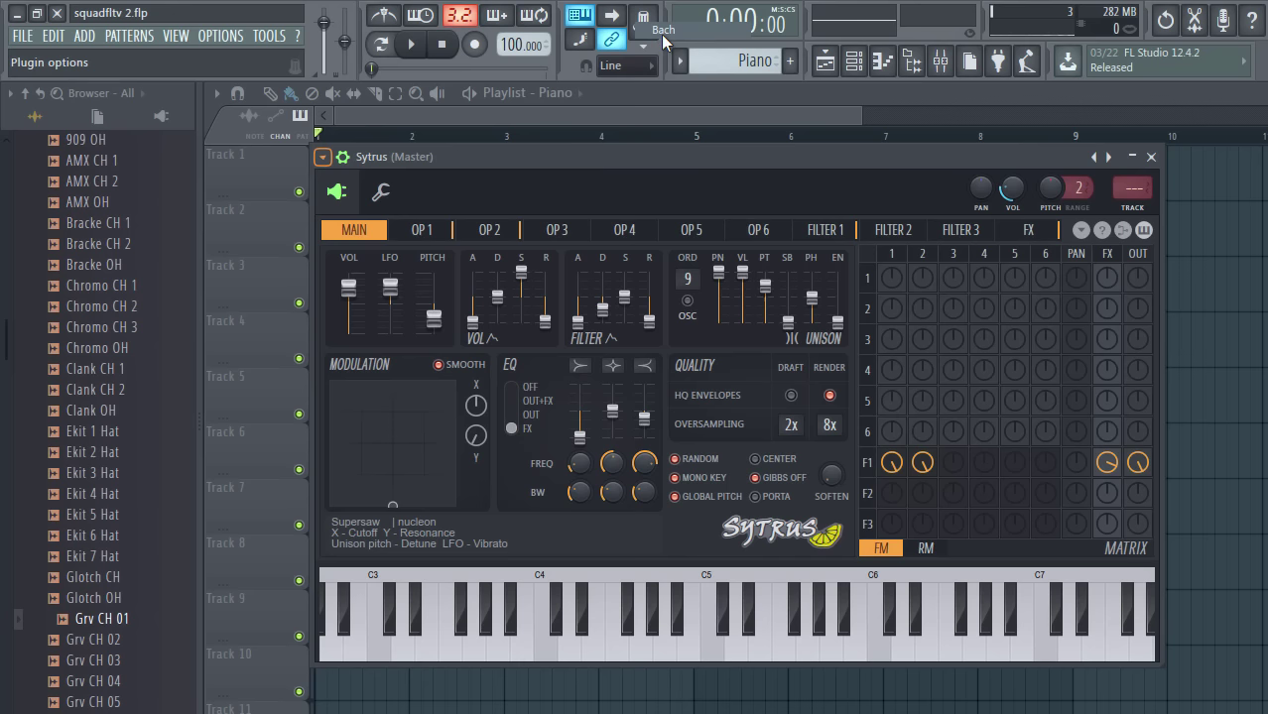
click(1149, 157)
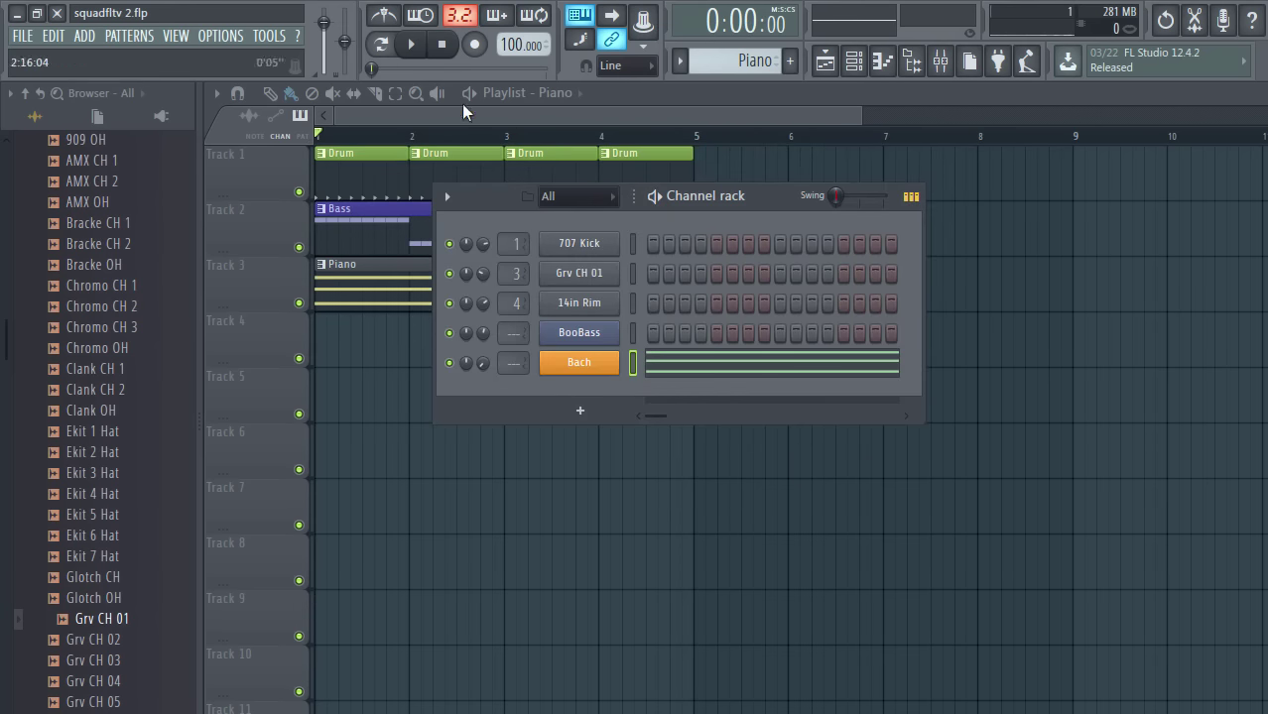
click(418, 45)
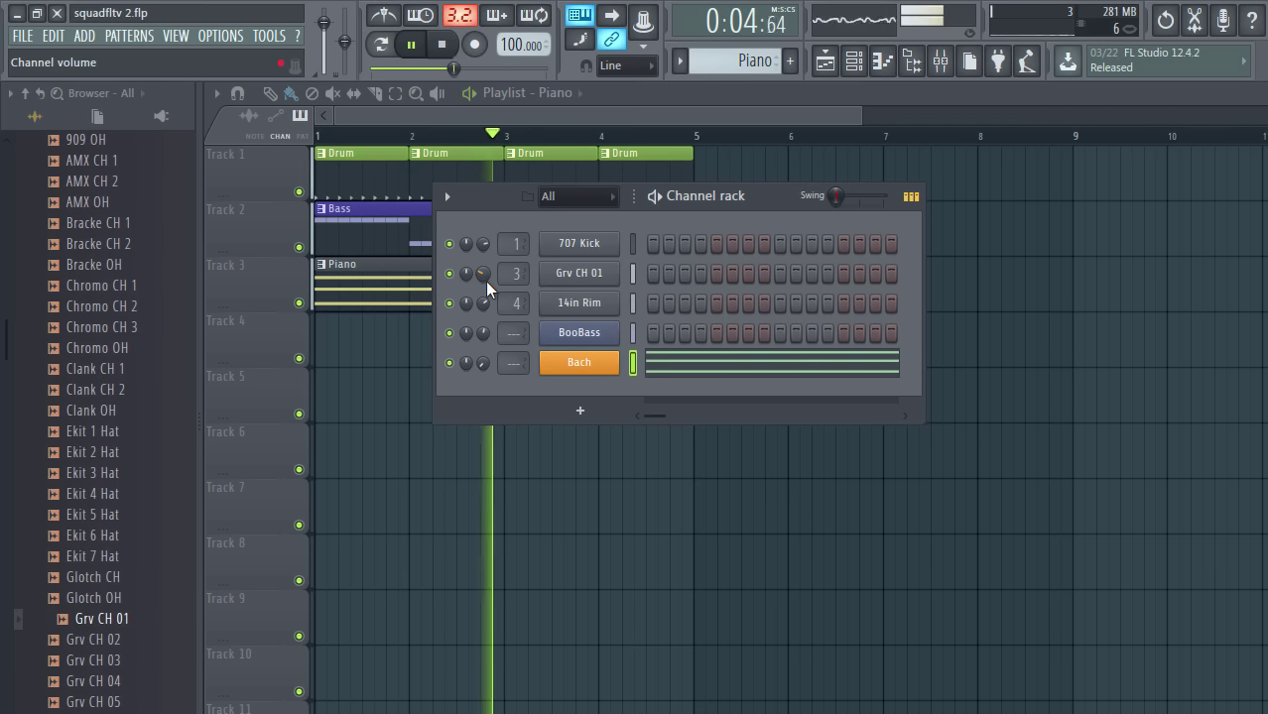
click(448, 50)
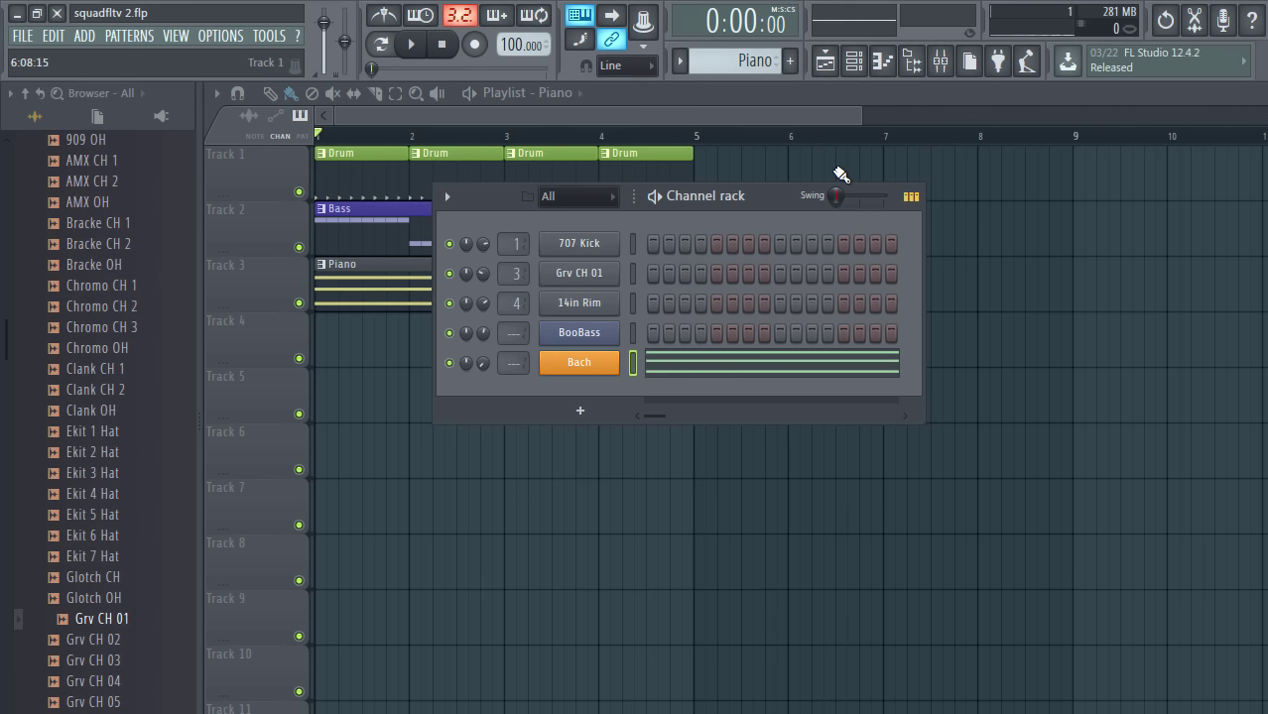
Show the mixer and place it beside the channel rack so the channels' mixer track numbers stay visible.
click(940, 62)
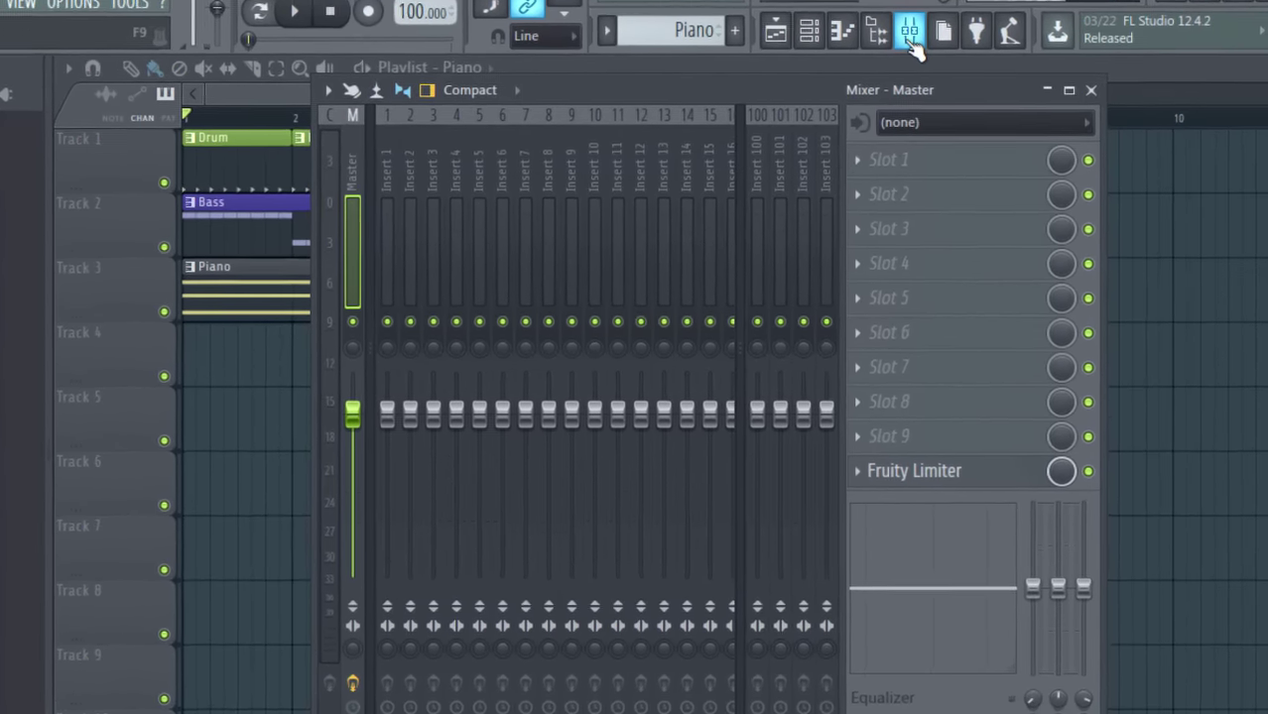
click(914, 48)
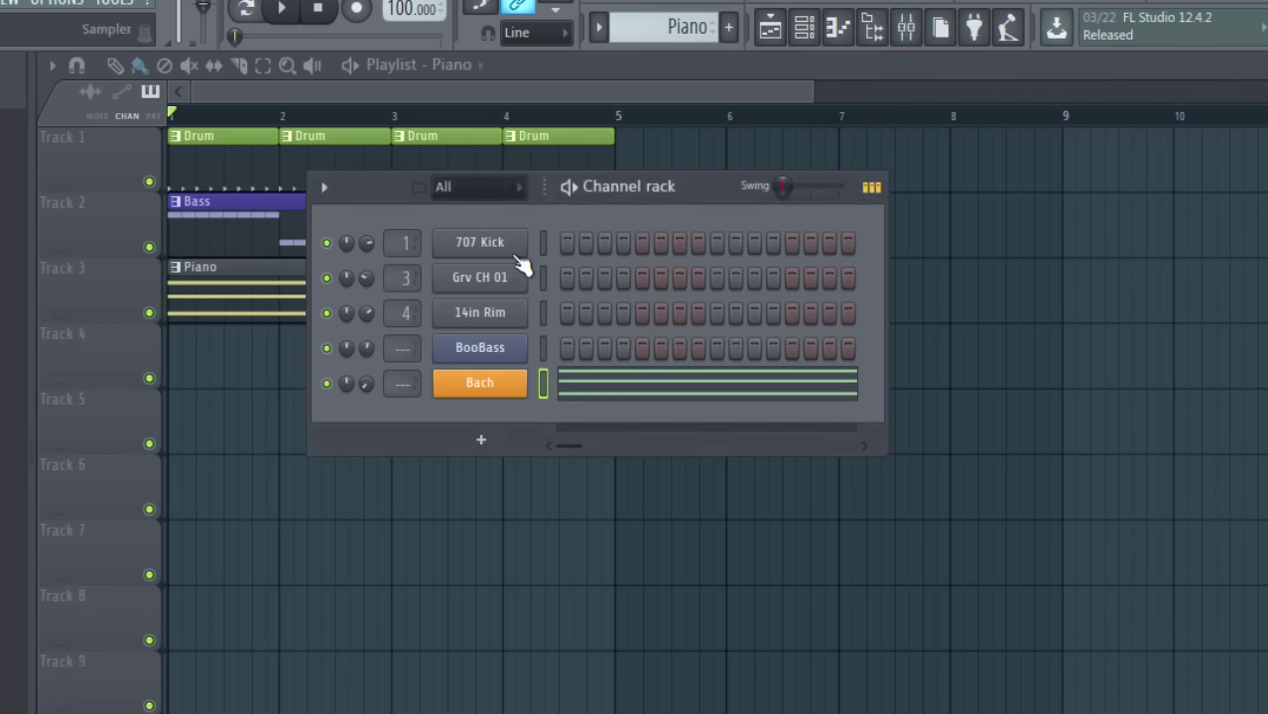
click(912, 36)
drag(708, 96, 996, 99)
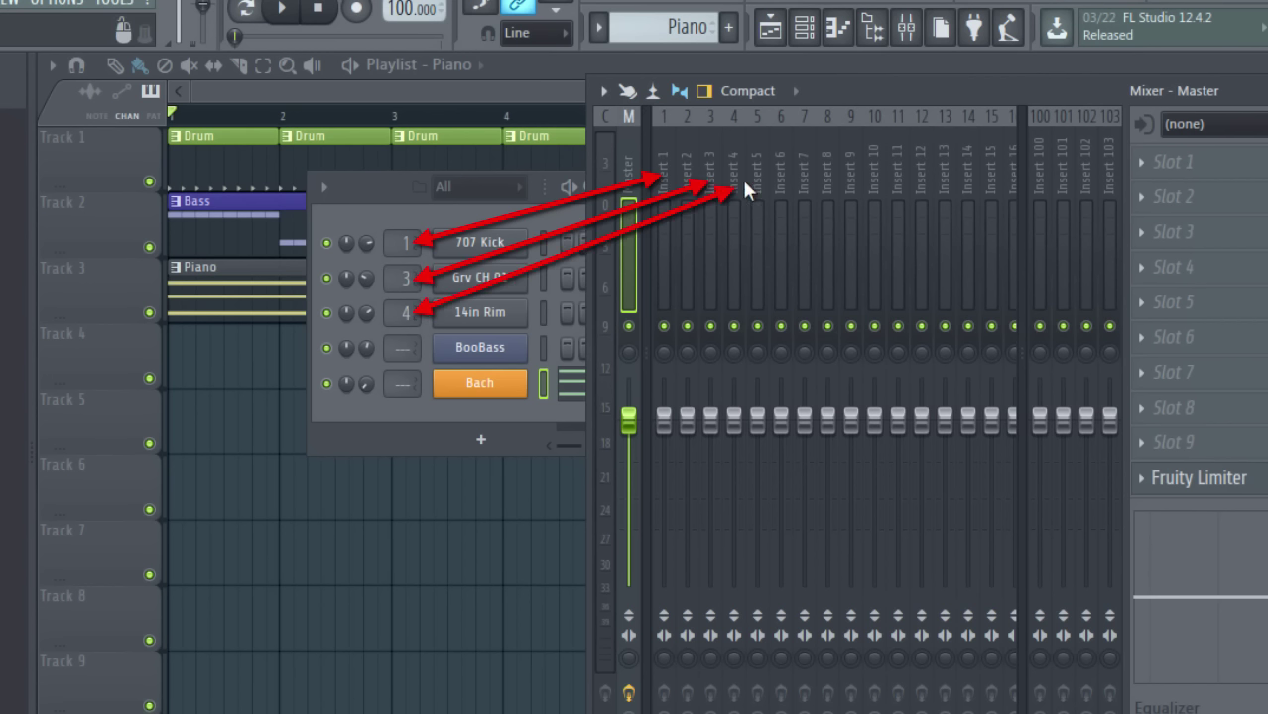
Rename mixer track Insert 1 as Kick.
click(663, 168)
right_click(663, 168)
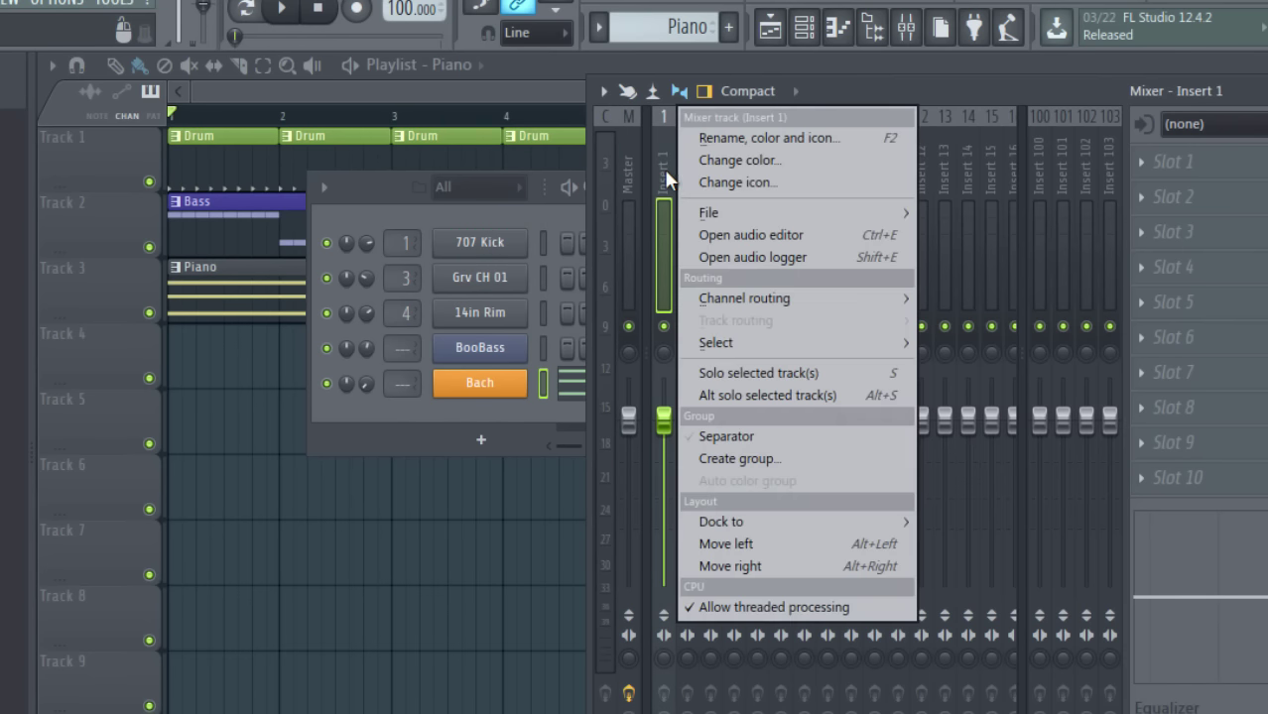
click(710, 139)
text(Kick)
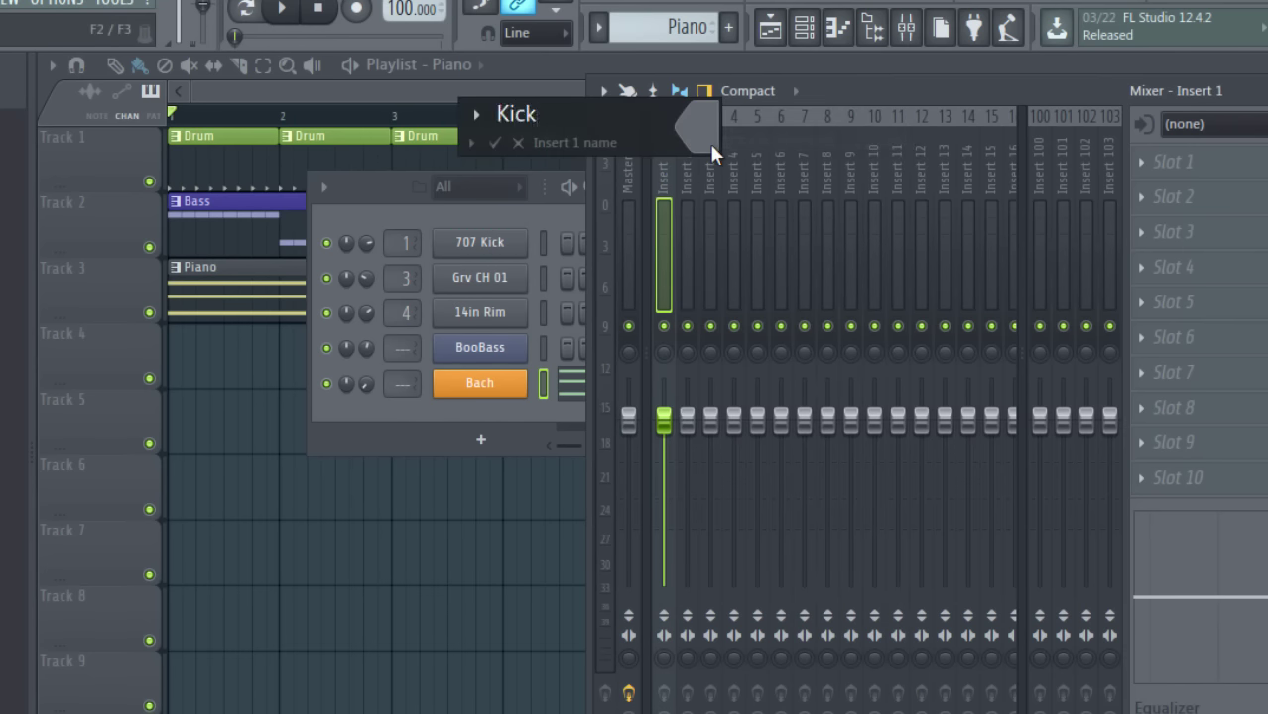
key(Return)
Rename mixer track Insert 3 as Hat and Insert 4 as Snare.
click(708, 142)
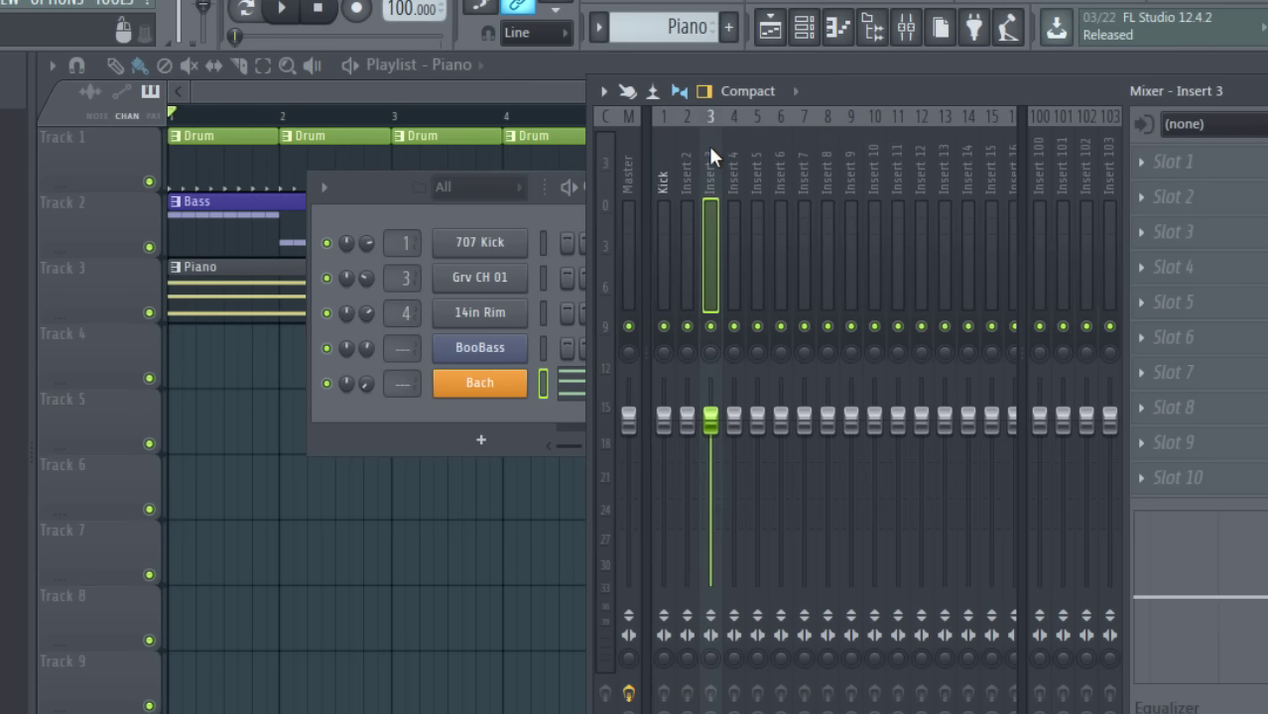
right_click(708, 142)
click(772, 138)
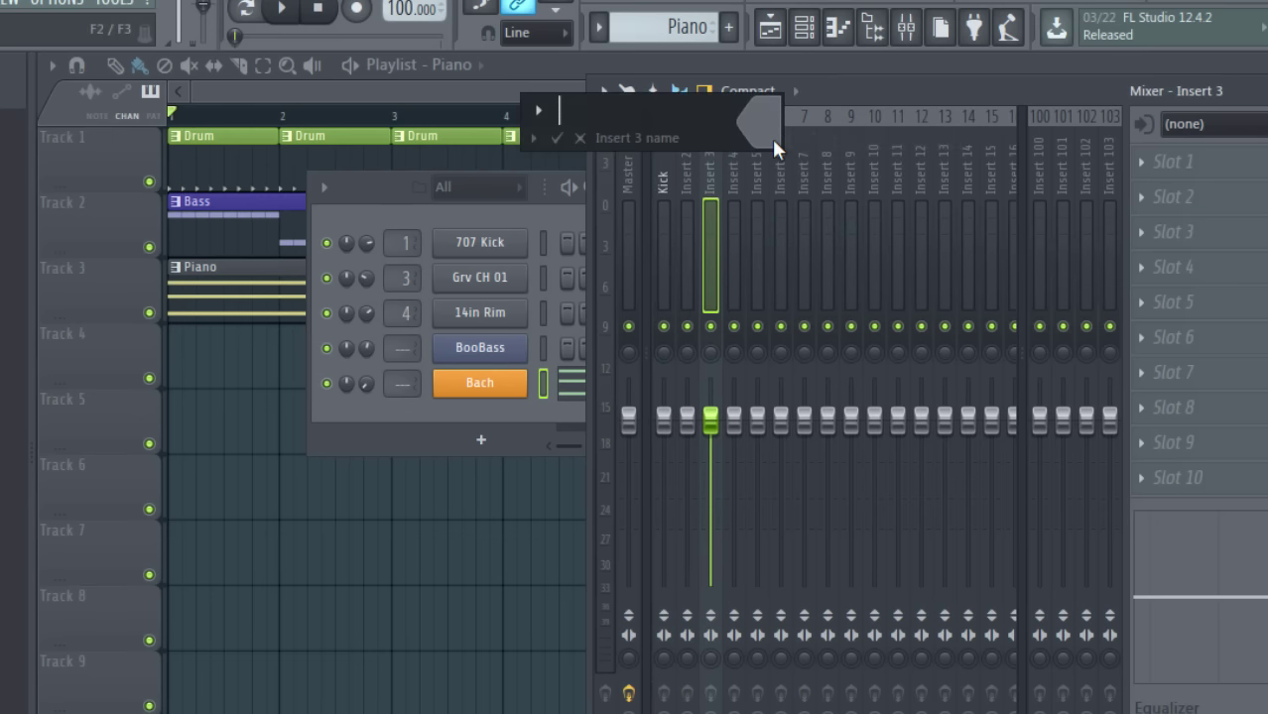
text(Hat)
key(Return)
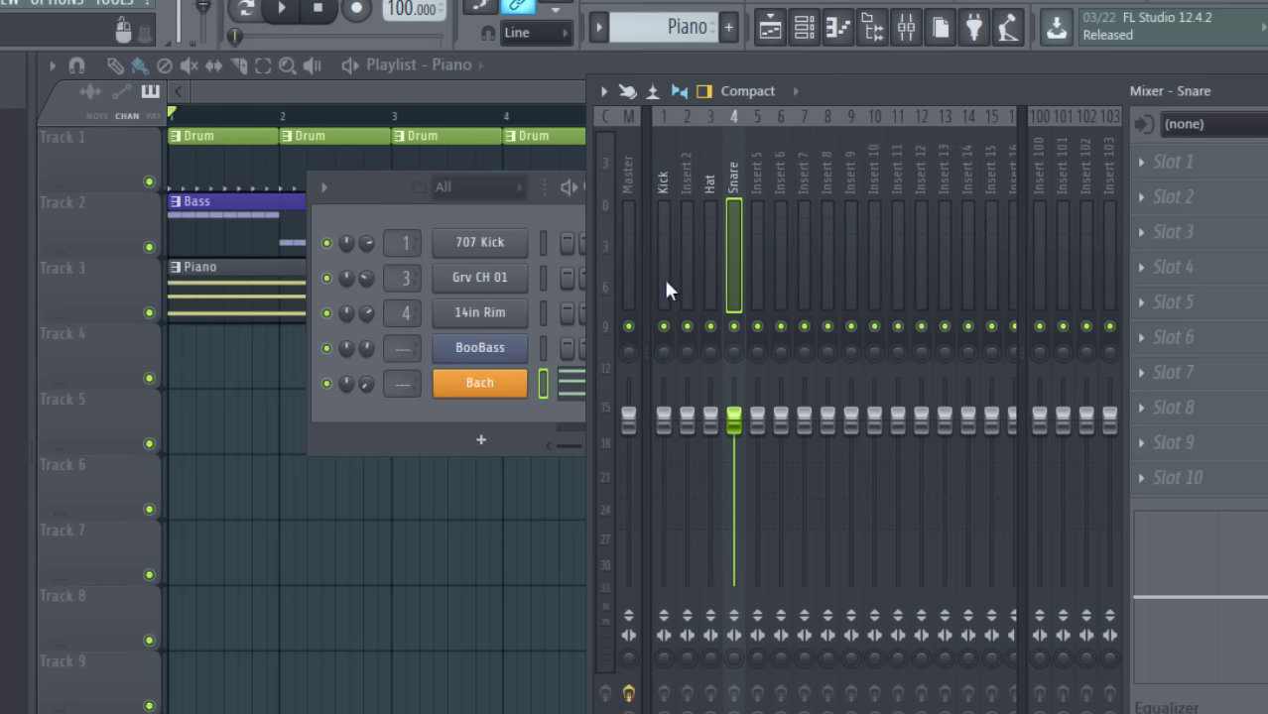
Select only the BooBass channel and route it to mixer track 5.
click(520, 218)
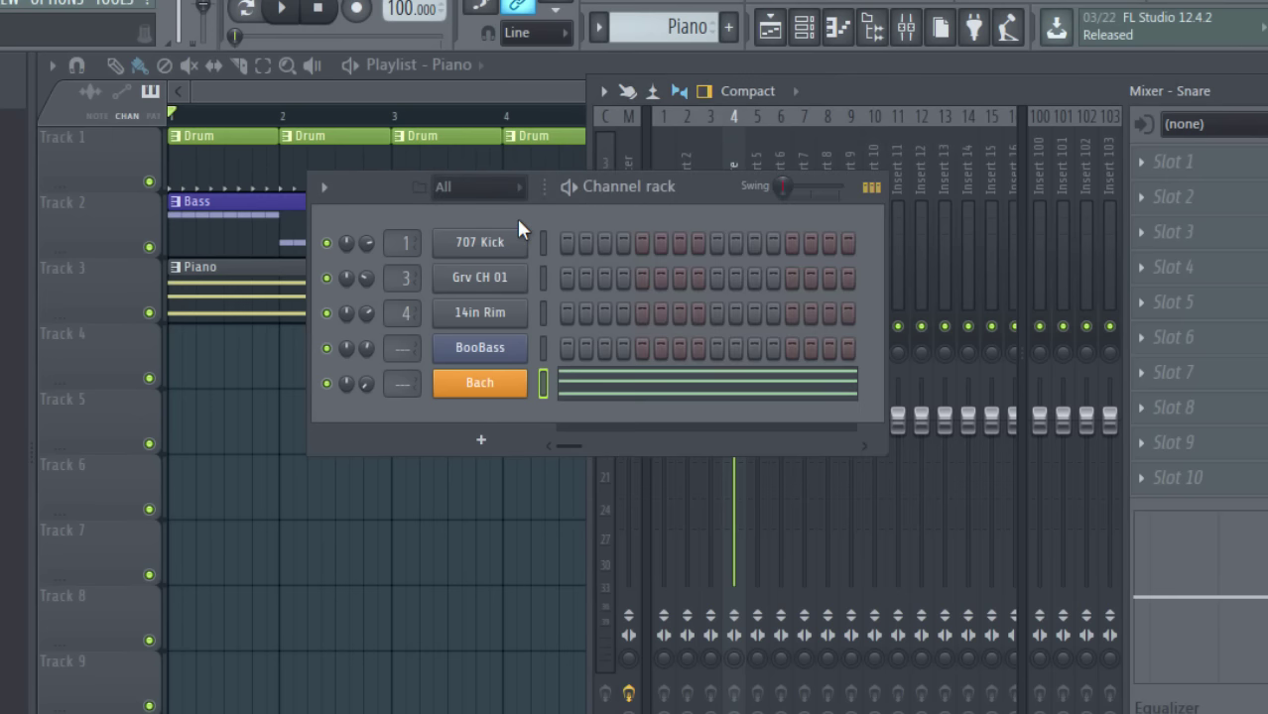
click(544, 347)
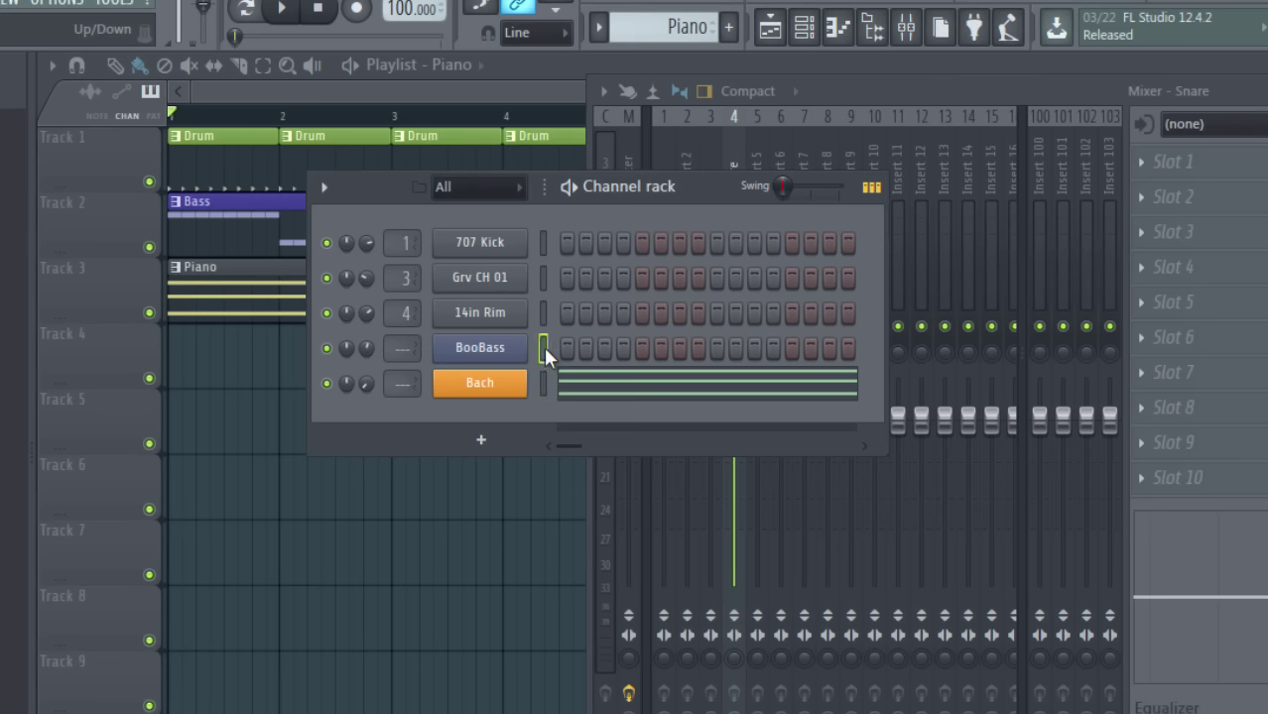
click(844, 99)
click(760, 171)
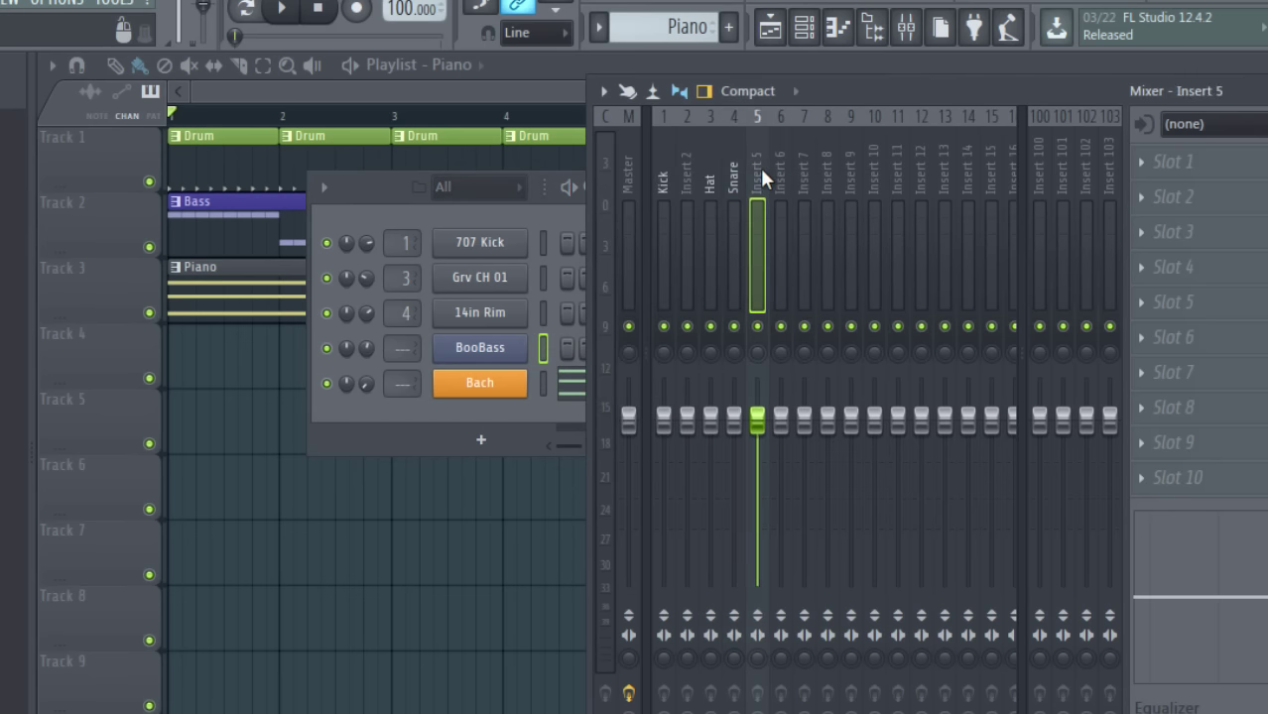
key(ctrl+l)
Select only the Bach channel and route it to mixer track 6.
click(543, 385)
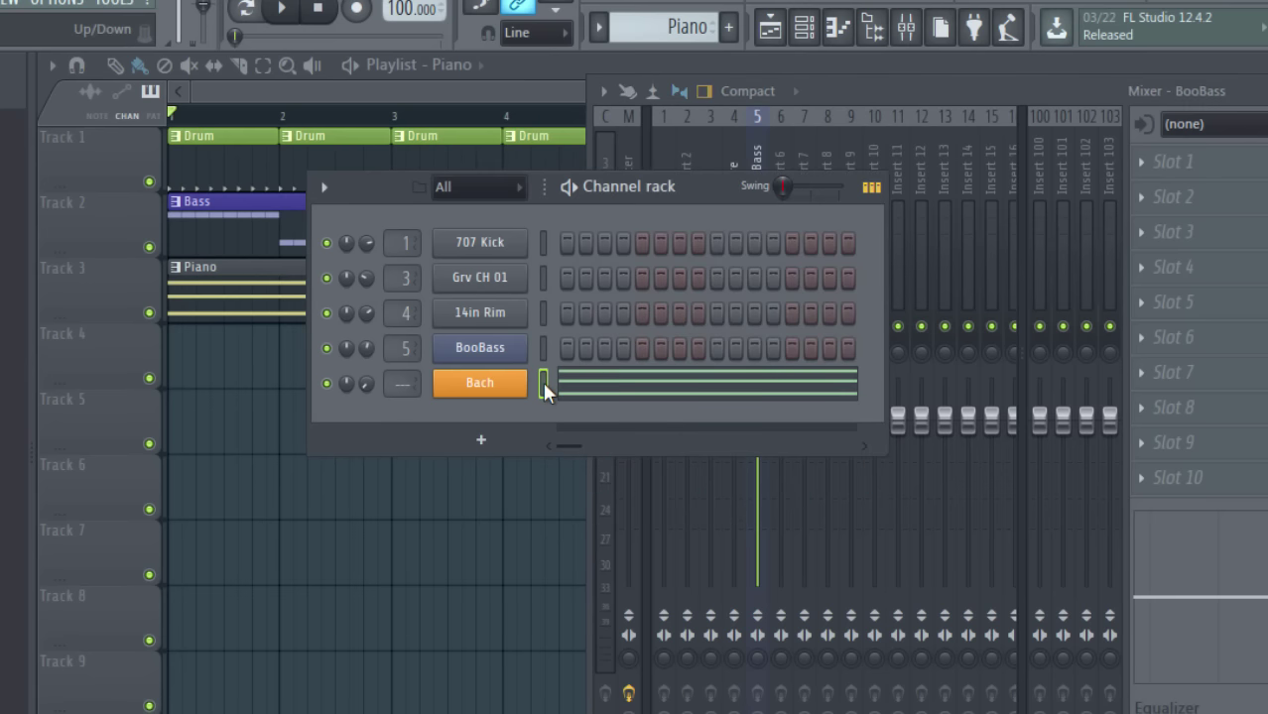
click(848, 100)
click(779, 170)
key(ctrl+l)
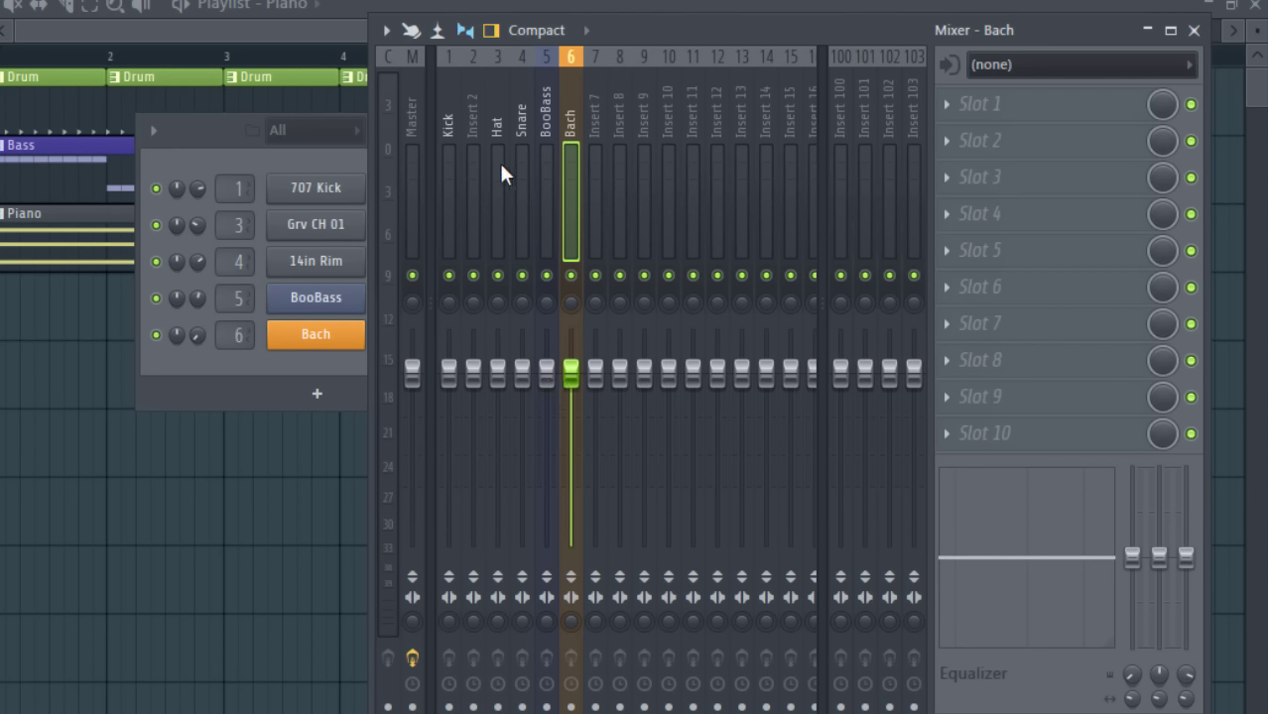
Load Fruity Reeverb into the first effect slot of the Snare mixer track and of the Bach mixer track.
click(519, 120)
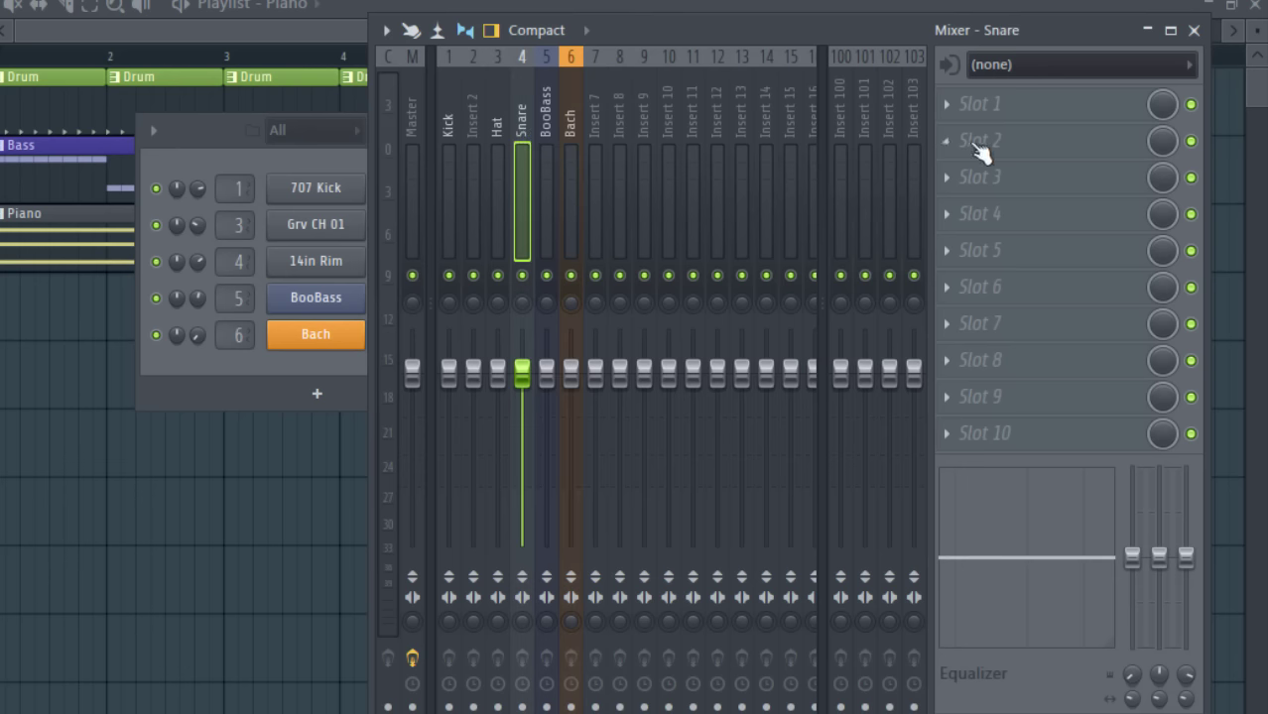
click(948, 109)
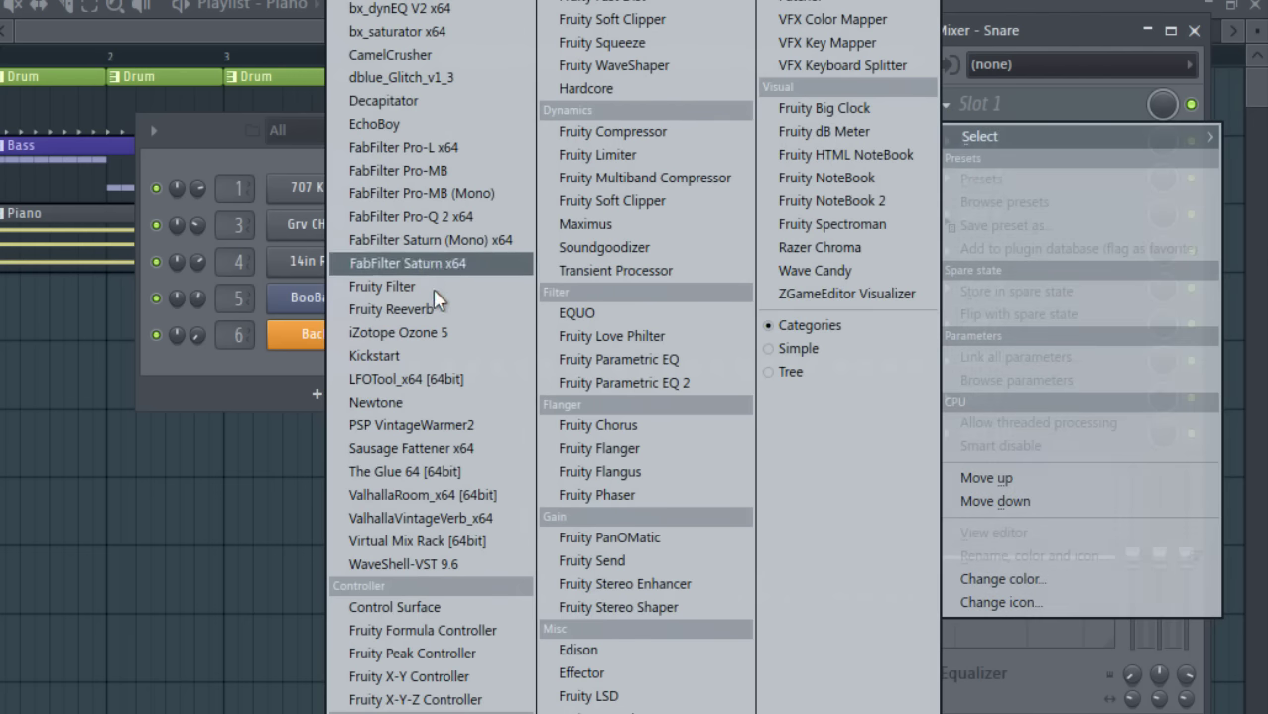
click(422, 310)
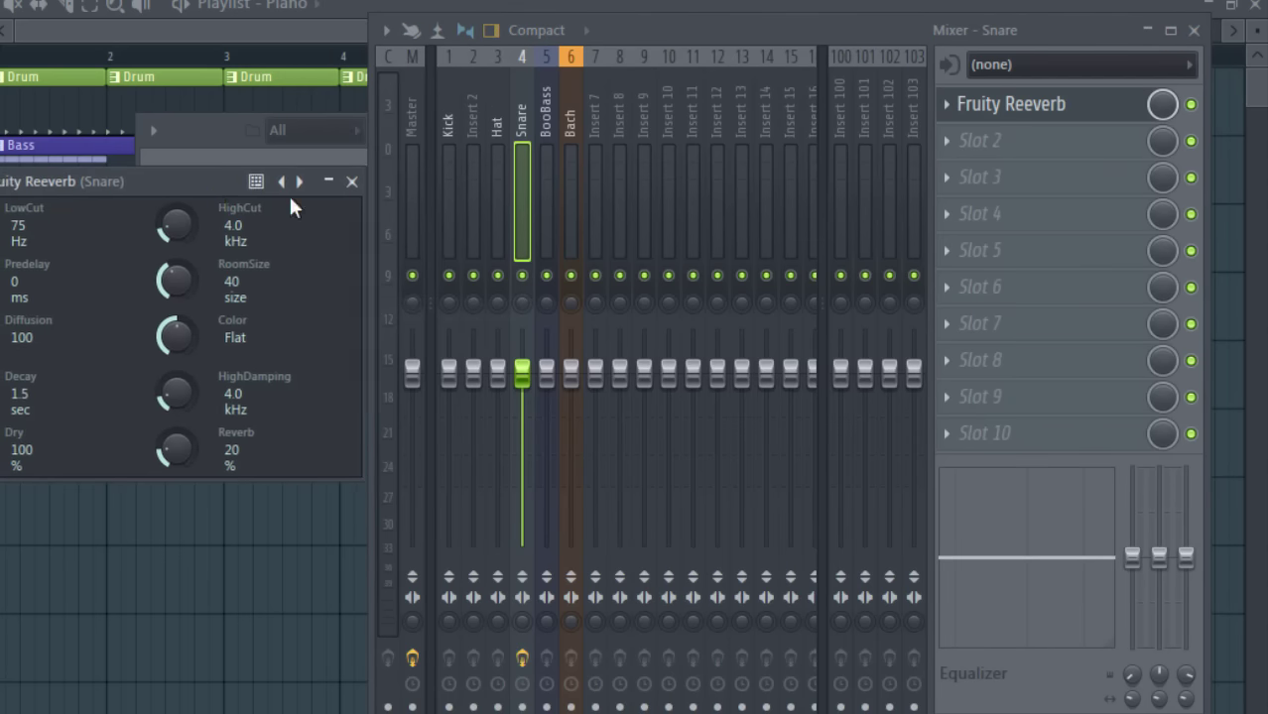
drag(289, 185, 756, 195)
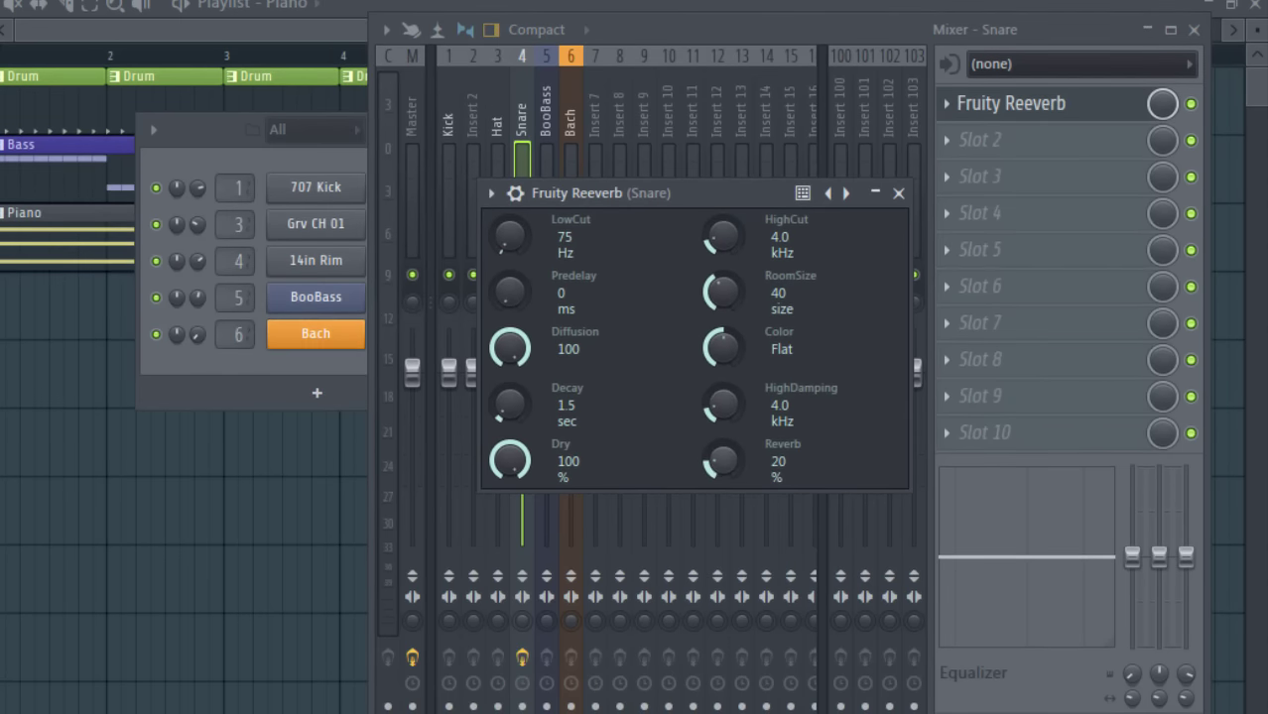
click(899, 194)
click(958, 111)
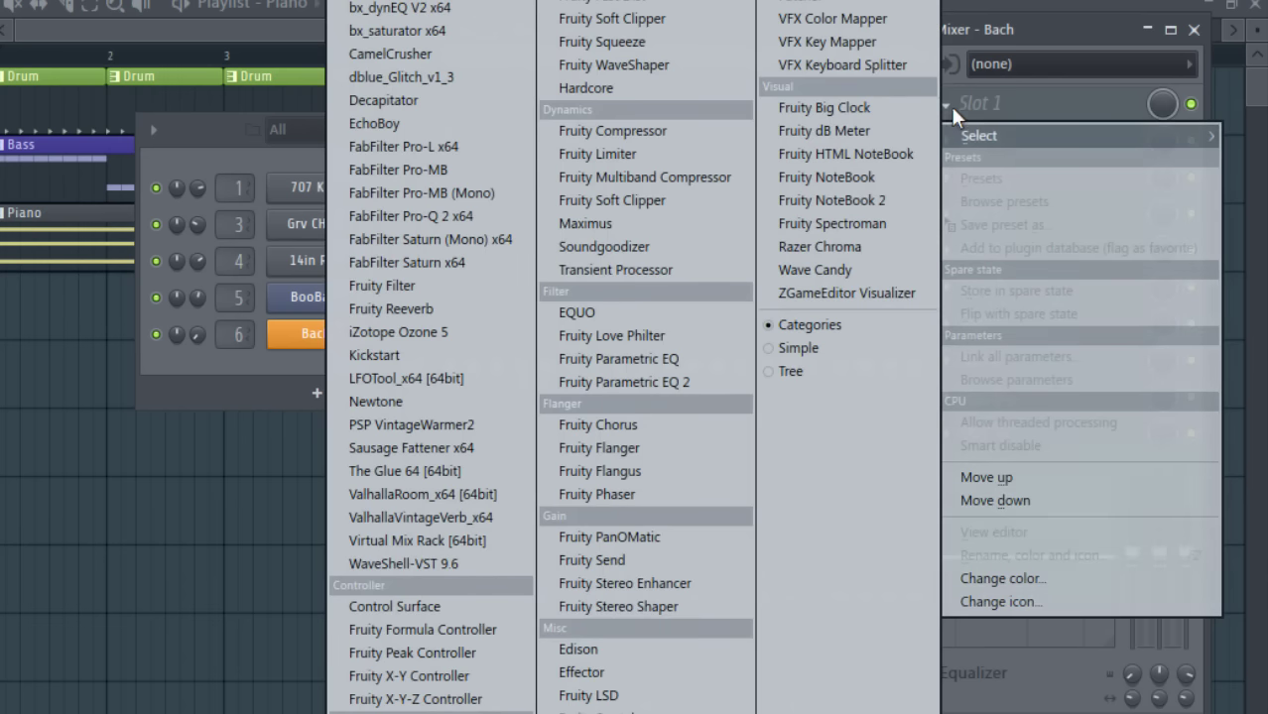
click(451, 308)
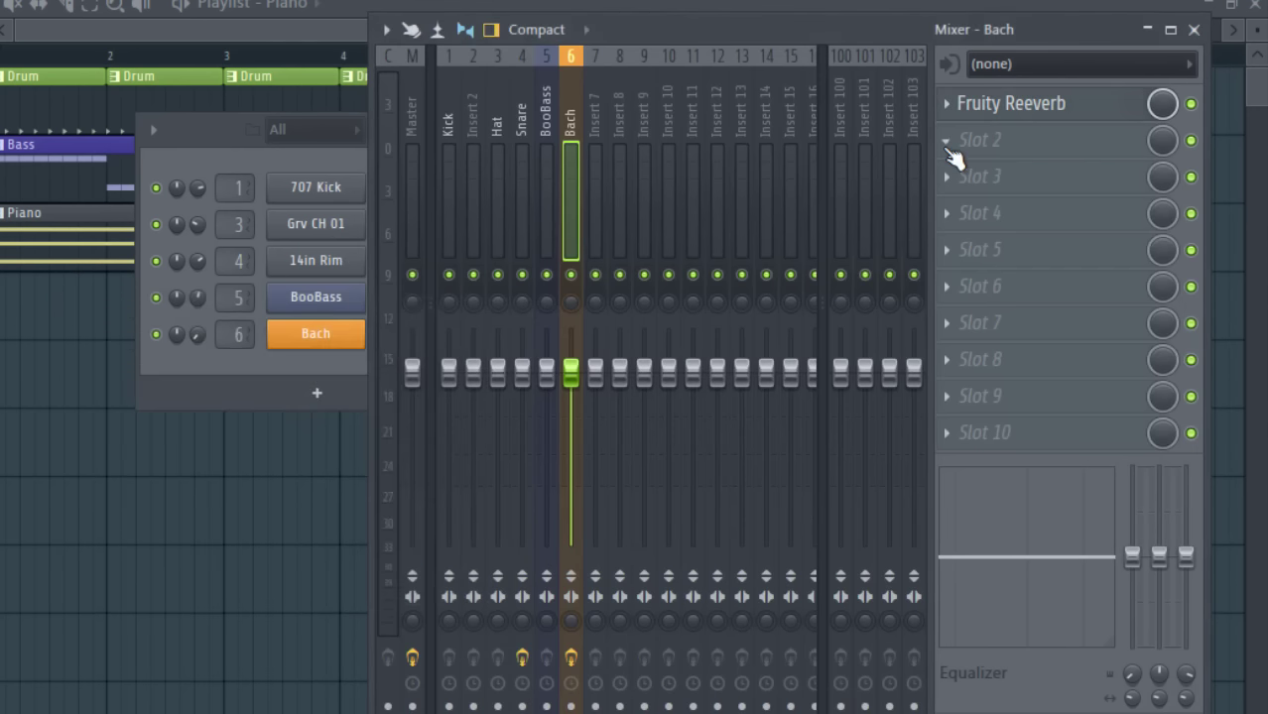
Play the arrangement and slightly lower the volume fader of the Bach mixer track.
click(944, 147)
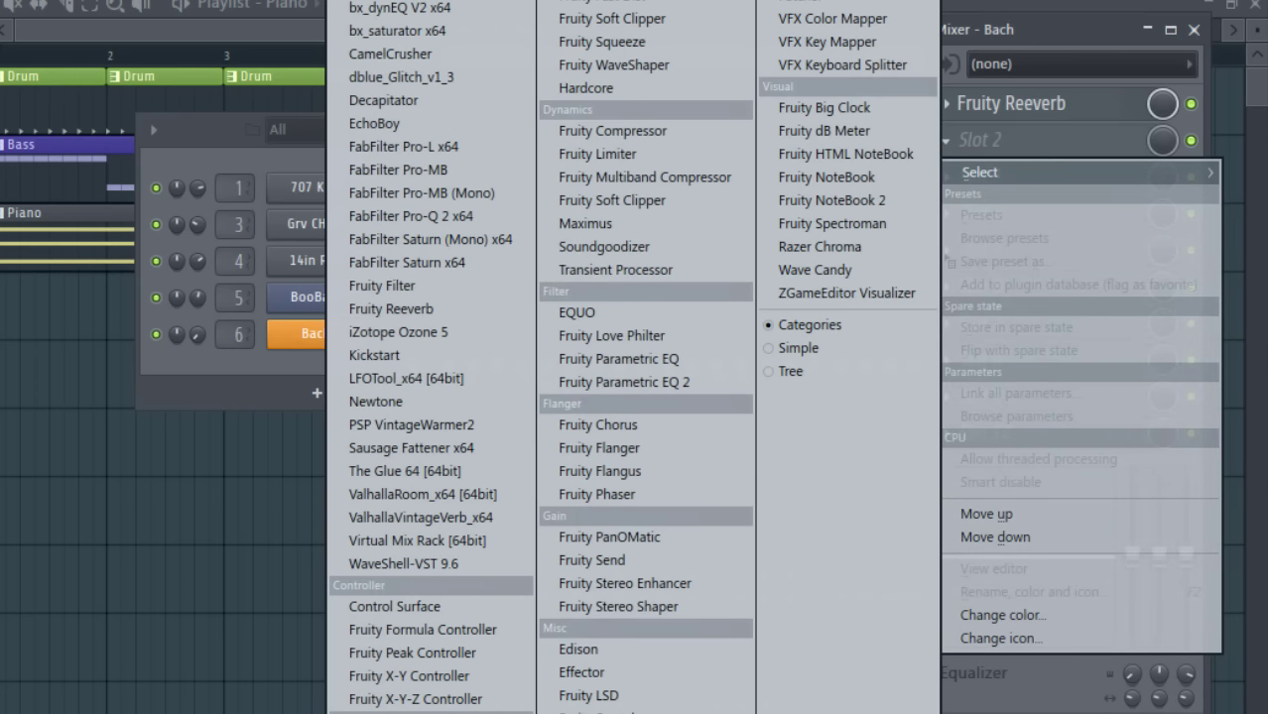
key(Escape)
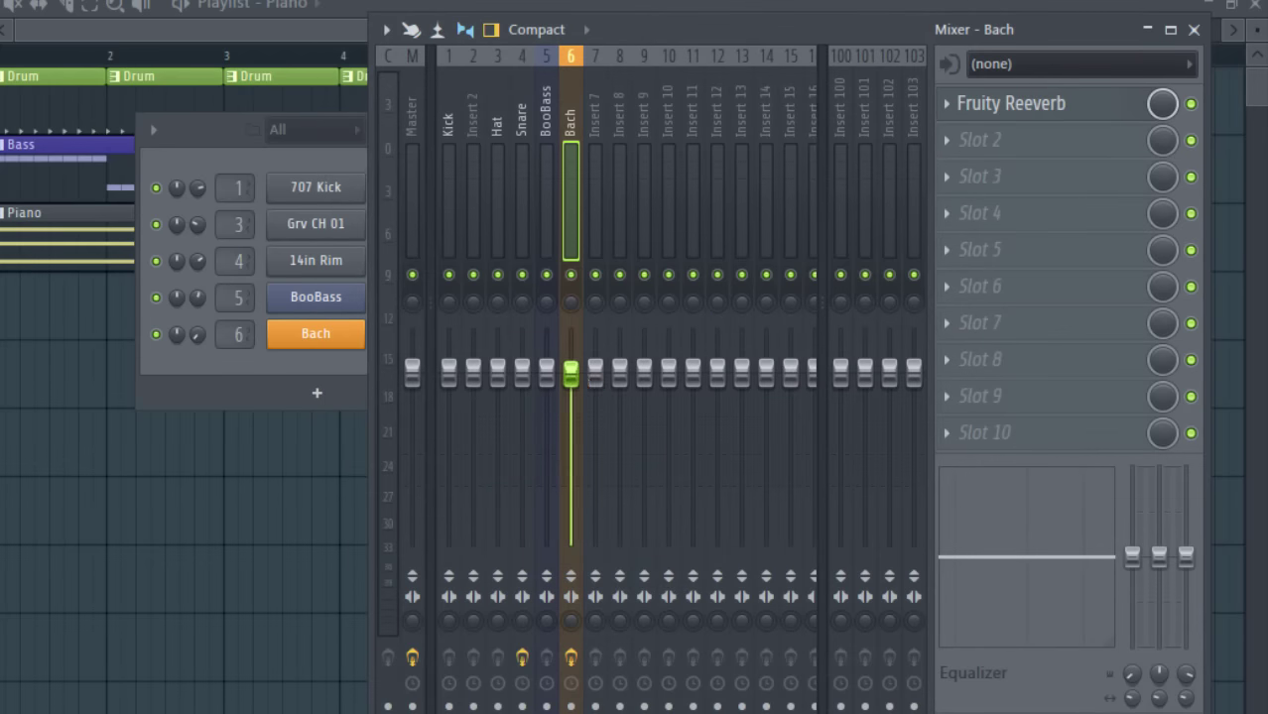
key(space)
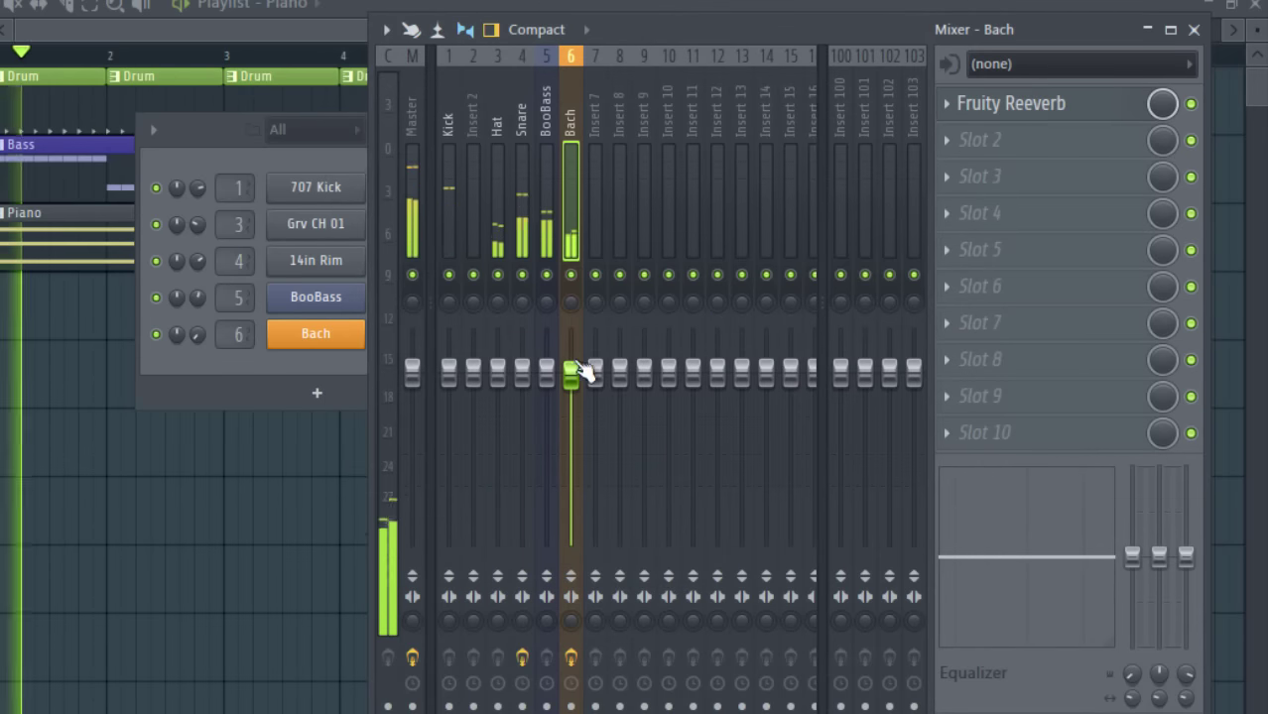
drag(574, 375, 574, 386)
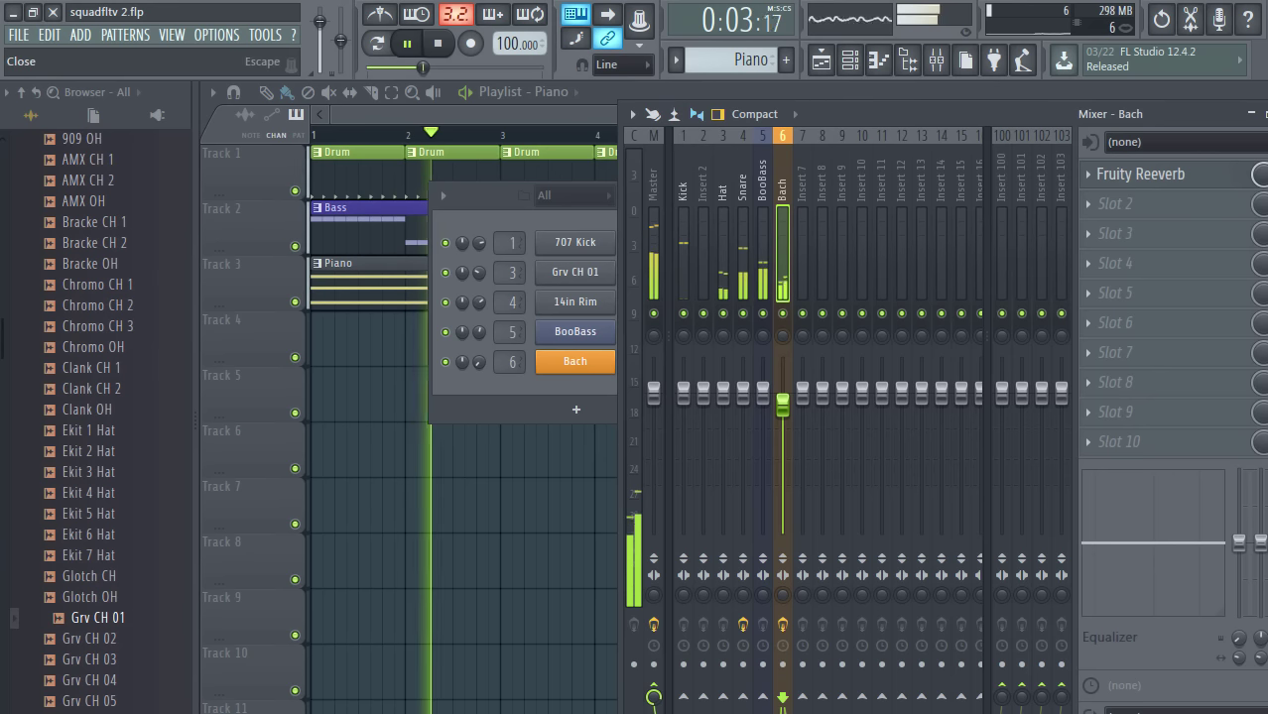
Hide the mixer, playlist, channel rack and browser to clear the workspace.
key(F9)
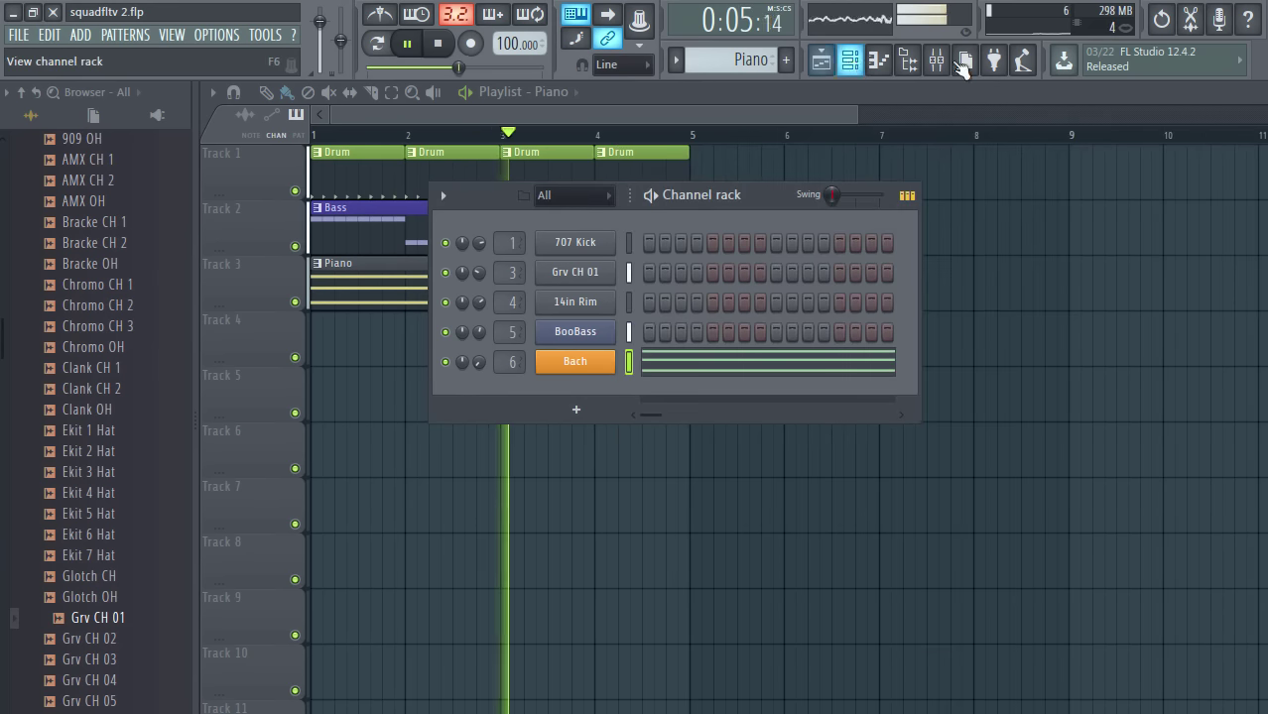
click(1258, 92)
click(851, 60)
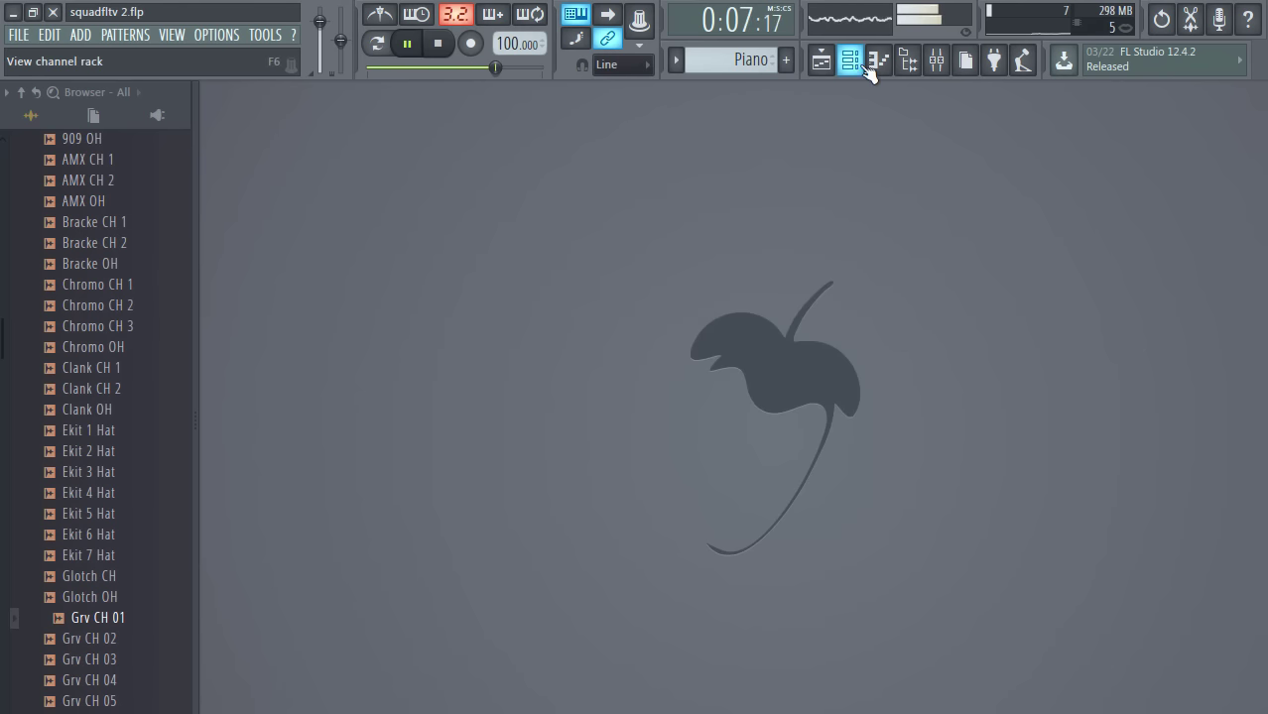
click(920, 61)
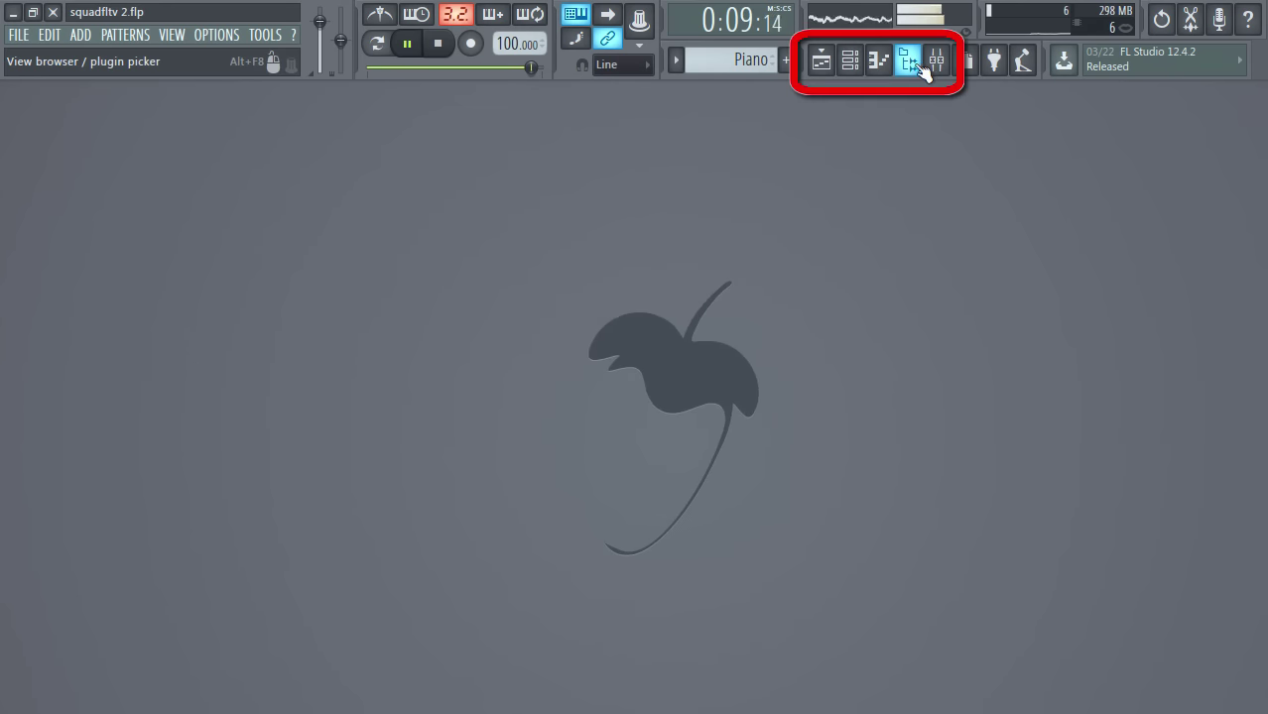
Show the channel rack, browser, Bach piano roll and mixer again, and stop playback.
click(850, 61)
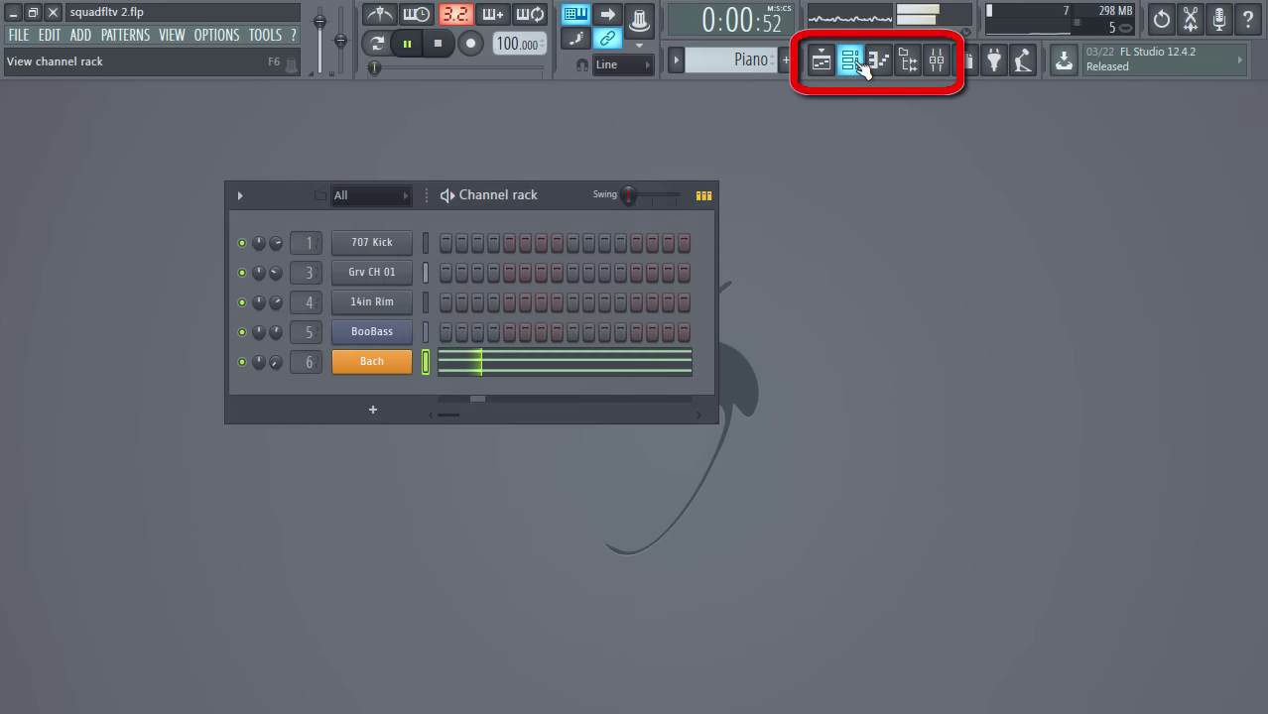
click(918, 68)
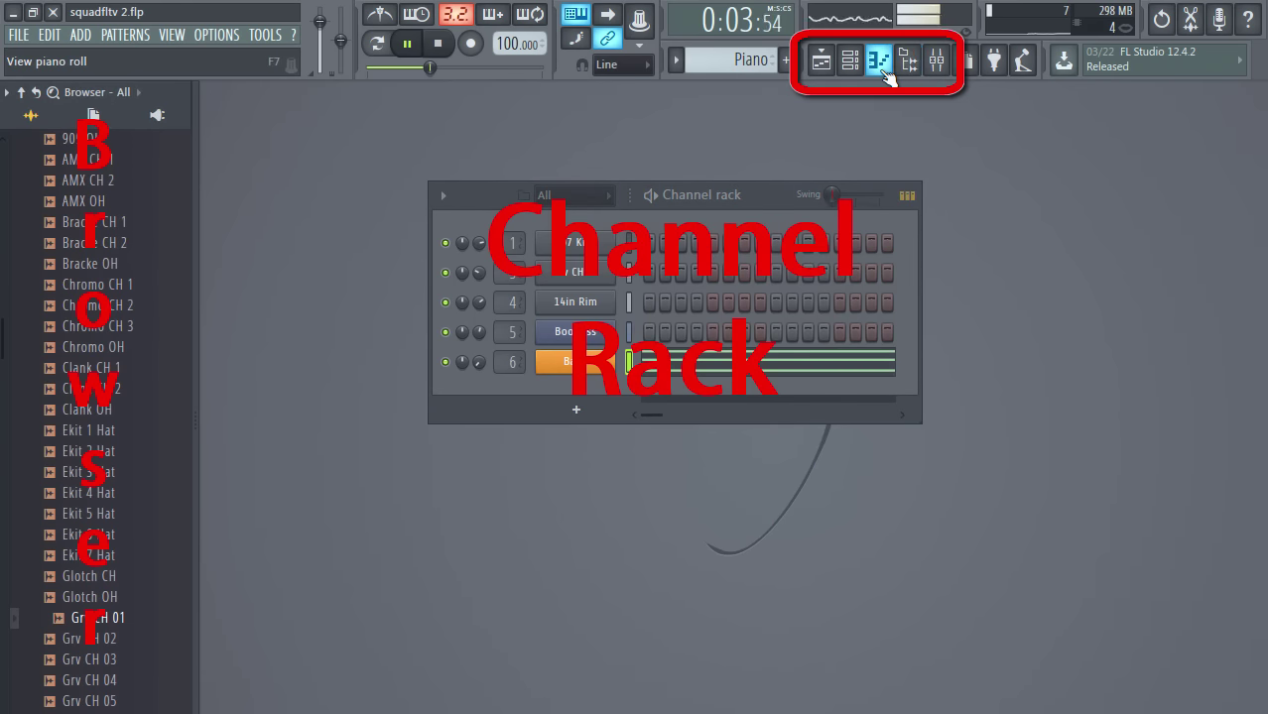
click(880, 64)
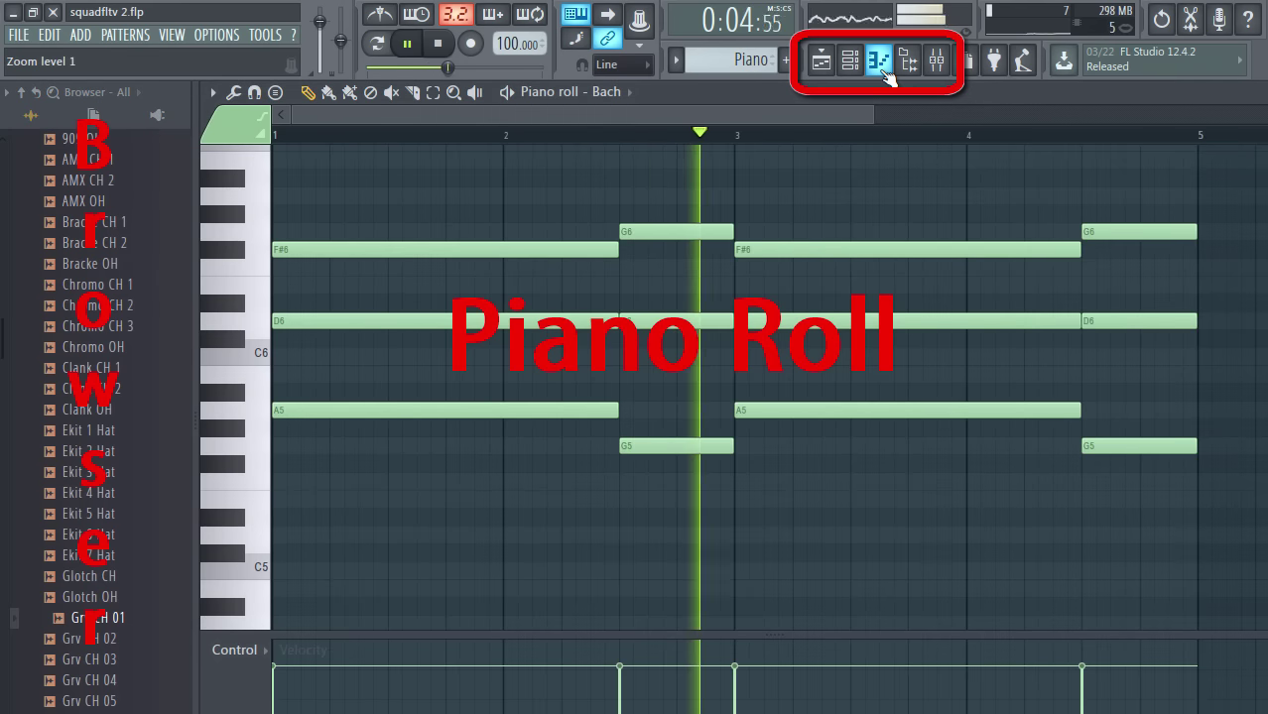
click(935, 61)
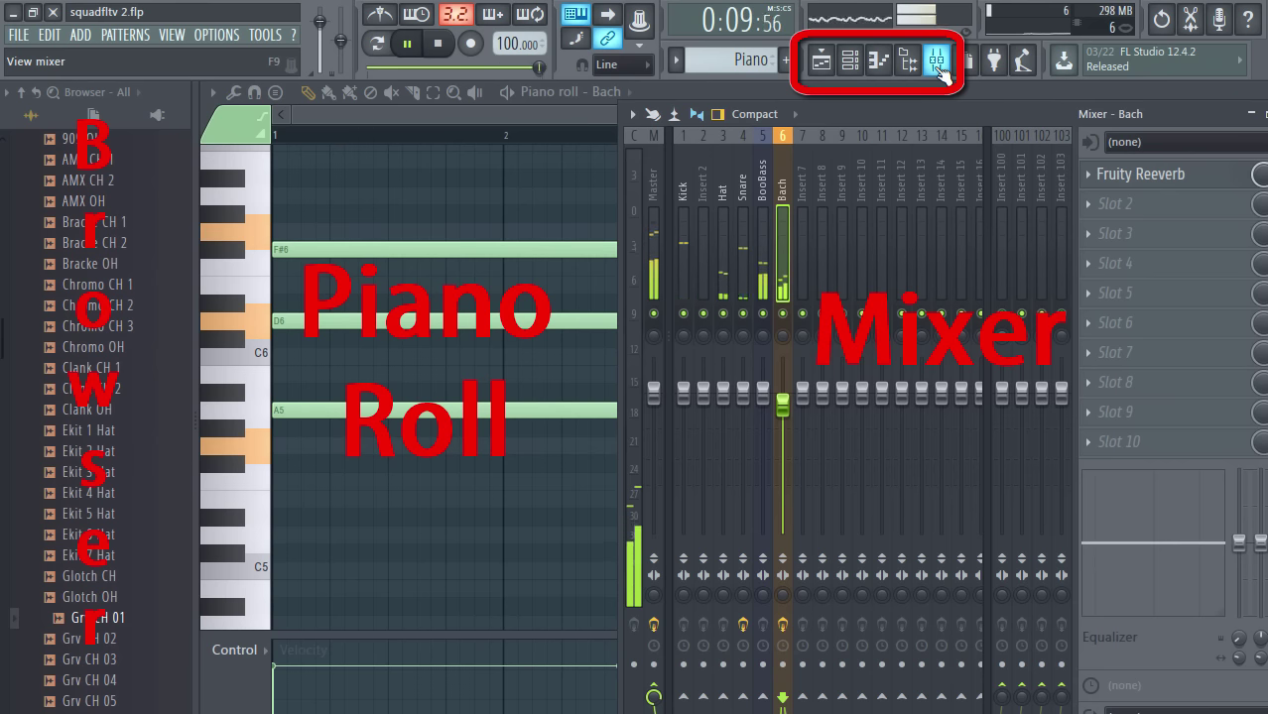
click(442, 50)
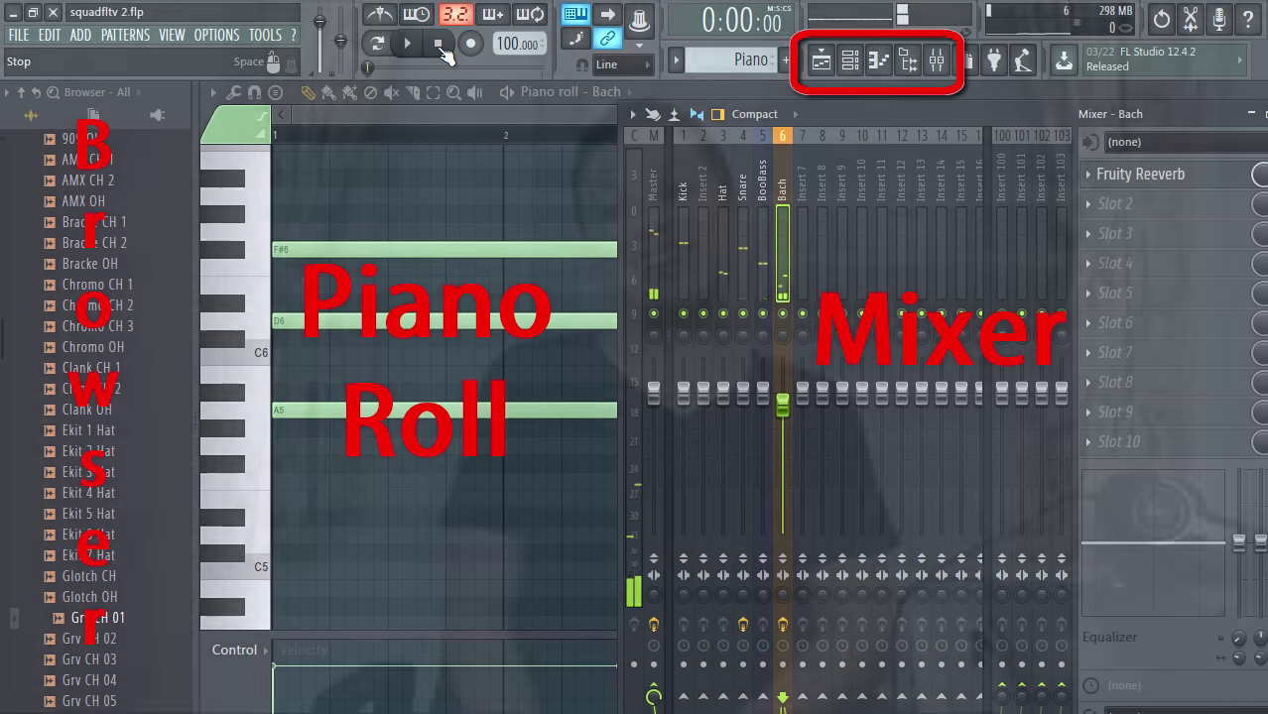